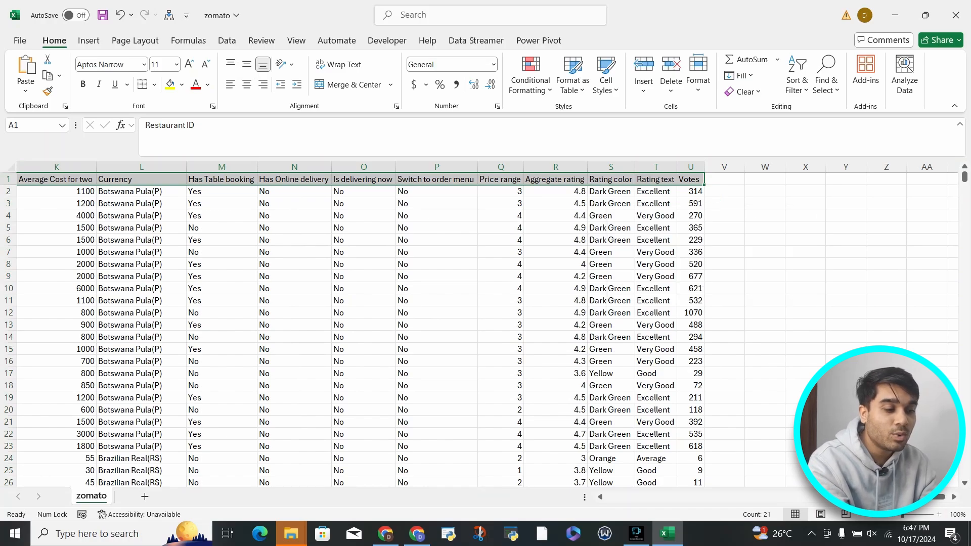
Review the column headers of the zomato sheet from Restaurant ID across to Votes.
key("ctrl+Home")
key("Right")
key("Right")
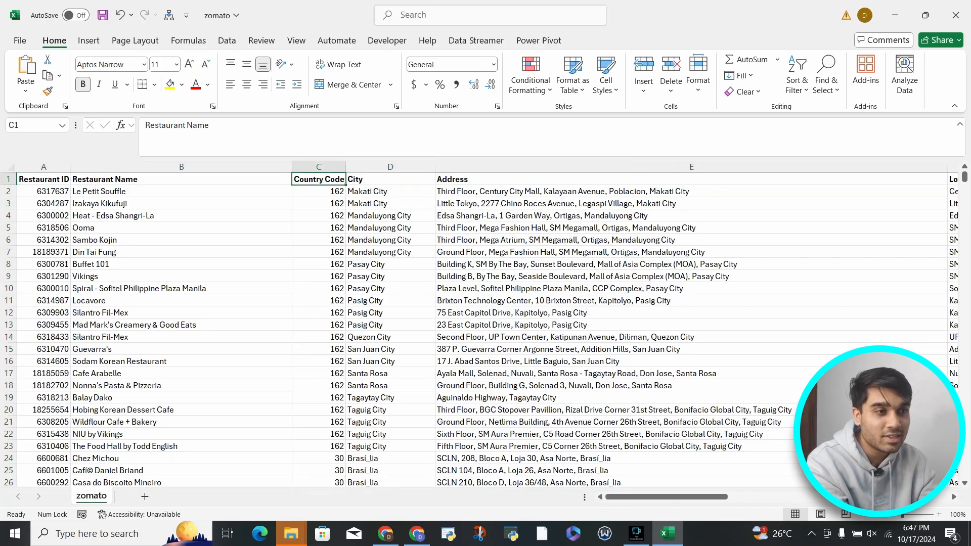
key("Right")
key("Right")
key("Left")
key("Left")
key("Right")
key("Right")
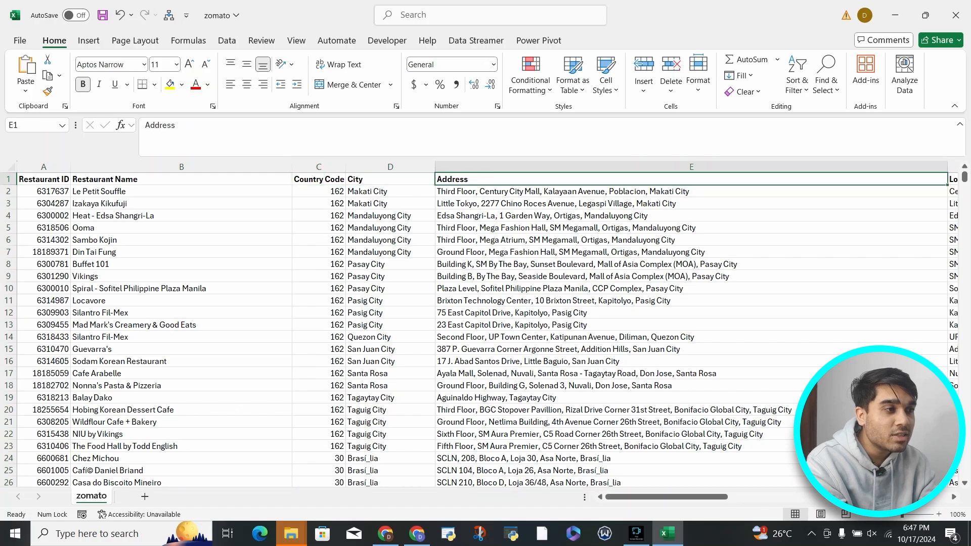
key("Right")
key("Right")
key("Right")
key("Right")
key("Right")
key("Right")
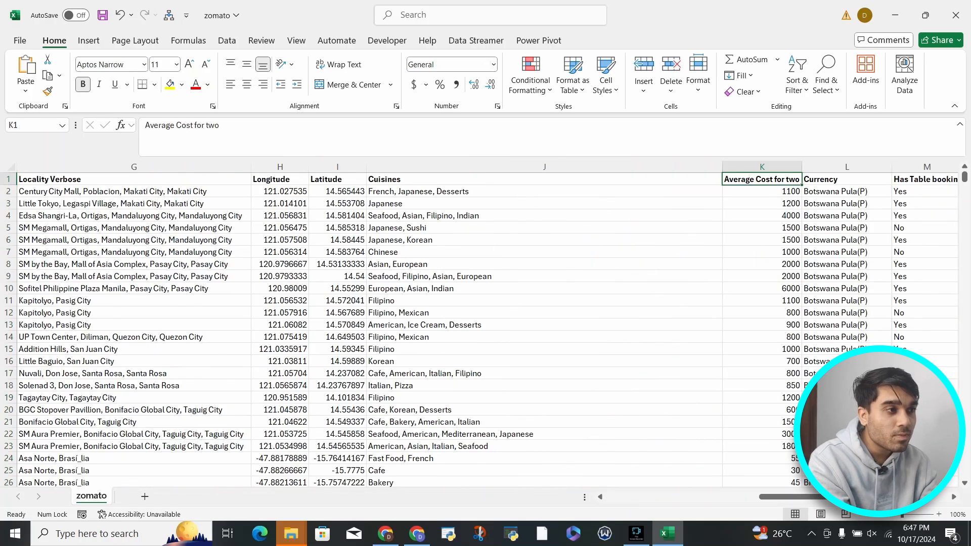
key("Left")
key("Right")
key("Right")
key("Right")
key("Right")
key("Right")
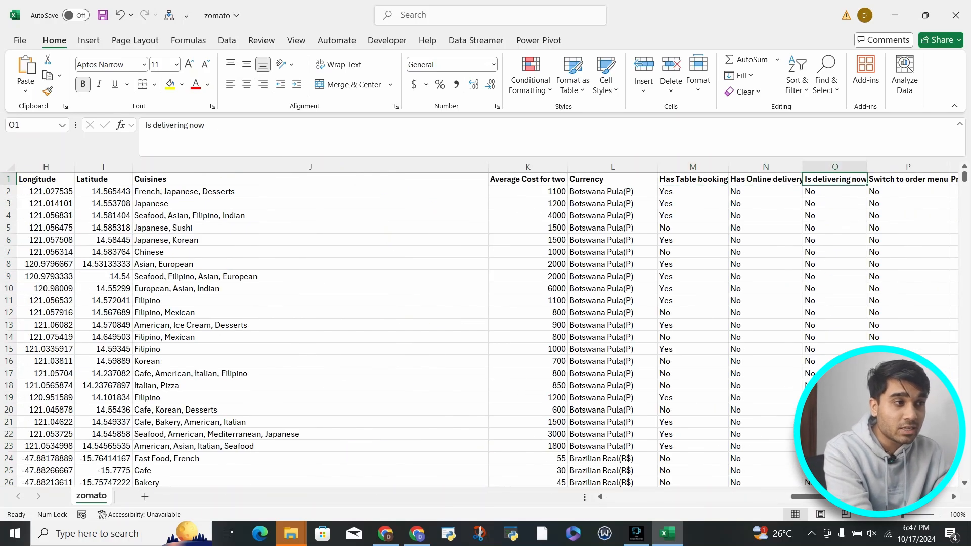
key("Right")
key("Right")
key("Right")
key("Right")
key("Right")
key("Right")
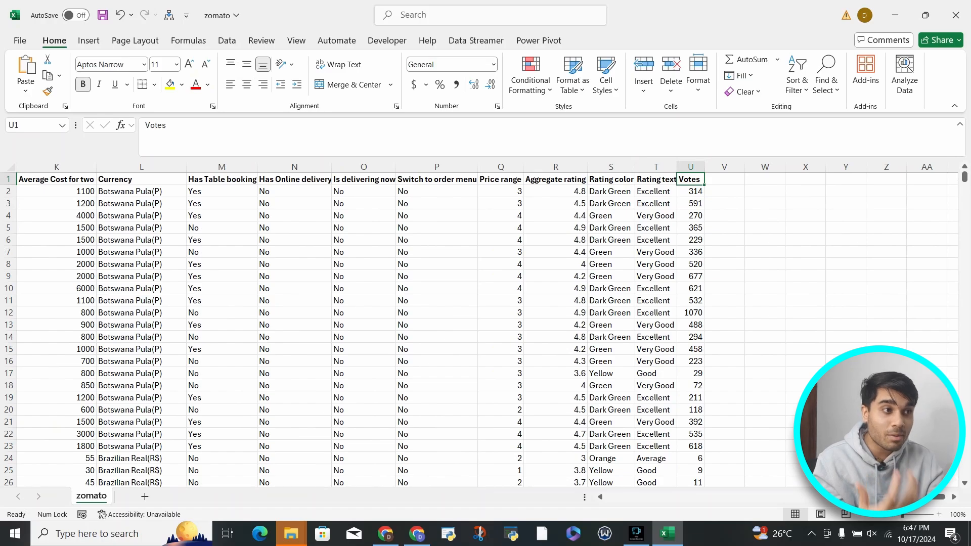
key("Right")
key("Right")
key("Down")
key("Down")
key("Down")
key("Right")
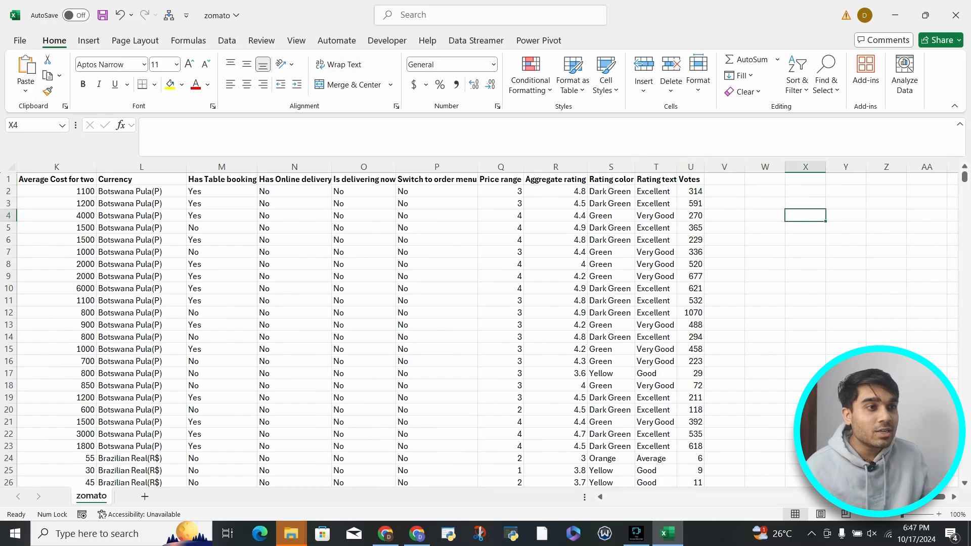
Fill cells O2:O7 under Is delivering now with yellow and apply All Borders to cells P3:R8.
left_click_drag(364, 191, 364, 252)
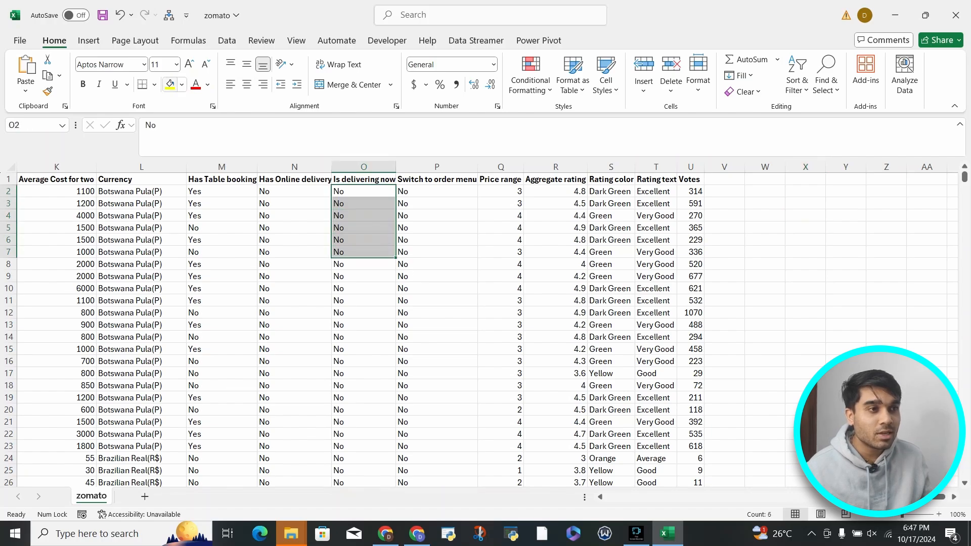
left_click(170, 84)
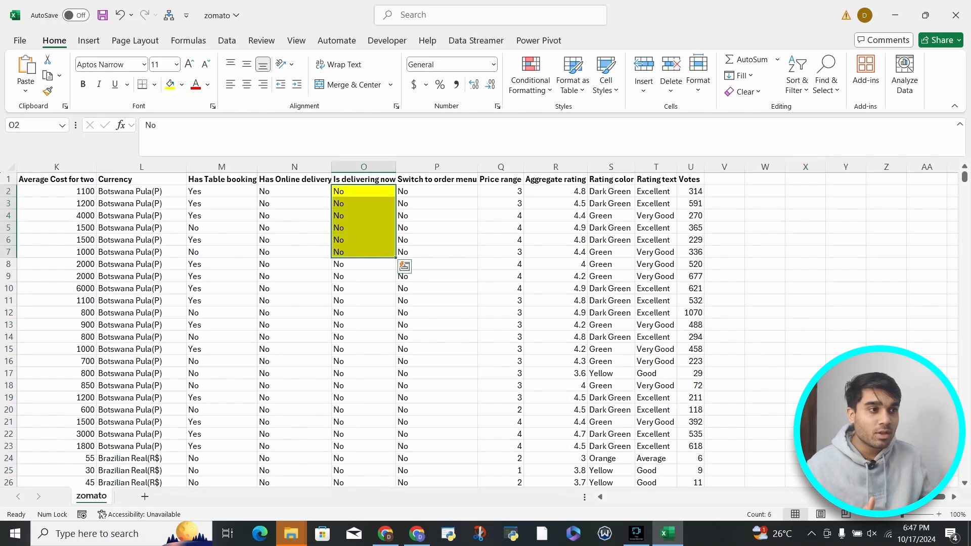
left_click_drag(437, 204, 581, 267)
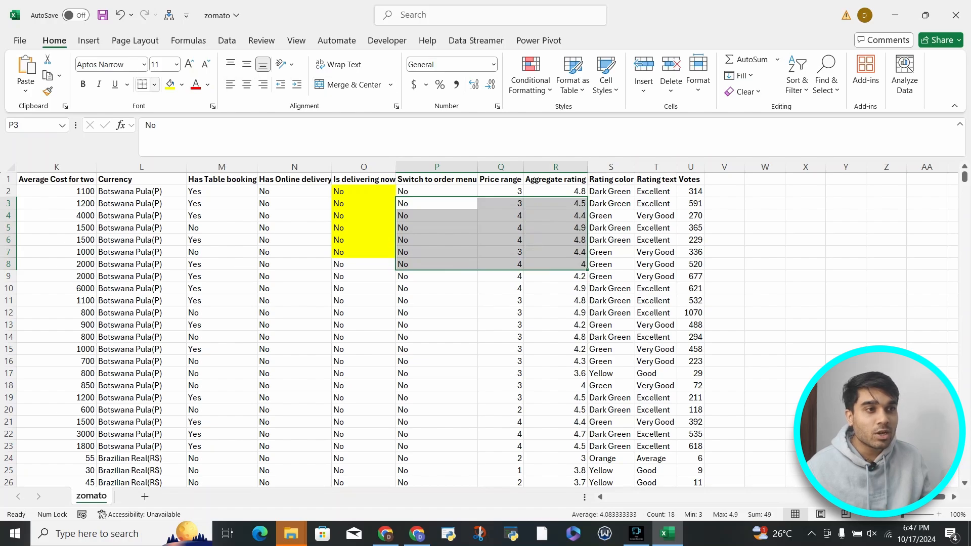
left_click(154, 84)
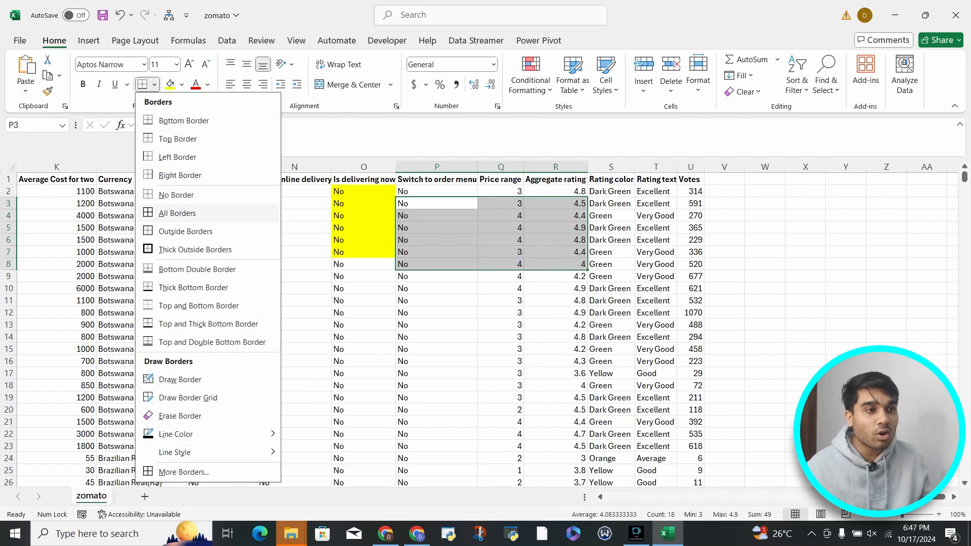
left_click(177, 213)
left_click(437, 288)
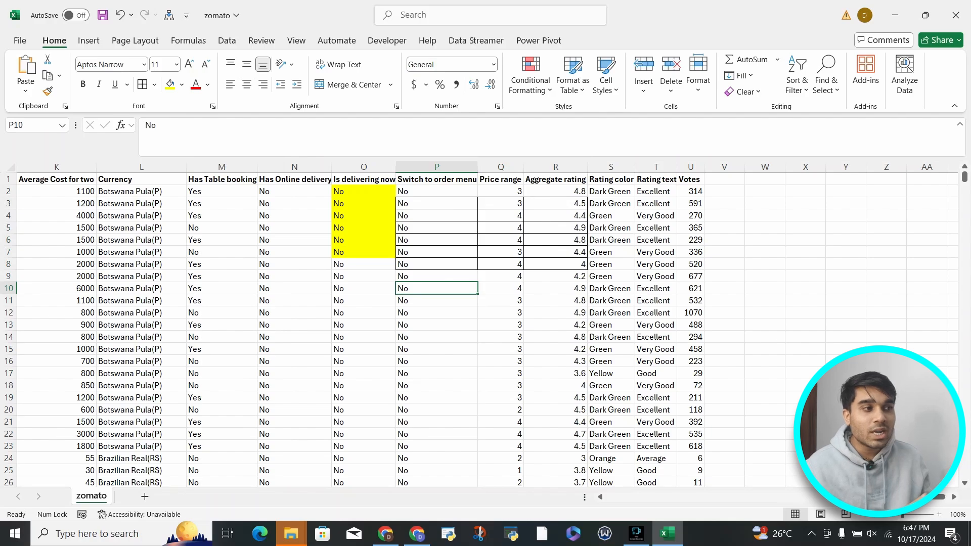
Undo the borders on P3:R8 and the yellow fill on O2:O7.
left_click_drag(555, 264, 437, 203)
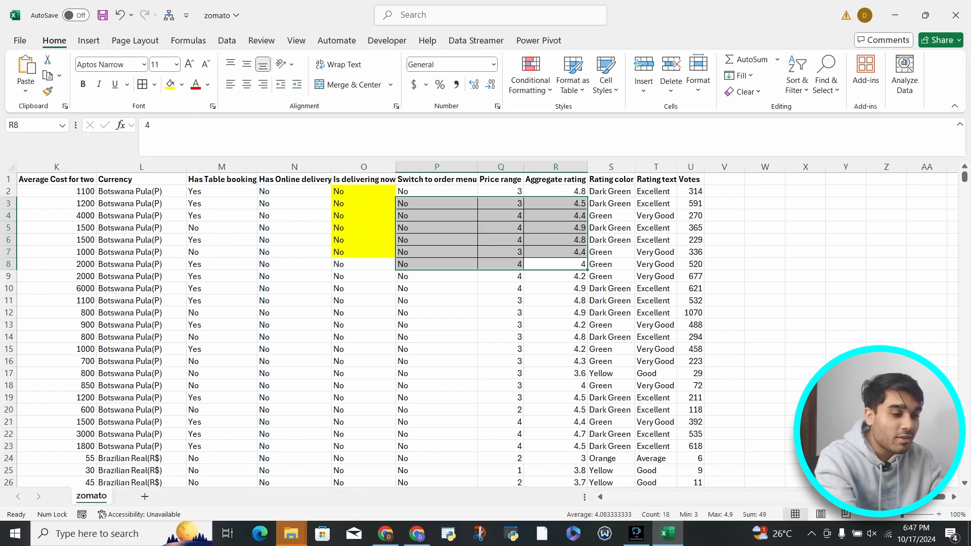
key("ctrl+z")
key("ctrl+z")
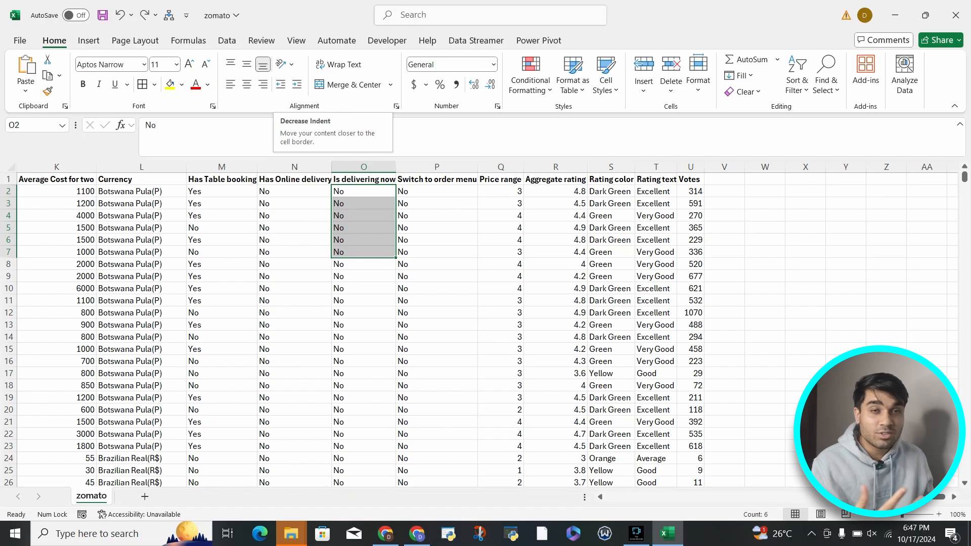
key("Right")
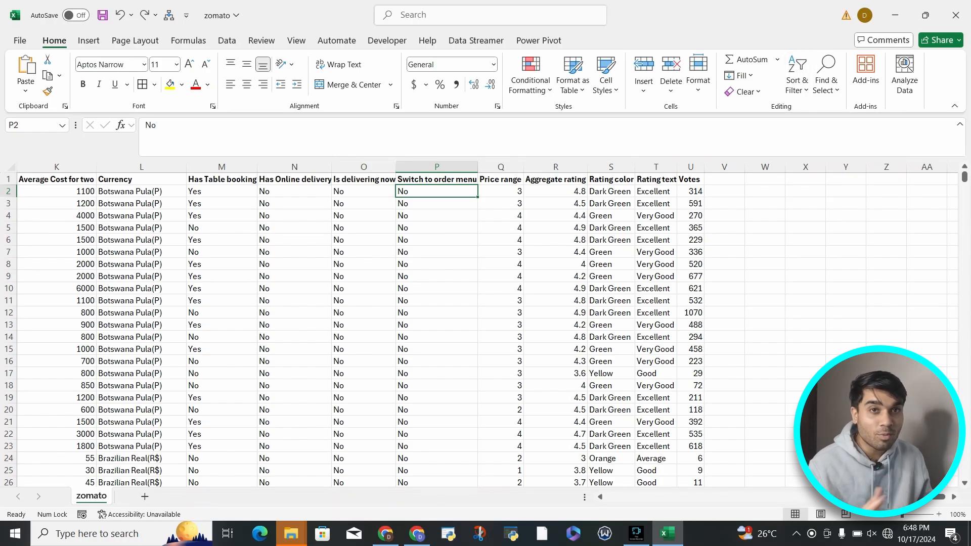
left_click(530, 81)
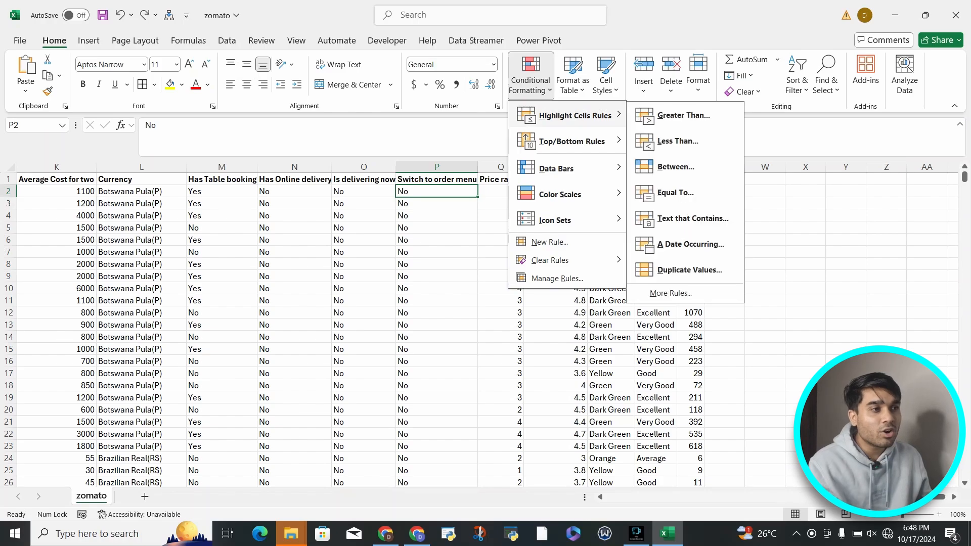
mouse_move(572, 141)
left_click(531, 81)
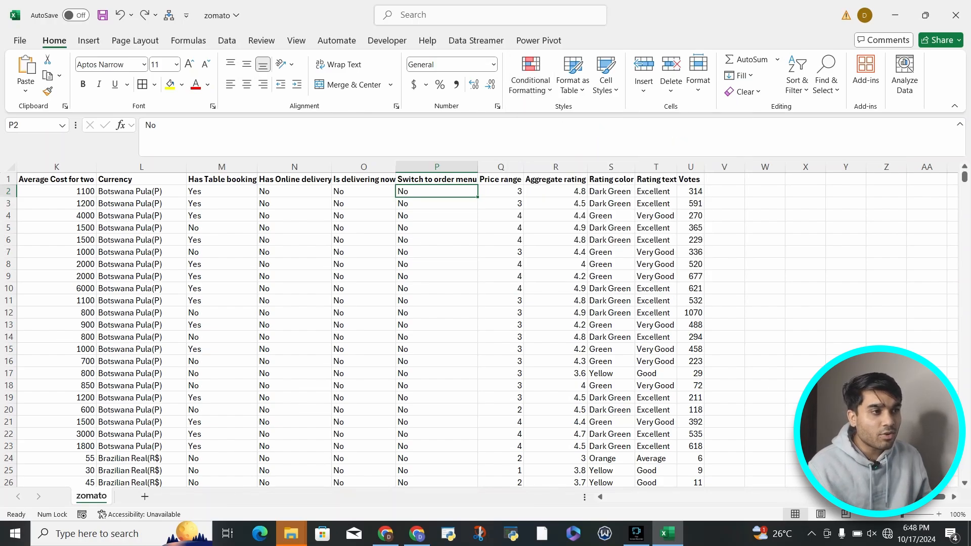
left_click(501, 192)
key("Right")
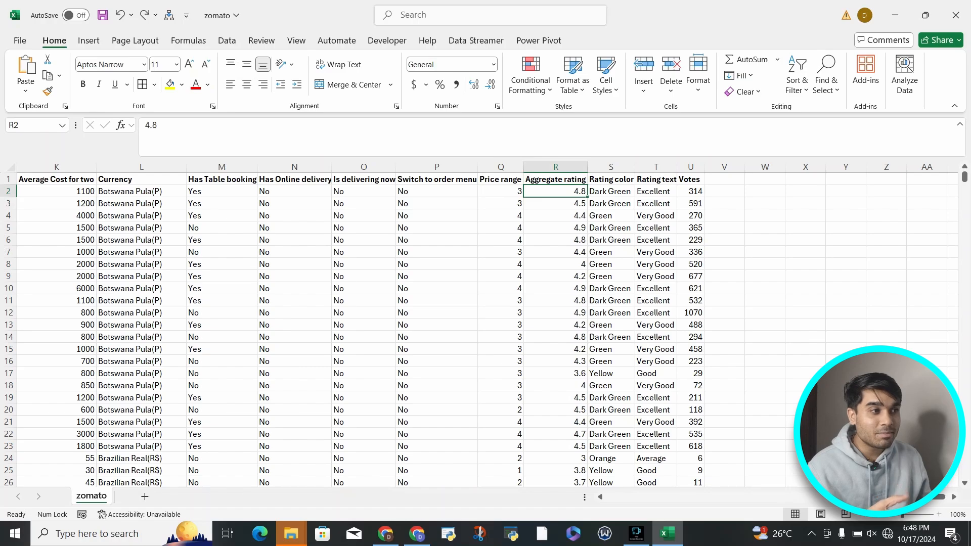
key("Right")
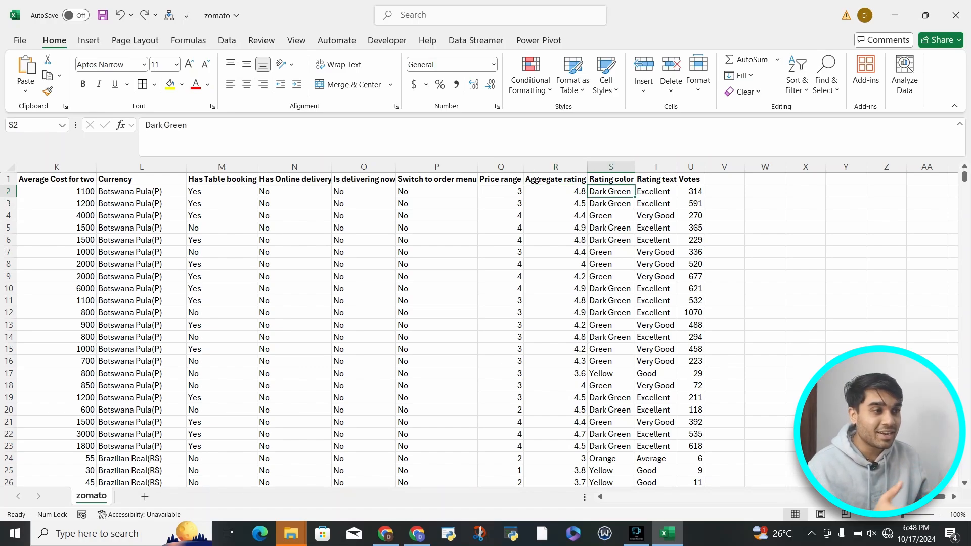
Apply the Green - Yellow - Red color scale to cell R2, the first Aggregate rating value.
left_click(556, 191)
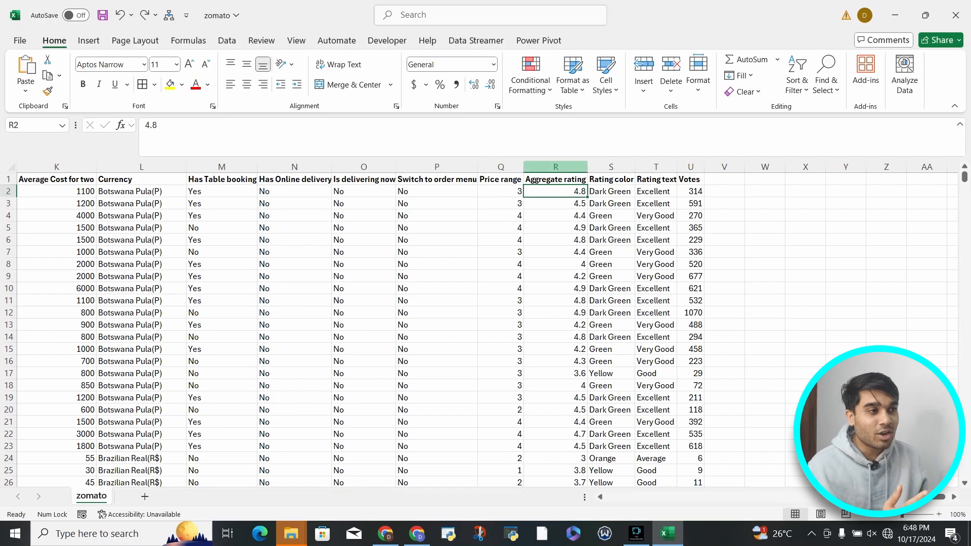
left_click(556, 167)
left_click(556, 191)
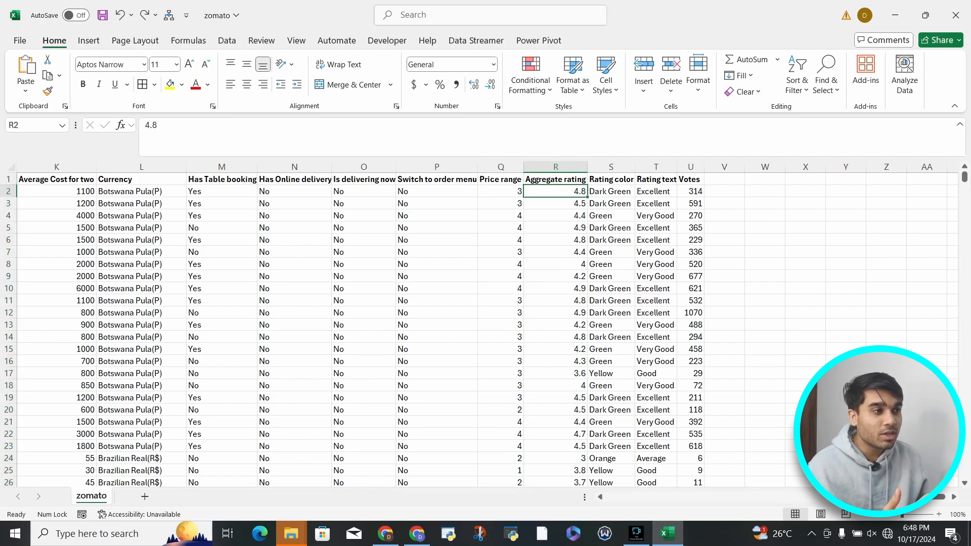
left_click(531, 76)
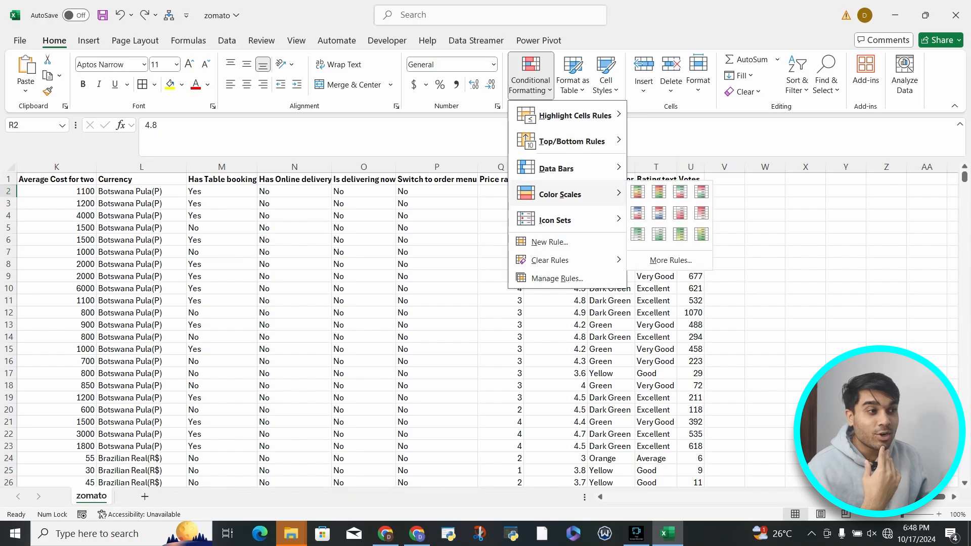
mouse_move(559, 195)
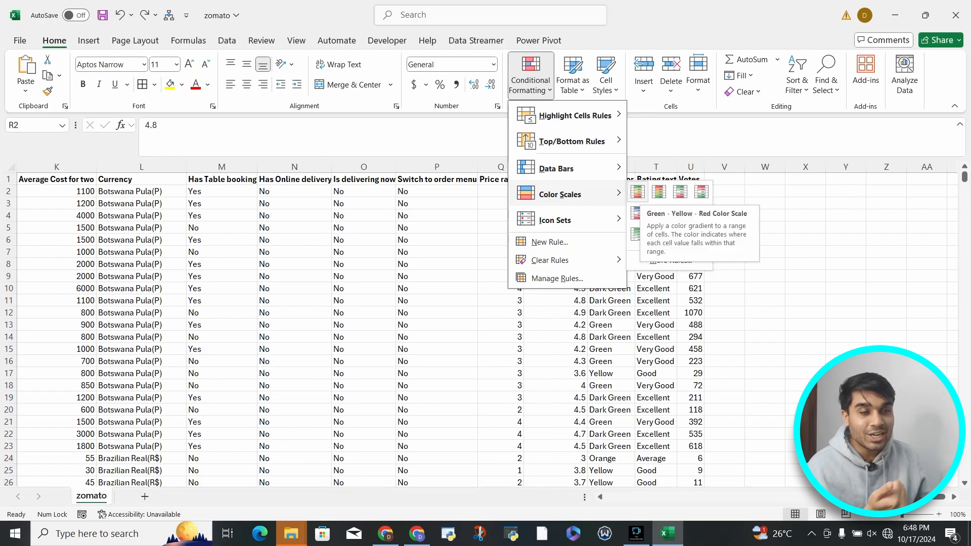
left_click(637, 192)
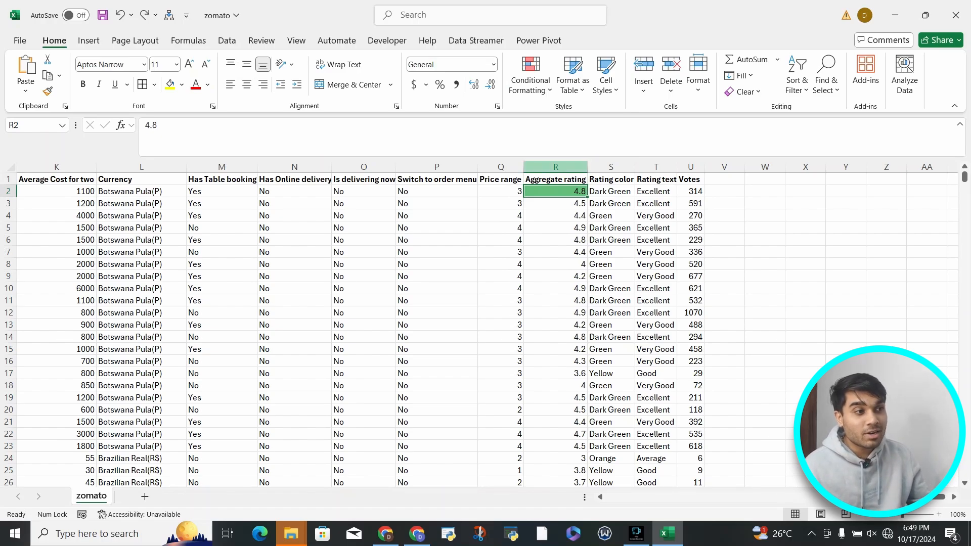
Apply the Green - Yellow - Red color scale to all Aggregate rating values from R2 down to R9552.
left_click(556, 167)
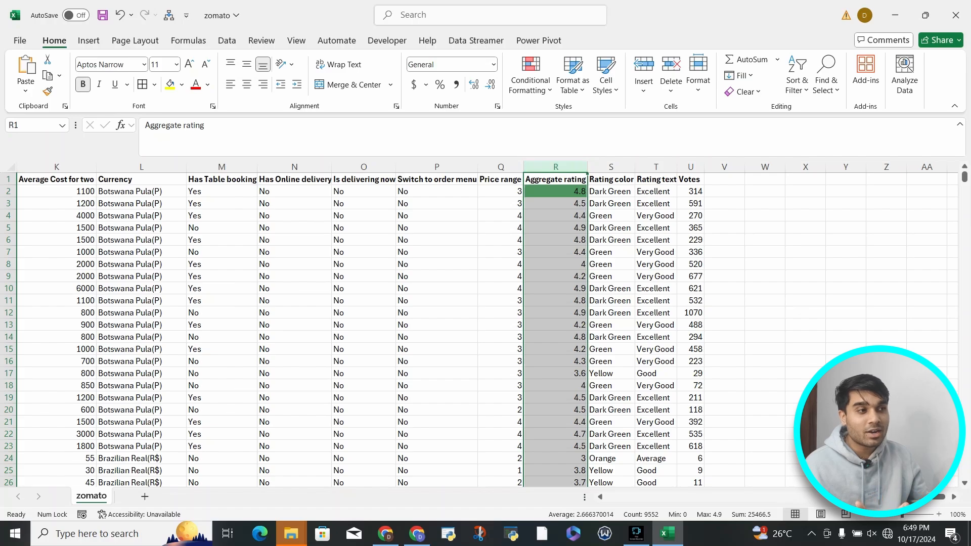
left_click(556, 191)
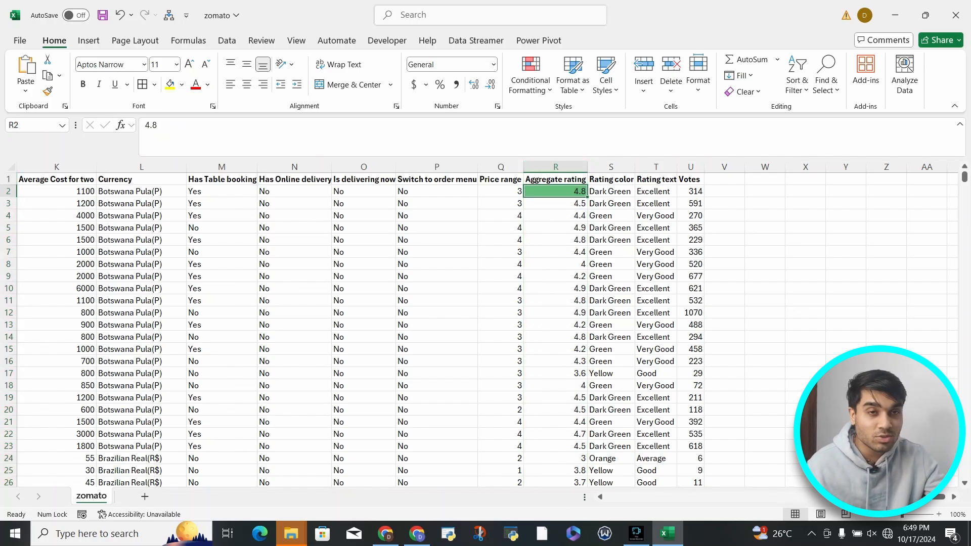
key("ctrl+shift+Down")
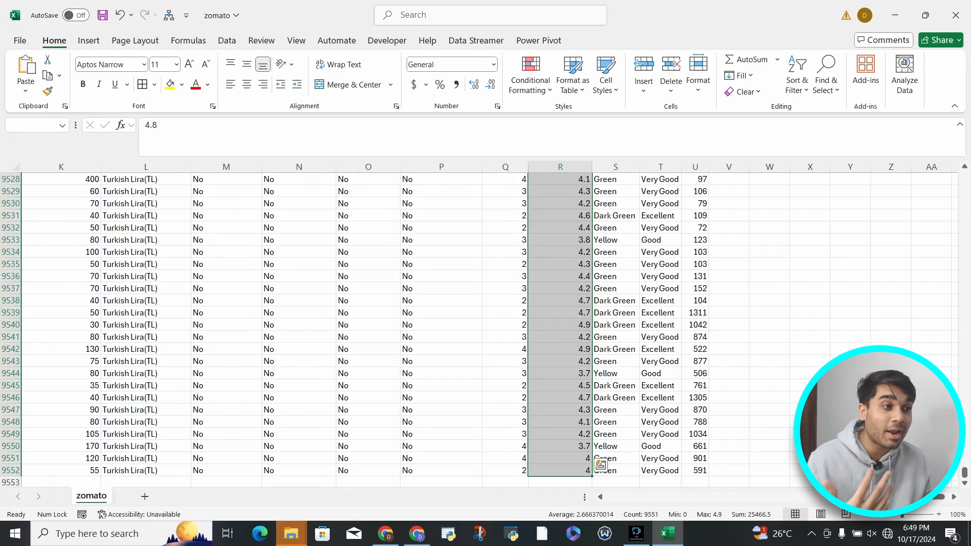
left_click(530, 76)
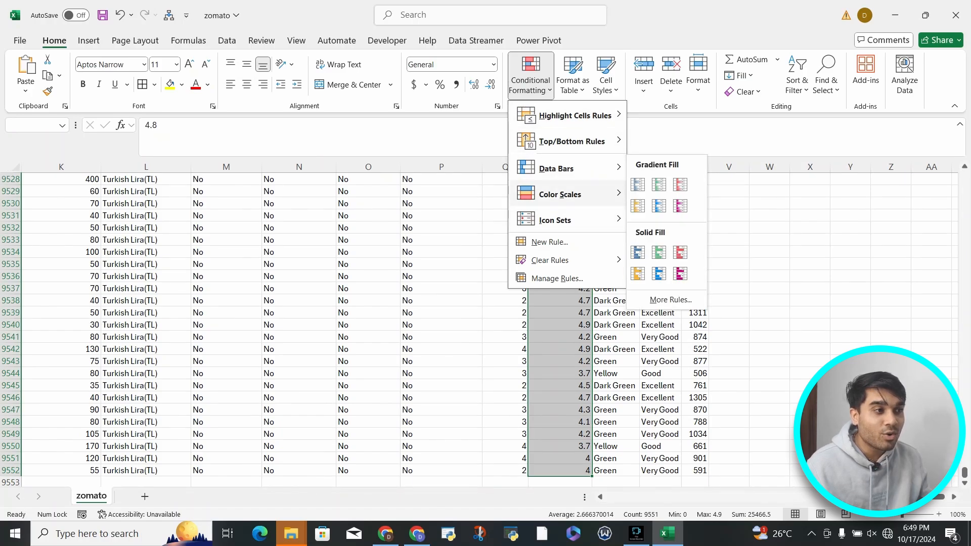
mouse_move(560, 194)
left_click(638, 192)
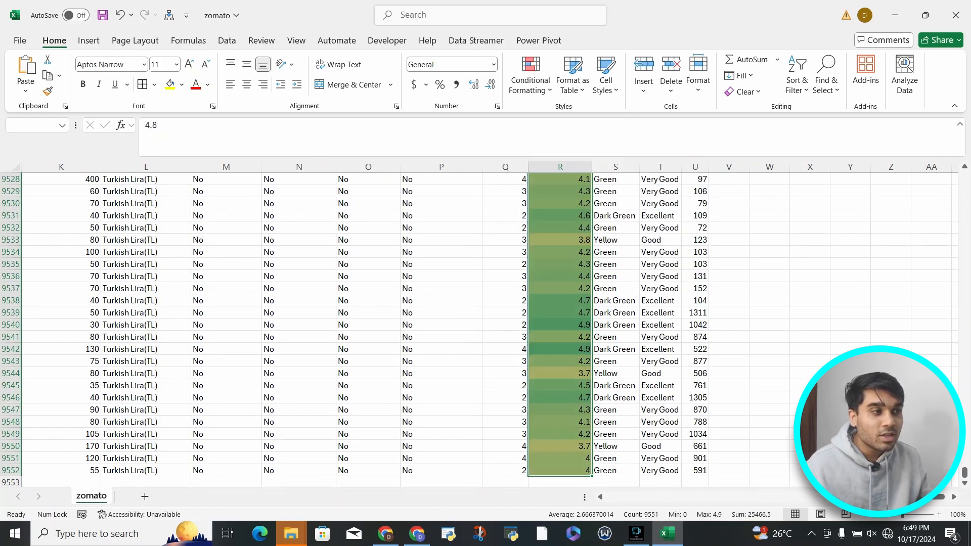
Review the shading of the Aggregate rating column against Rating color, going back up to the first data rows.
scroll(560, 227, "up", 20)
left_click(560, 227)
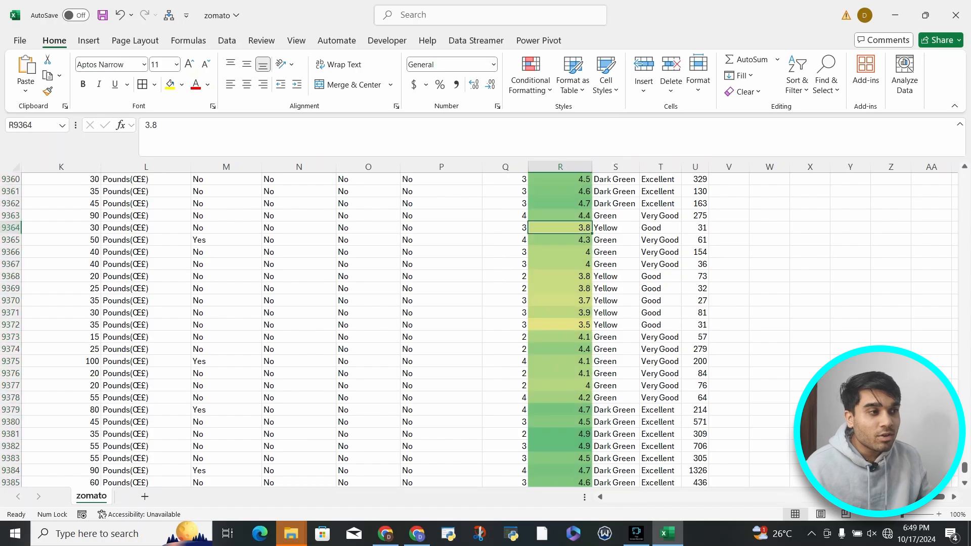
key("ctrl+Up")
key("Down")
key("Right")
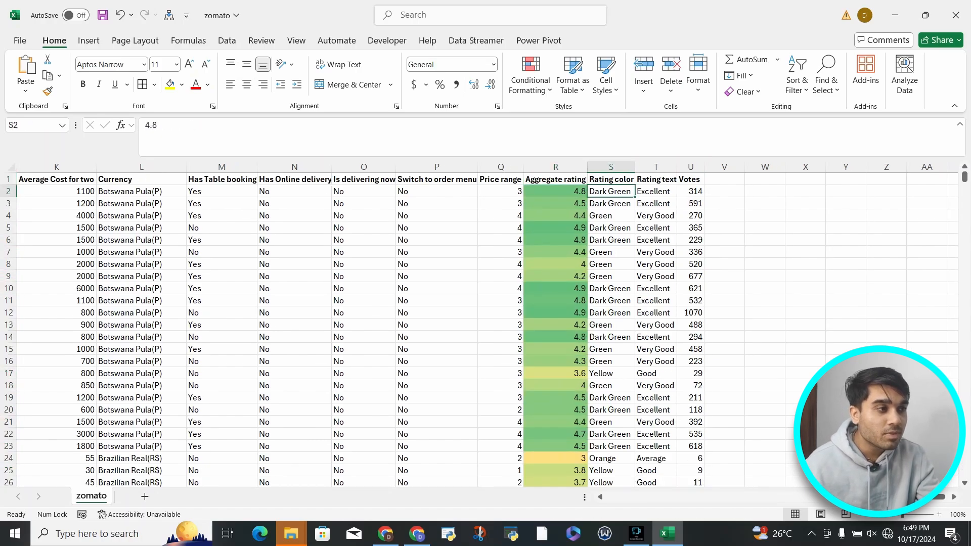
key("Down")
key("Down")
key("Left")
key("Up")
key("Up")
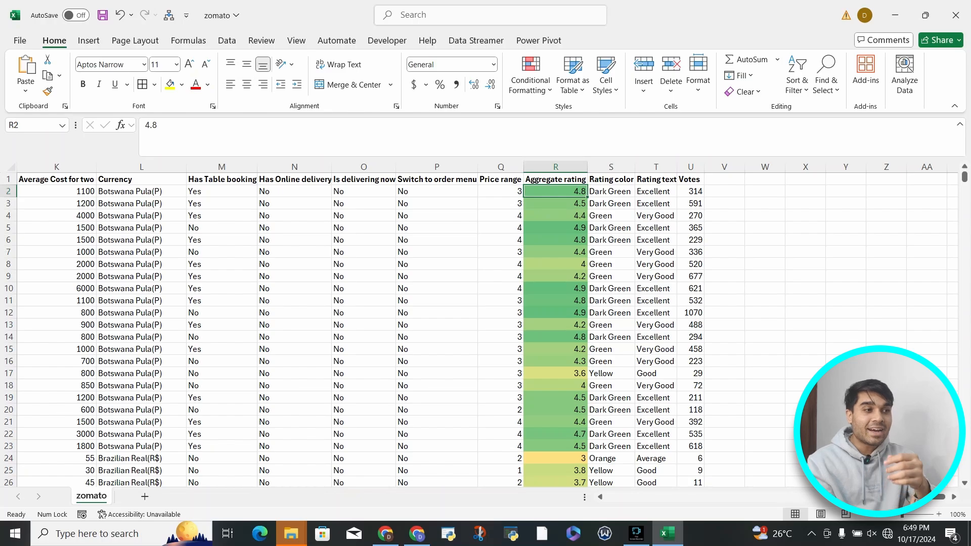
Compare the red-shaded Aggregate rating cells with their Rating color entries in rows 60 and 71.
scroll(485, 329, "down", 20)
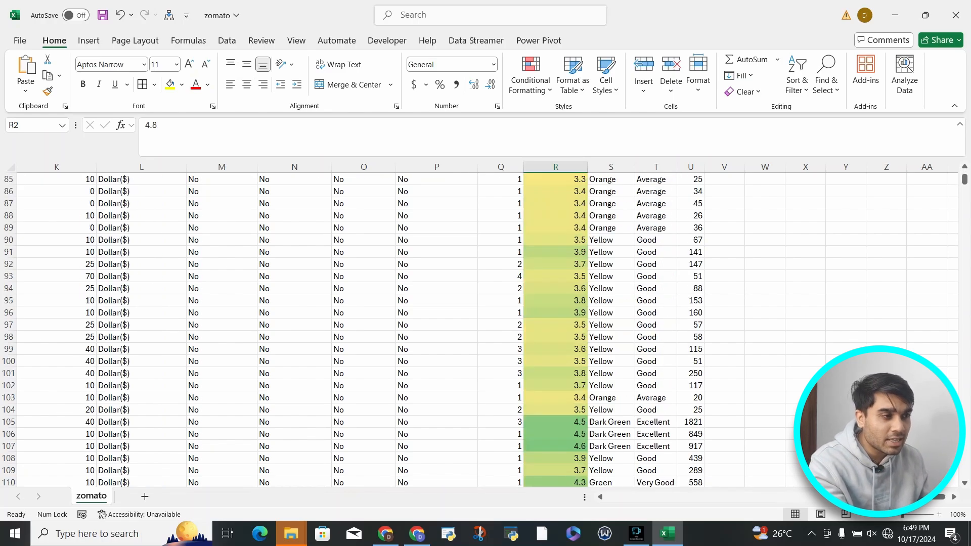
scroll(485, 329, "up", 9)
left_click(555, 216)
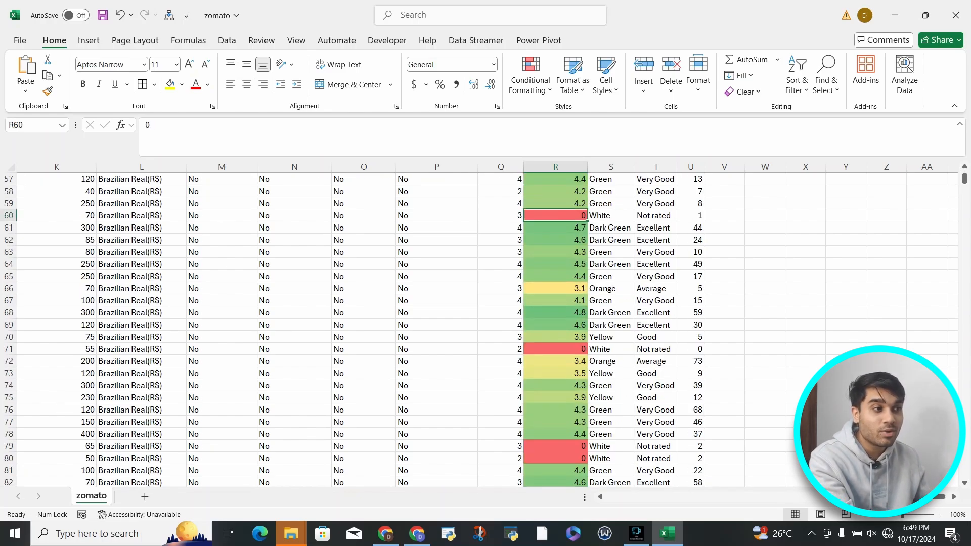
left_click(611, 216)
left_click(611, 349)
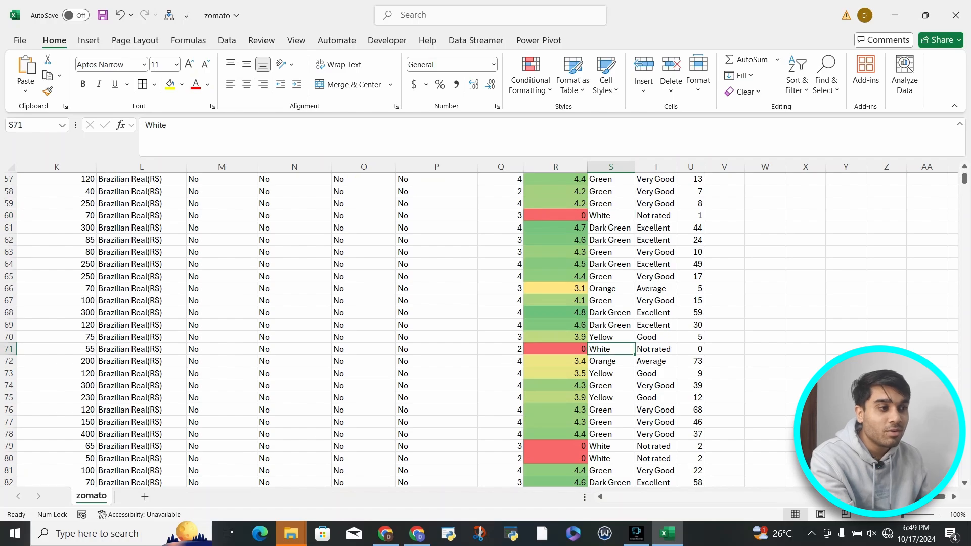
left_click(555, 349)
left_click(611, 349)
left_click(555, 349)
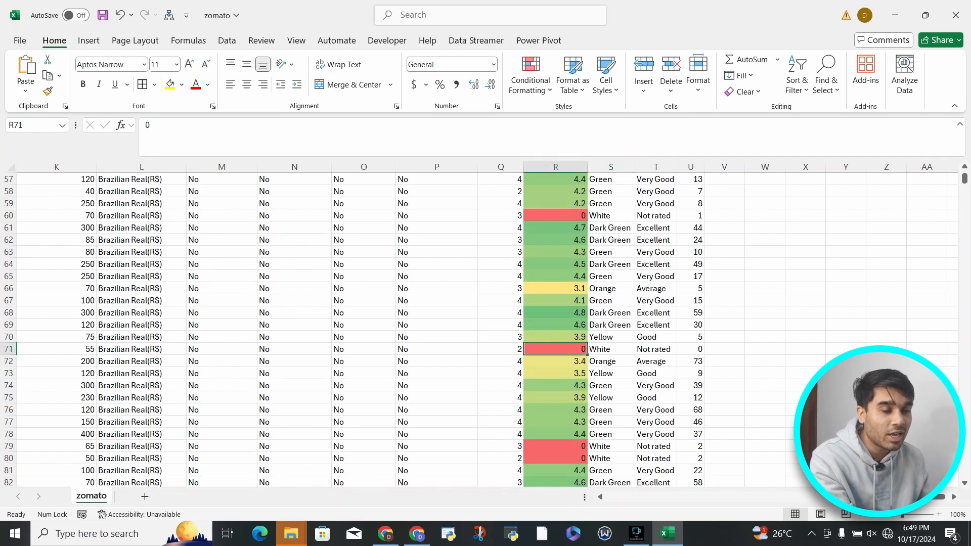
Compare the shading of the Aggregate rating values with their Rating color entries down to around row 92.
scroll(485, 329, "up", 14)
scroll(486, 329, "down", 9)
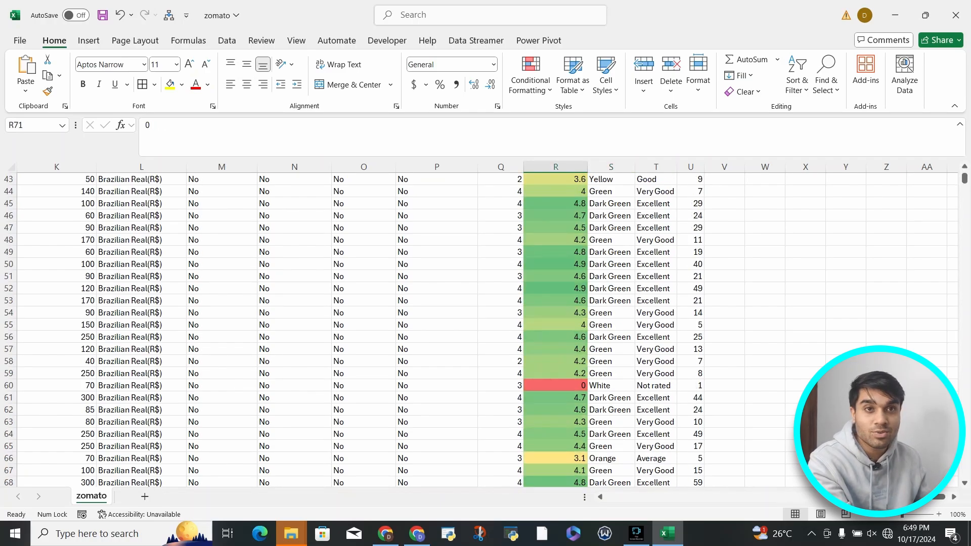
scroll(611, 264, "down", 14)
left_click(611, 264)
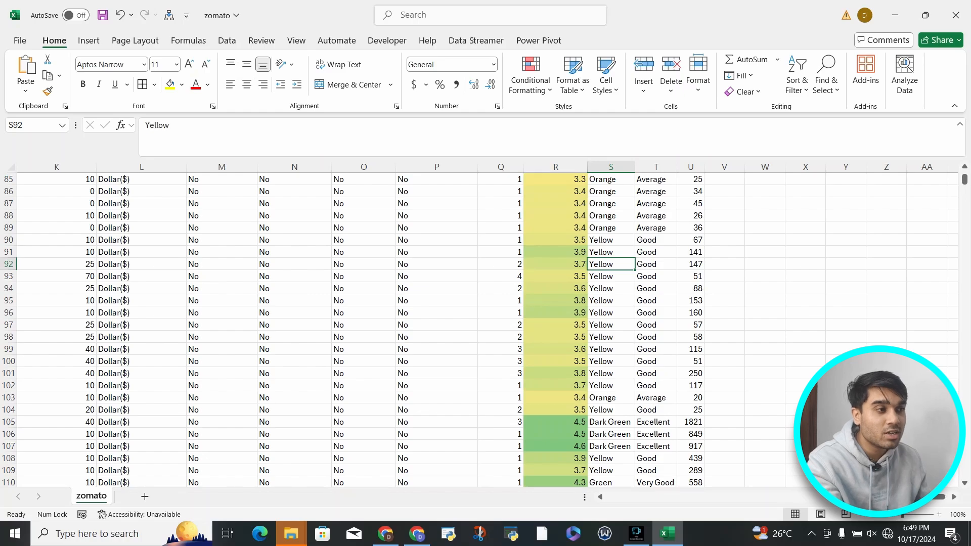
mouse_move(611, 264)
left_mouse_down()
mouse_move(561, 264)
mouse_move(602, 264)
left_mouse_up()
scroll(566, 264, "down", 5)
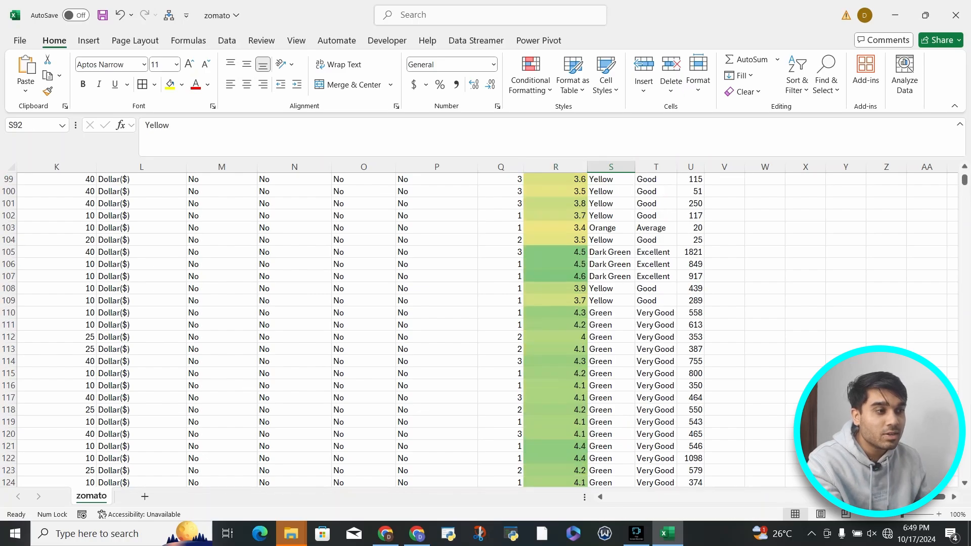
Examine the shading of Aggregate rating cells R103:R111 and R133:R144, and return to cell R2.
left_click(556, 228)
left_click_drag(556, 227, 556, 325)
scroll(556, 325, "down", 18)
scroll(556, 325, "up", 9)
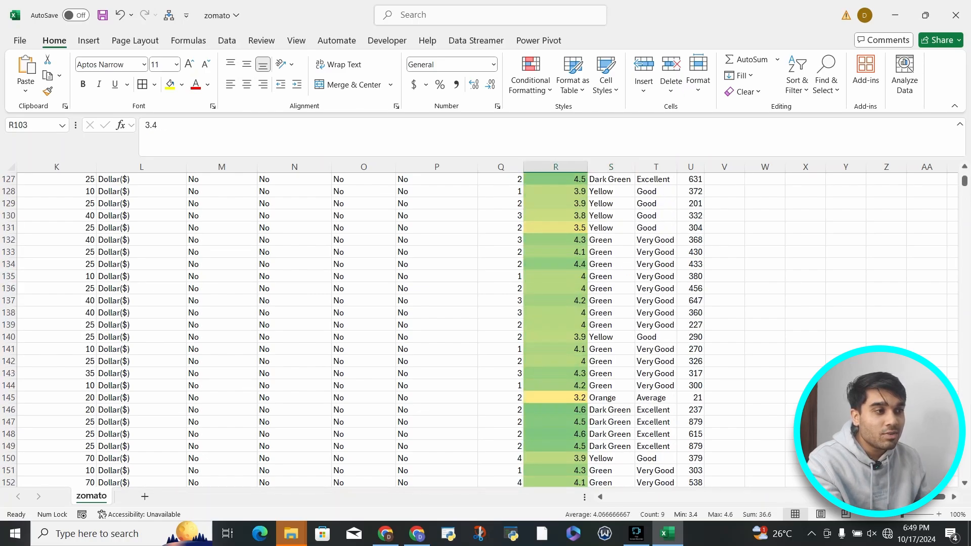
left_click_drag(555, 252, 587, 387)
scroll(591, 397, "down", 20)
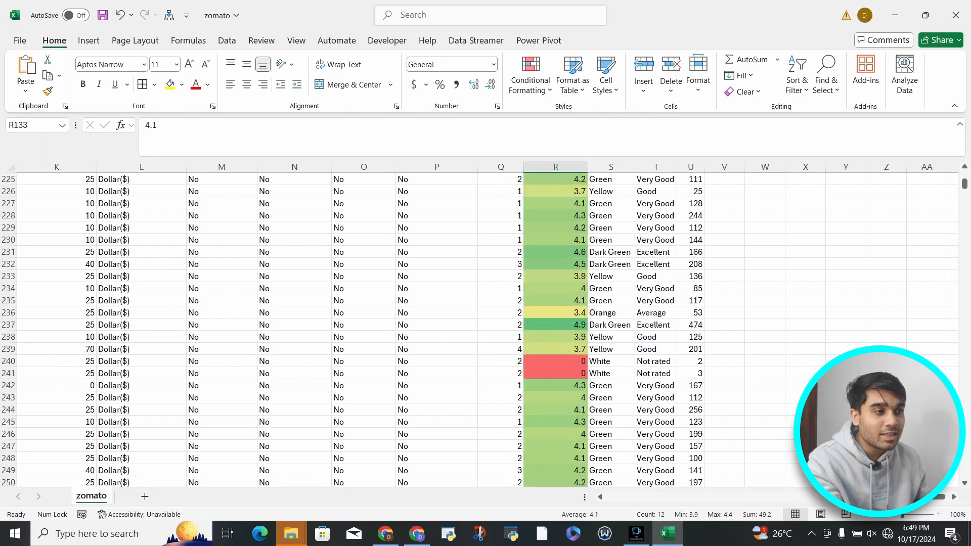
scroll(556, 329, "up", 20)
right_click(556, 240)
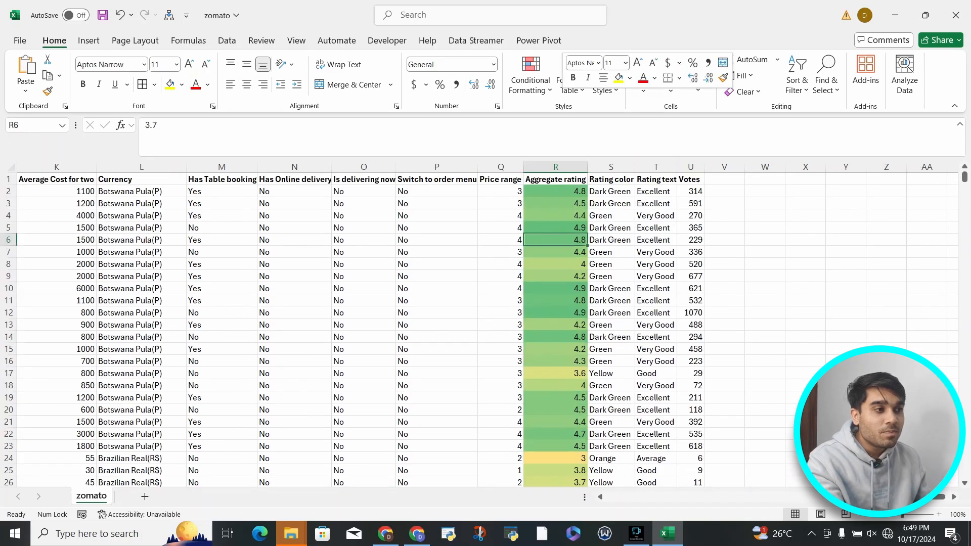
left_click(549, 191)
left_click(552, 191)
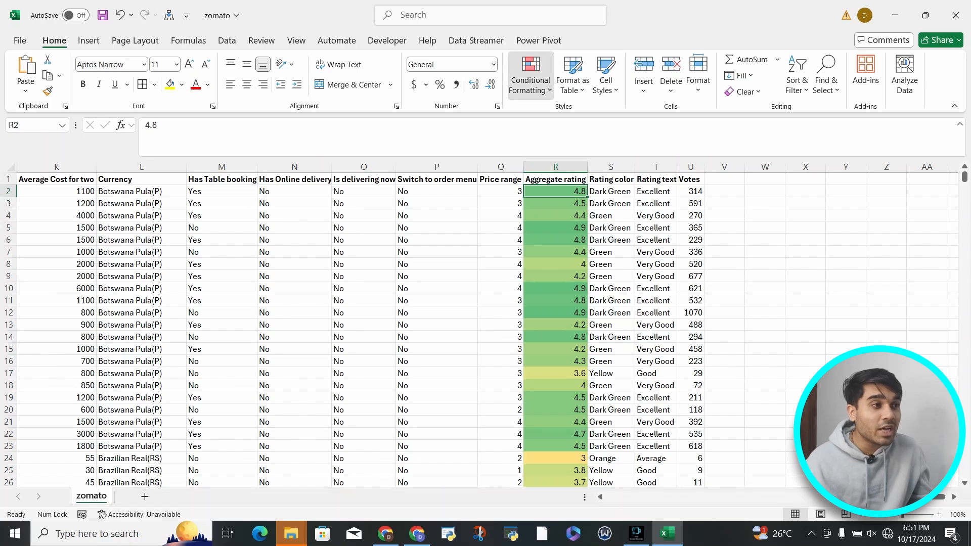
left_click(530, 76)
key("Escape")
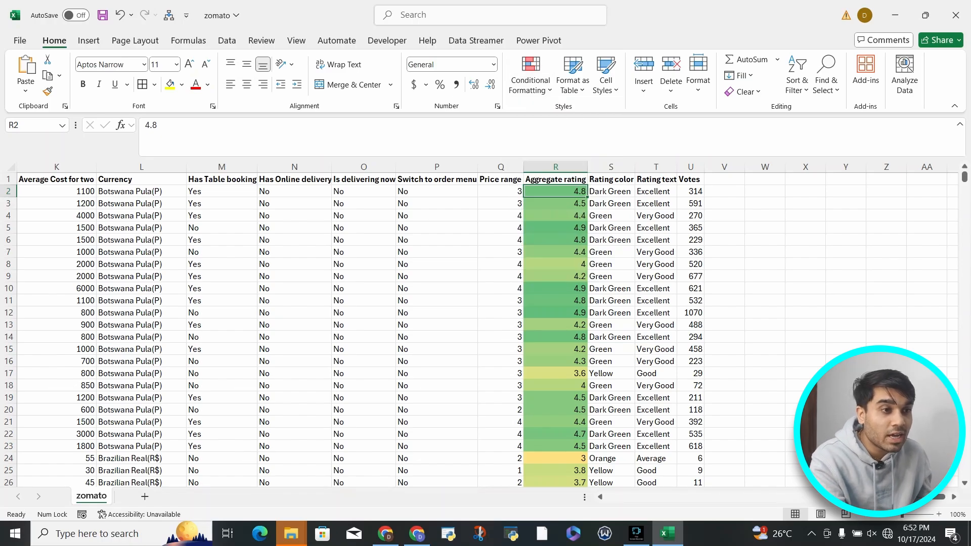
Turn on filtering for the dataset's header row from the Country Code header in C1.
scroll(482, 324, "left", 6)
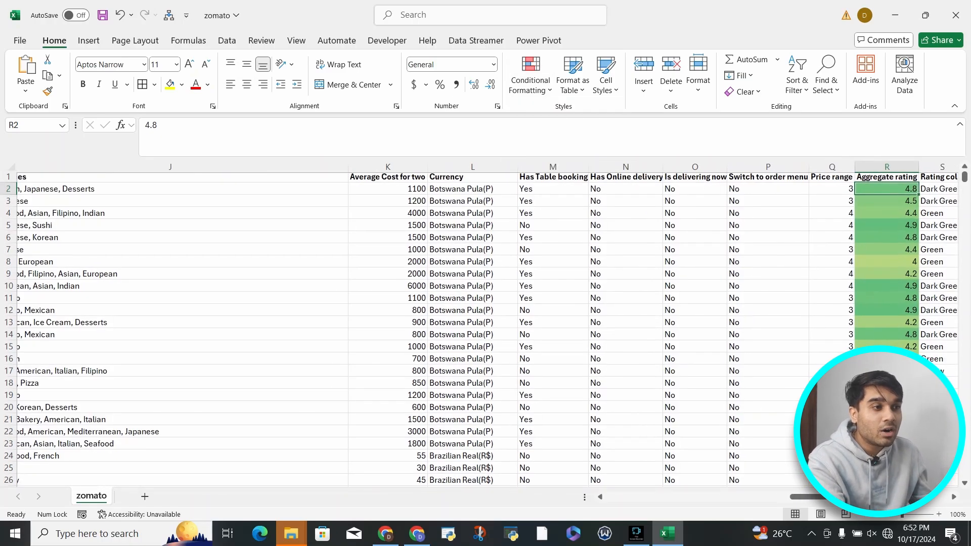
double_click(203, 189)
key("Return")
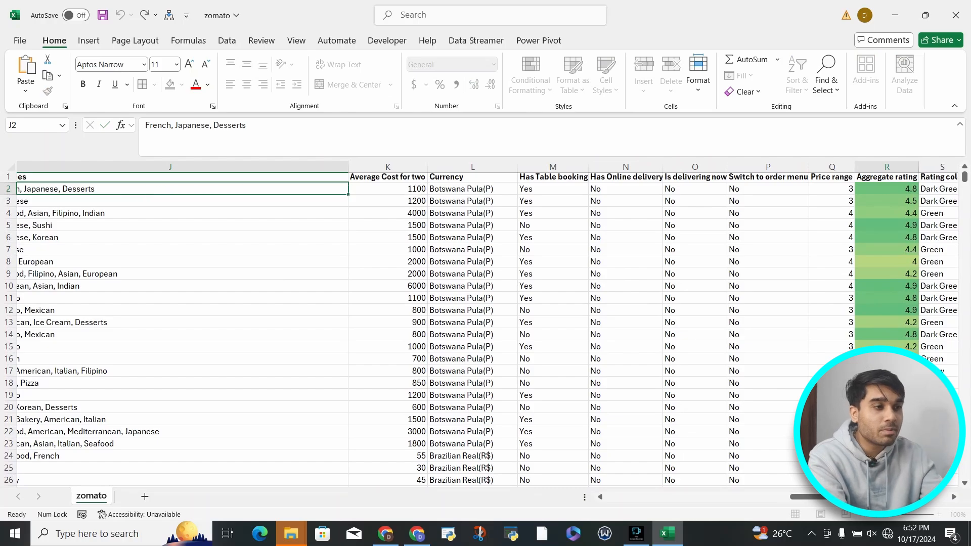
key("Up")
key("Right")
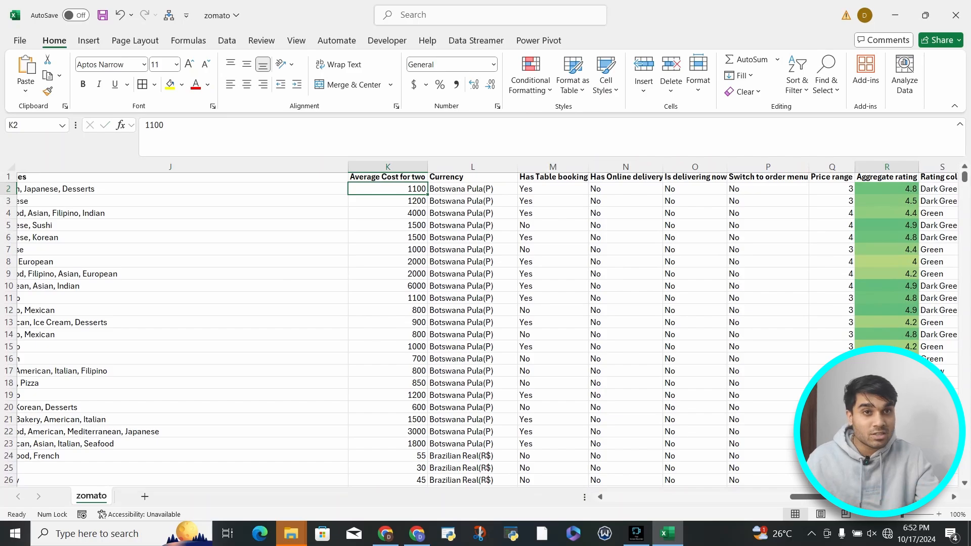
key("Left")
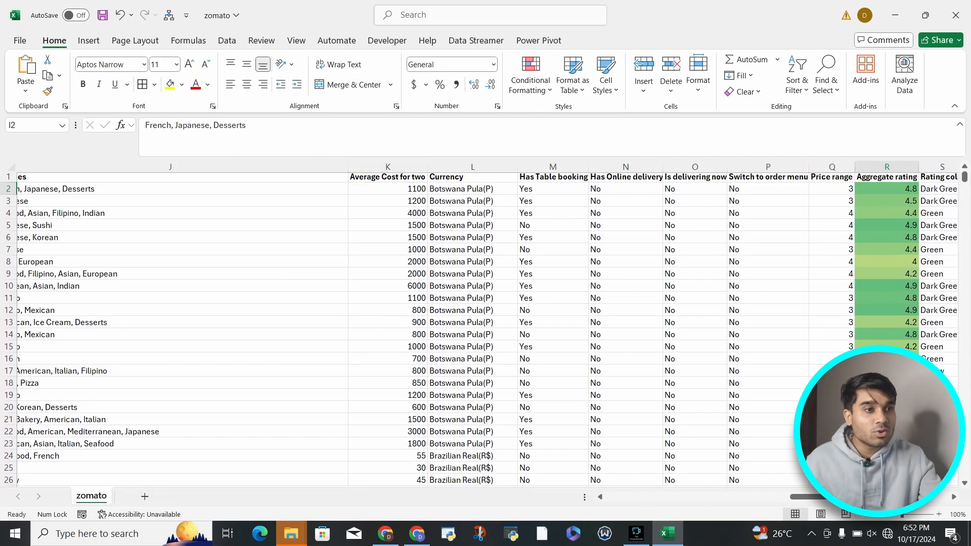
key("Home")
key("Right")
key("Right")
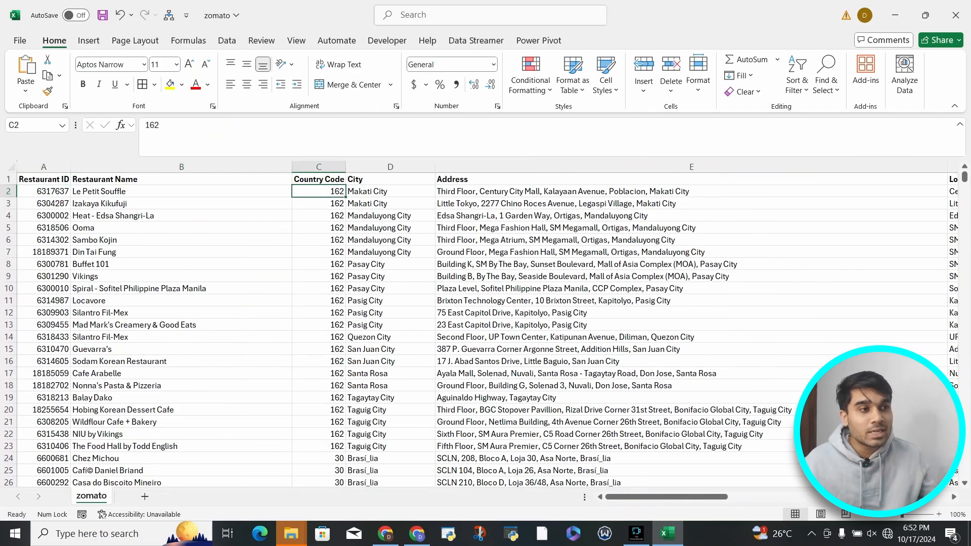
key("Up")
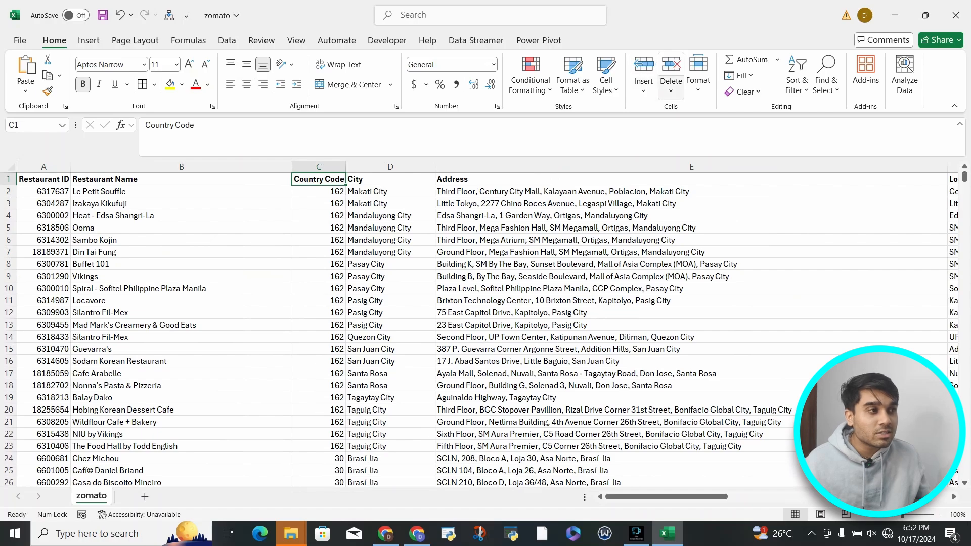
left_click(797, 76)
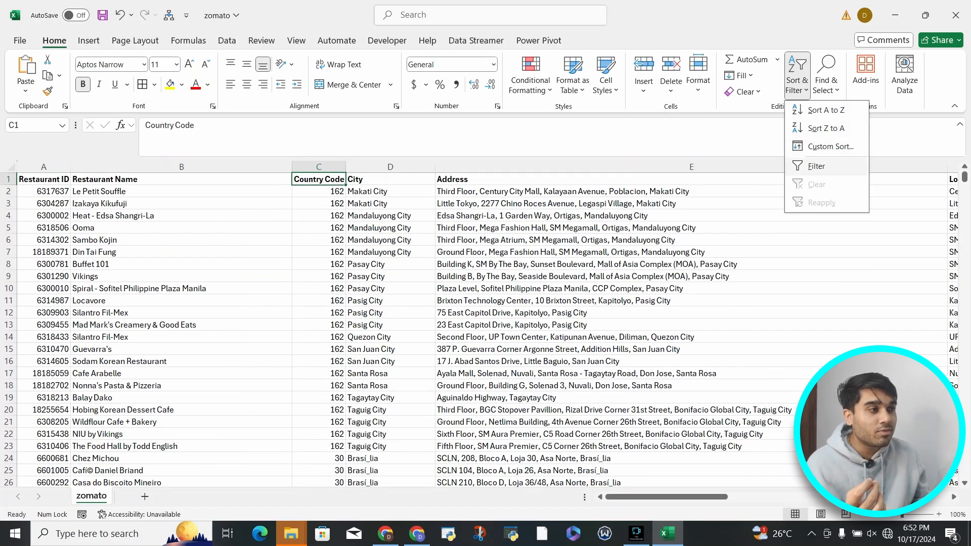
left_click(815, 165)
Filter the Country Code column to show only restaurants with code 1.
left_click(339, 179)
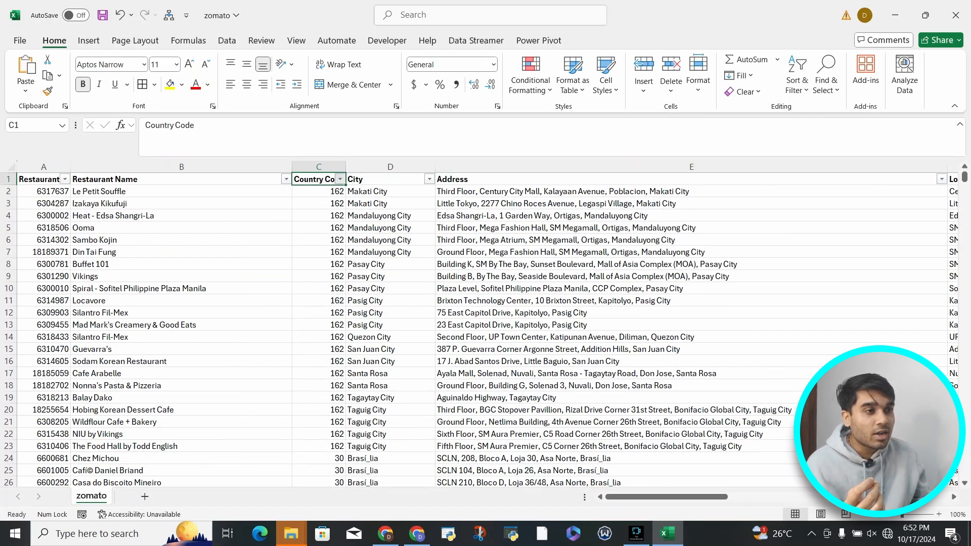
left_click(211, 342)
left_click(211, 353)
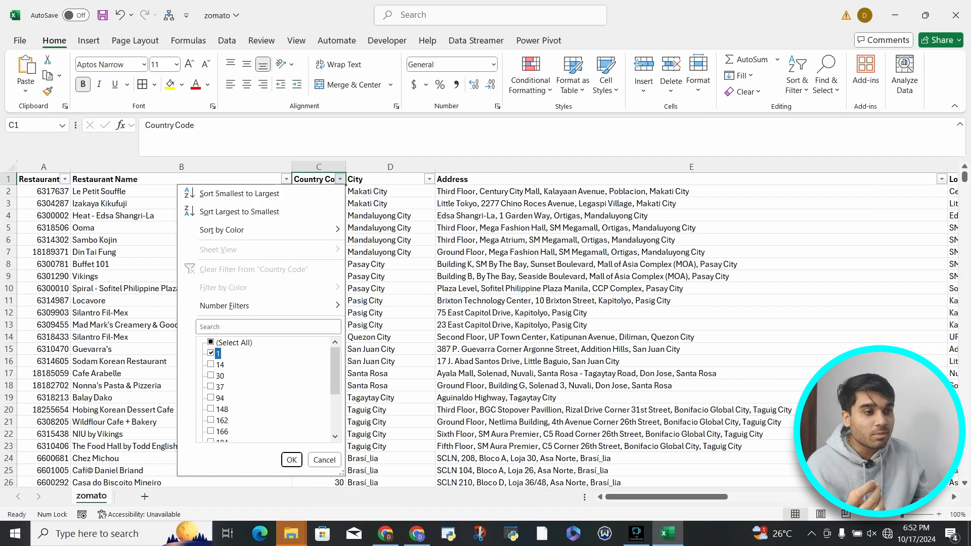
left_click(292, 460)
Apply the Red - Yellow - Green color scale to all filtered Average Cost for two values from K626 down.
left_click(691, 192)
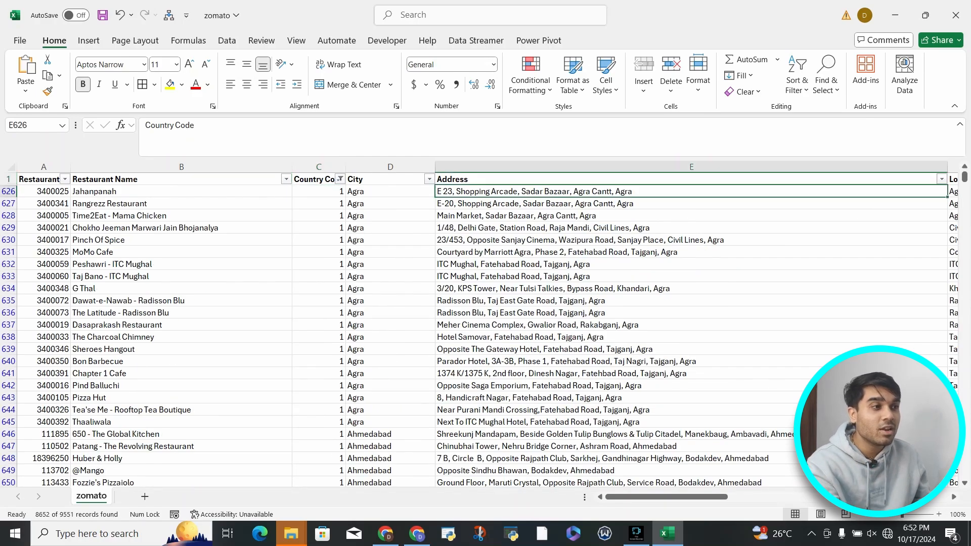
scroll(692, 192, "down", 1)
scroll(481, 324, "right", 10)
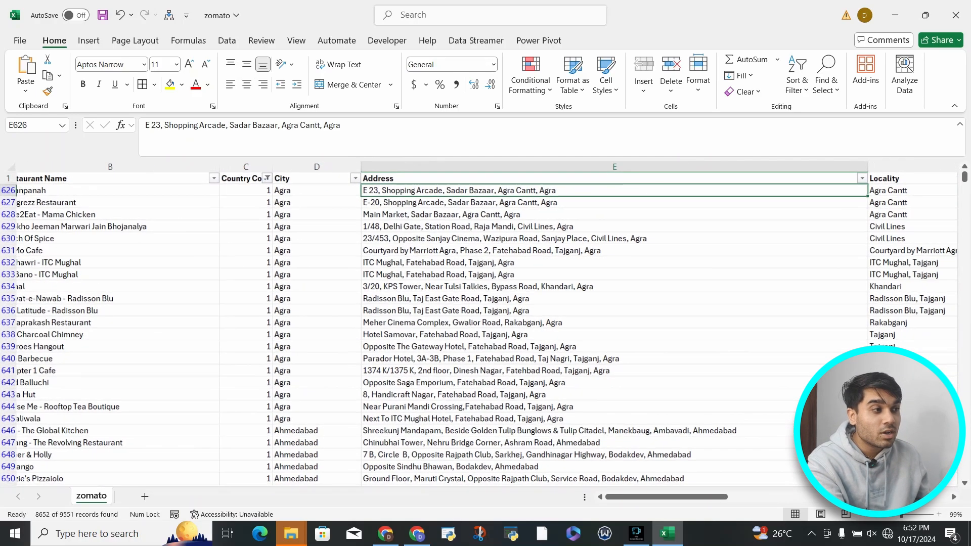
scroll(480, 323, "right", 8)
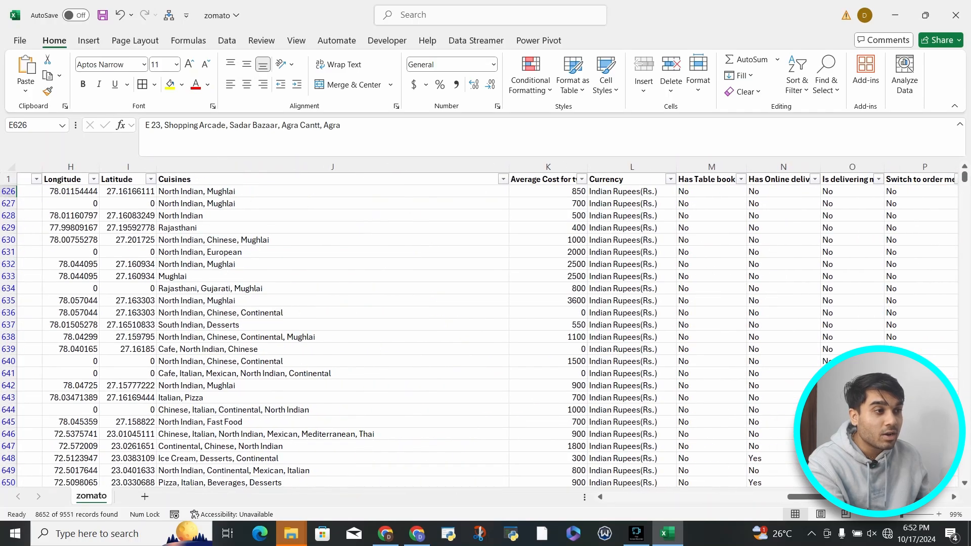
left_click(548, 191)
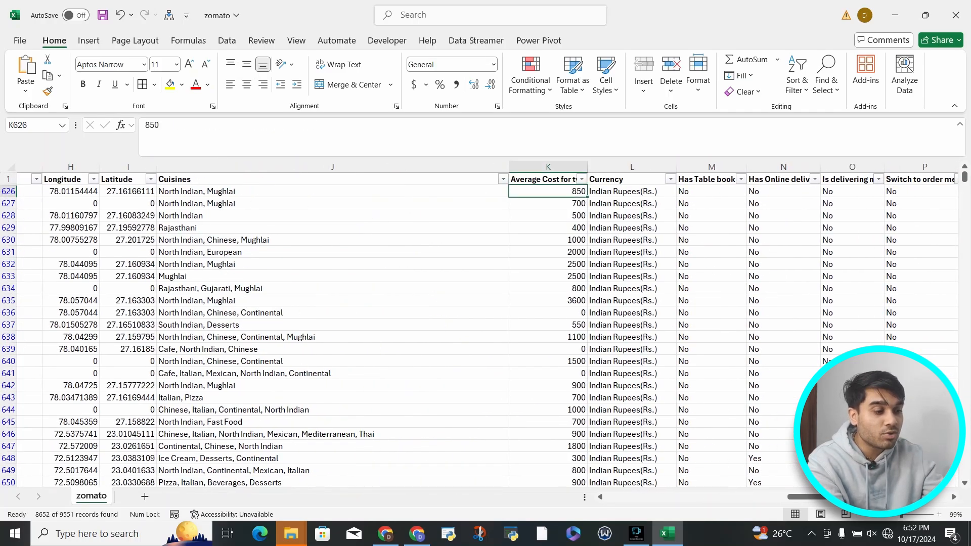
key("ctrl+shift+Down")
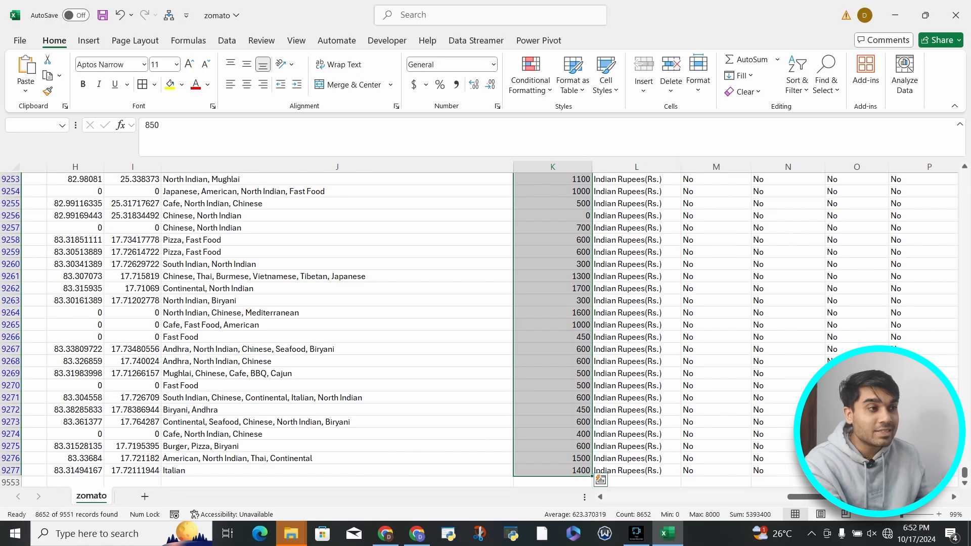
left_click(530, 74)
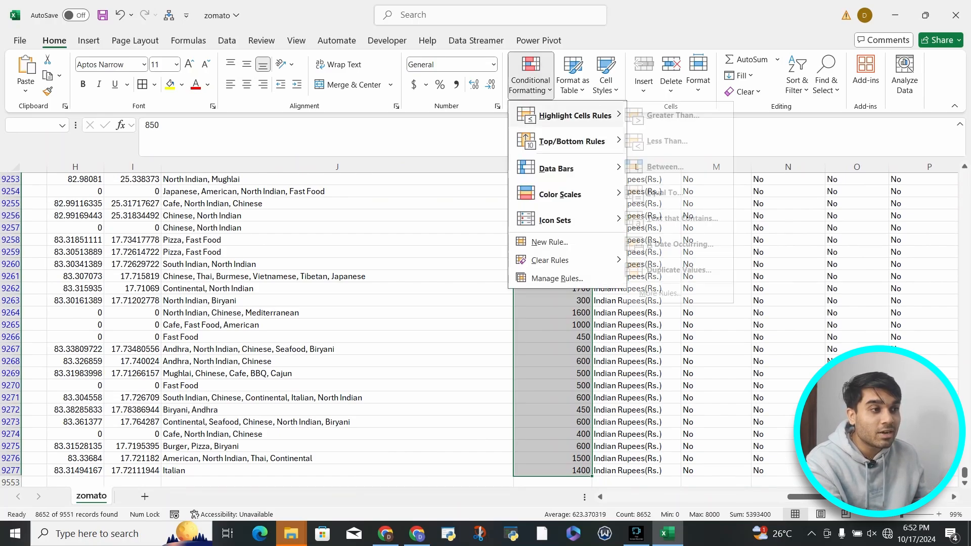
mouse_move(560, 194)
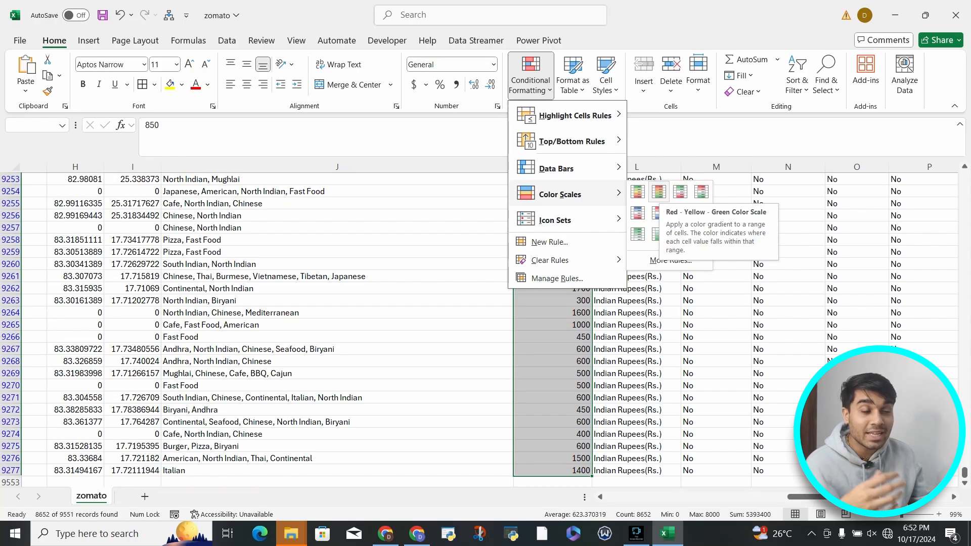
left_click(659, 192)
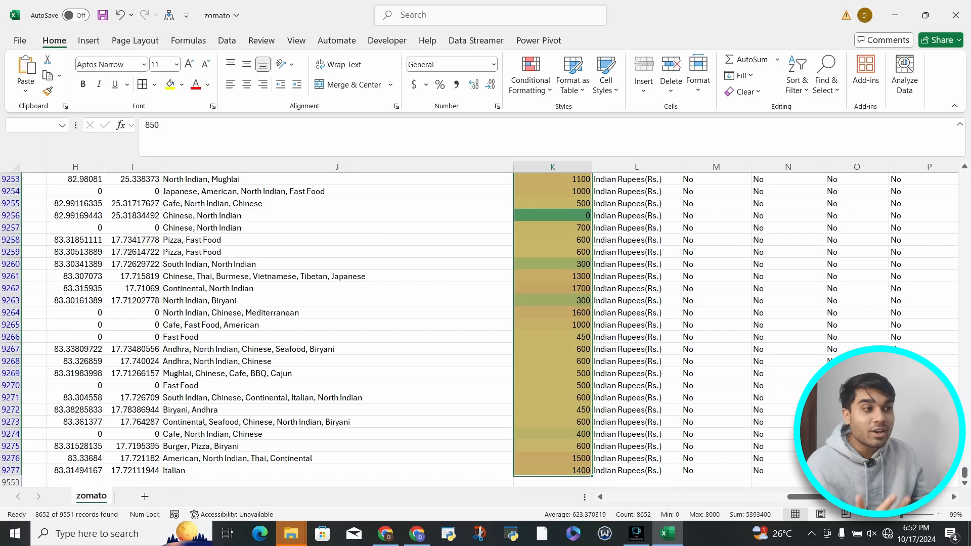
Review the shading of the Average Cost for two column from the last rows back up to row 626.
scroll(480, 329, "up", 20)
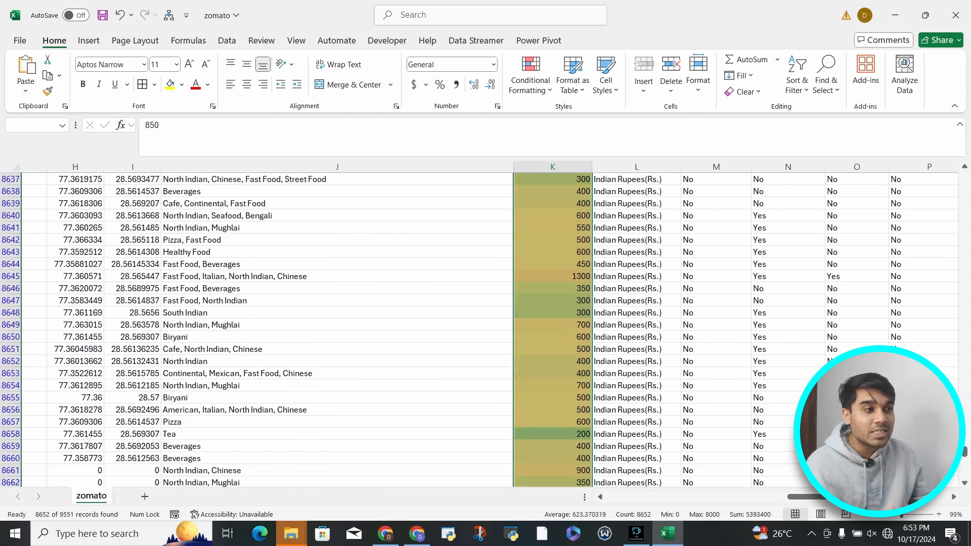
scroll(552, 217, "up", 20)
left_click(553, 216)
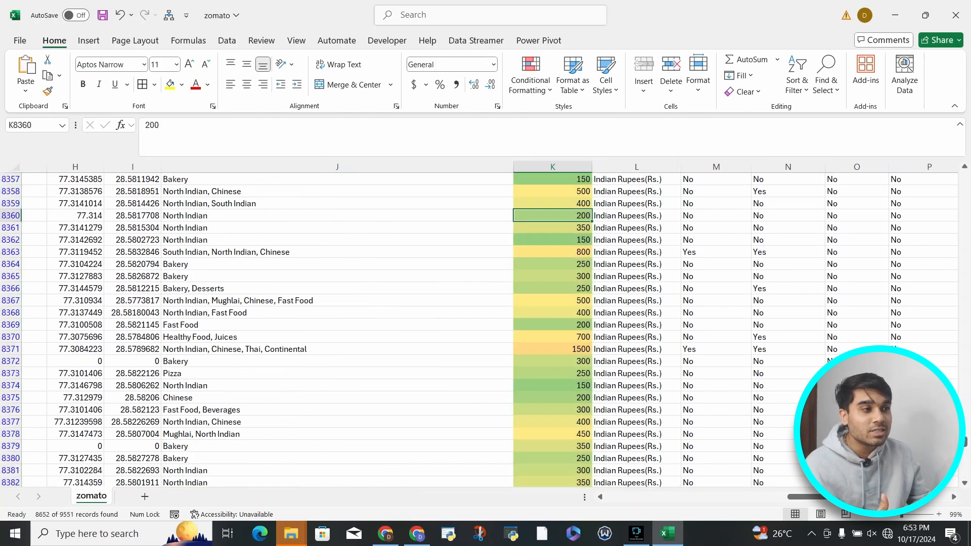
key("ctrl+Up")
key("Down")
key("Right")
key("Right")
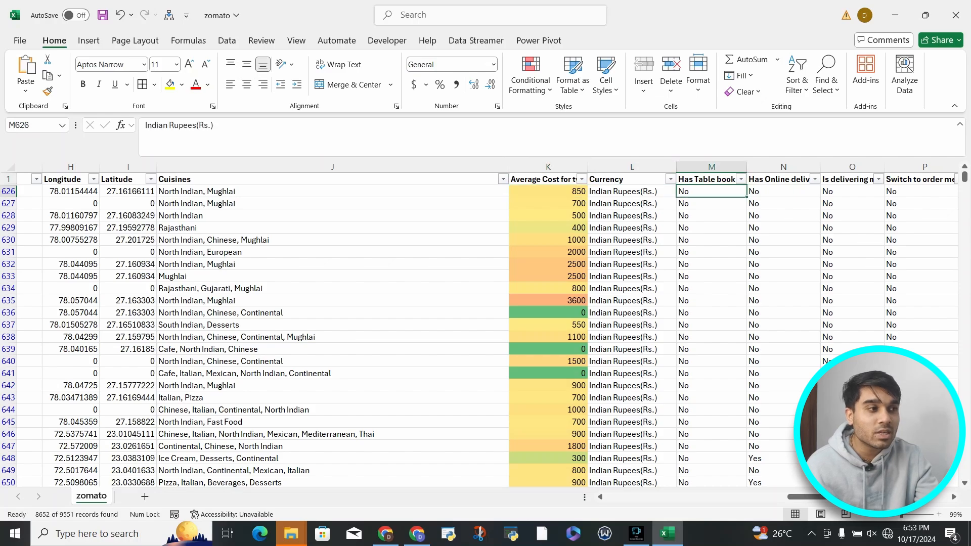
Sort the filtered restaurants by Aggregate rating from smallest to largest.
key("Right")
key("Right")
key("Right")
key("Right")
key("Right")
key("Right")
key("Left")
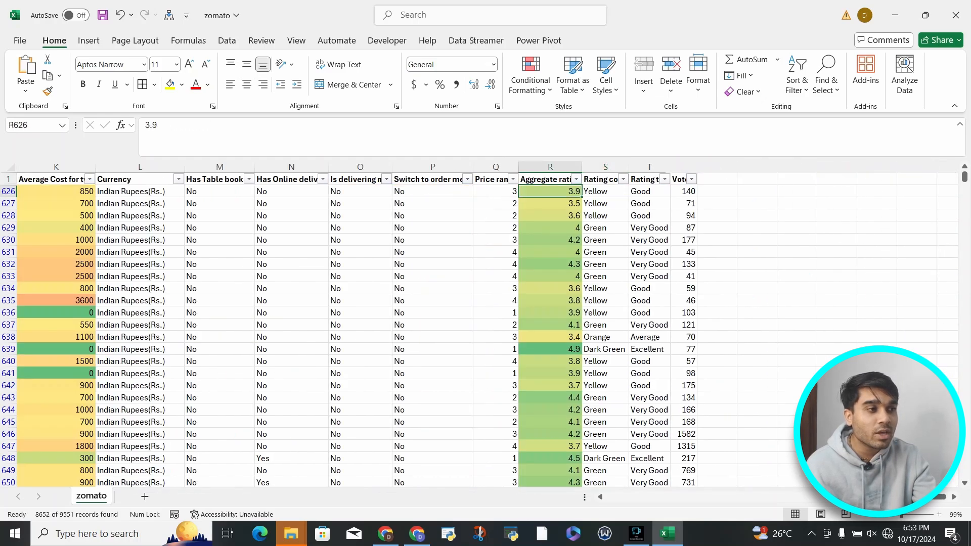
key("Left")
key("Right")
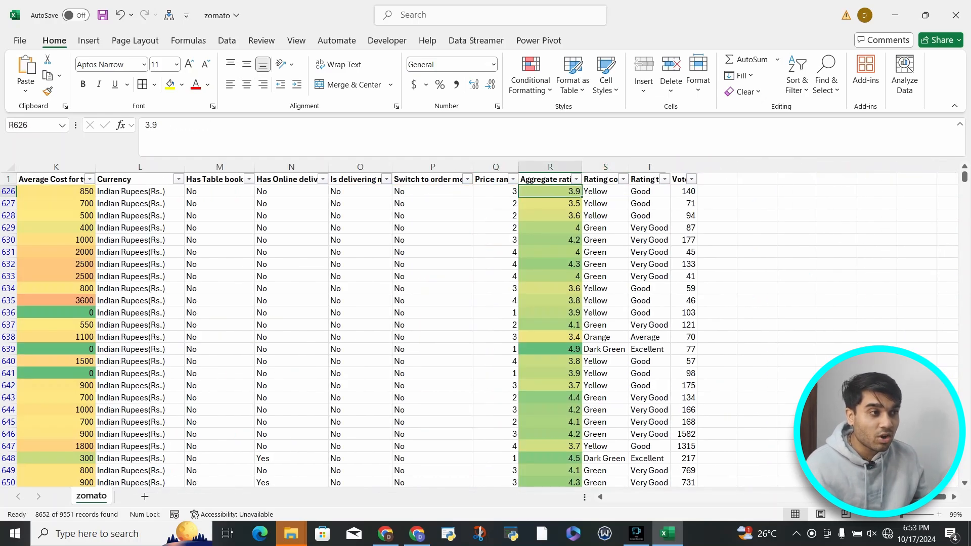
key("alt+Down")
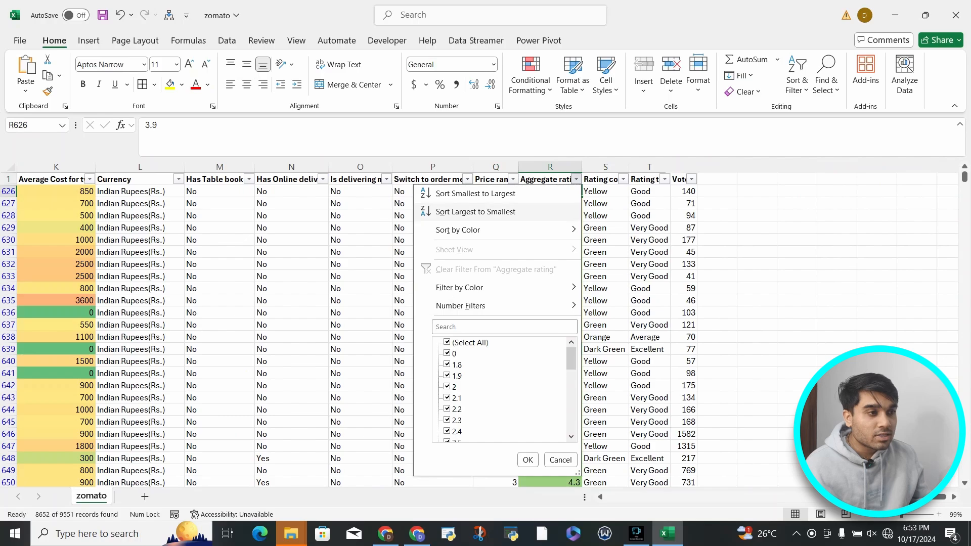
key("Return")
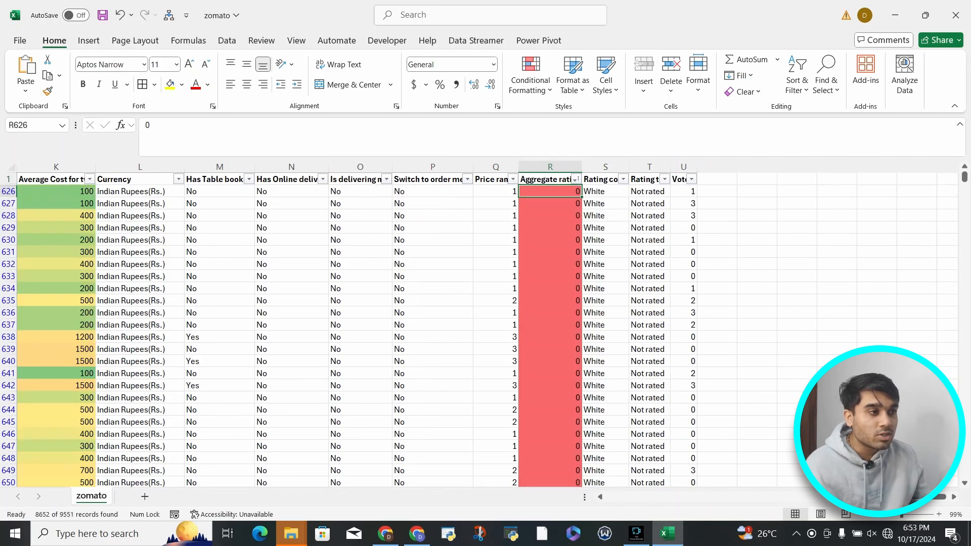
Sort the filtered restaurants by Aggregate rating from largest to smallest and compare the ratings with the average costs.
key("alt+Down")
key("Down")
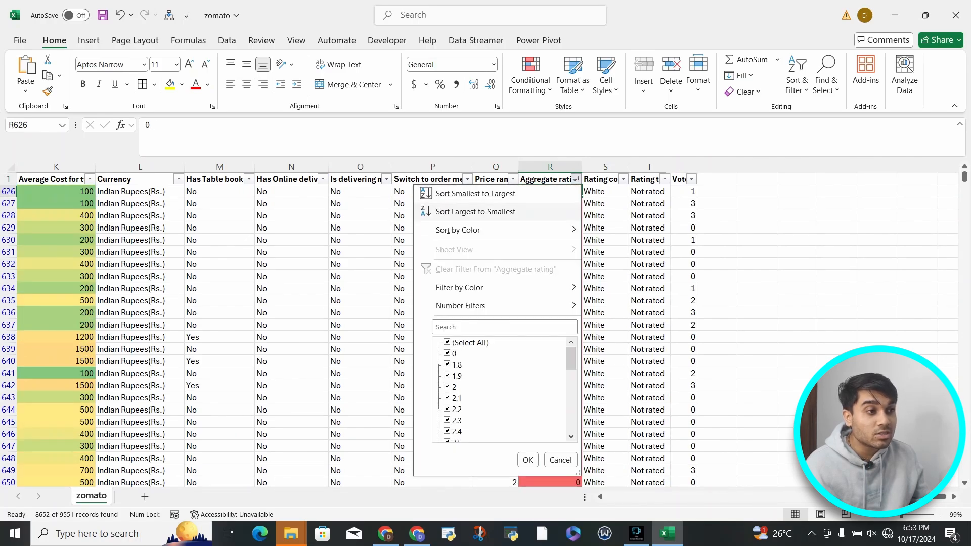
key("Return")
scroll(487, 330, "left", 10)
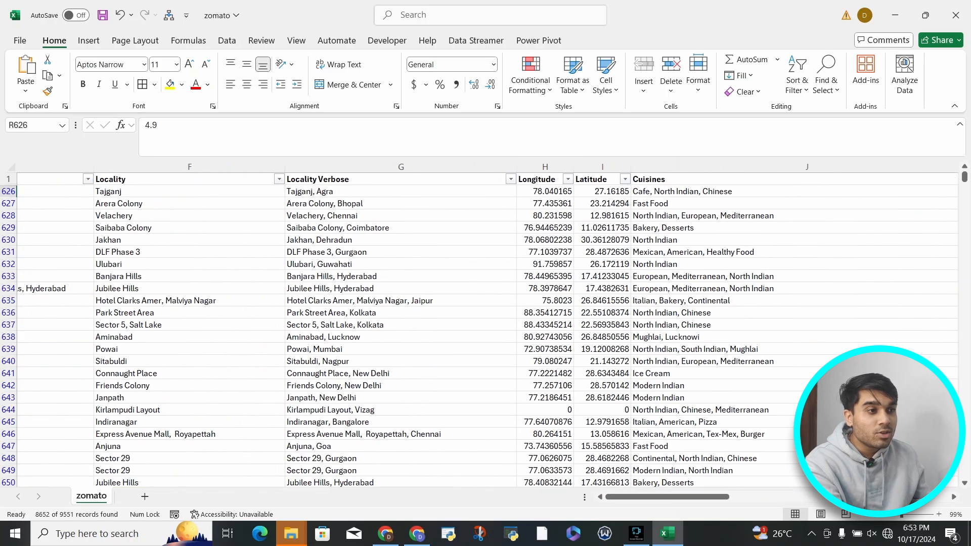
scroll(487, 329, "right", 10)
scroll(487, 330, "left", 1)
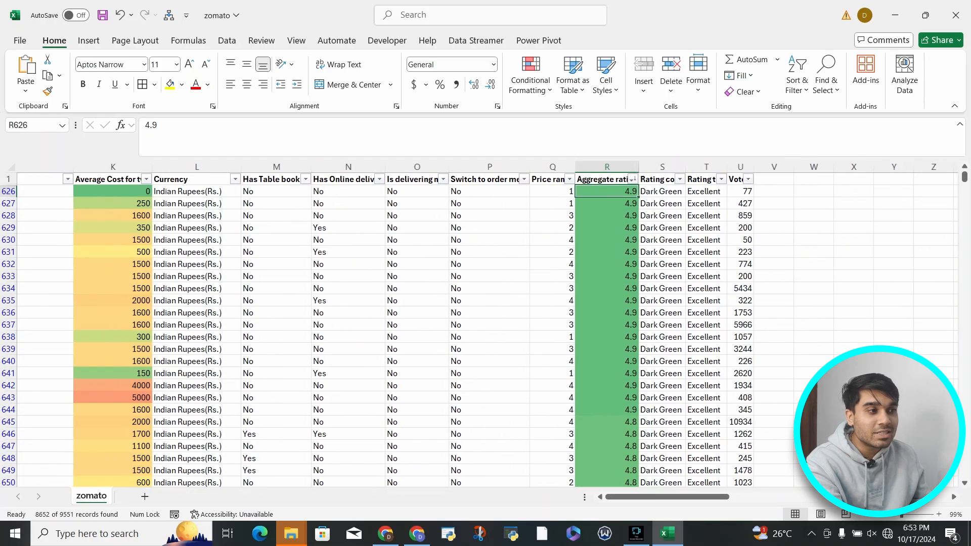
Move down through the top-rated restaurants to row 668 and across their name, city, locality and cuisine details.
scroll(487, 330, "right", 1)
left_click_drag(177, 203, 177, 336)
left_click(177, 252)
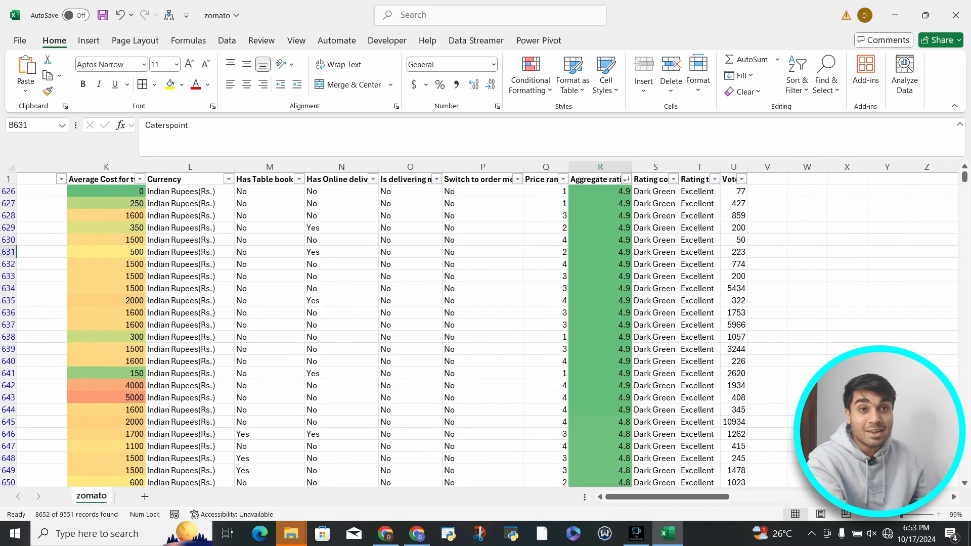
key("Down")
key("Down")
key("Down")
key("Down")
key("Down")
key("Down")
key("Down")
key("Down")
key("Down")
key("Down")
key("Down")
key("Down")
key("Down")
key("Down")
key("Down")
key("Down")
key("Down")
key("Down")
key("Down")
key("Down")
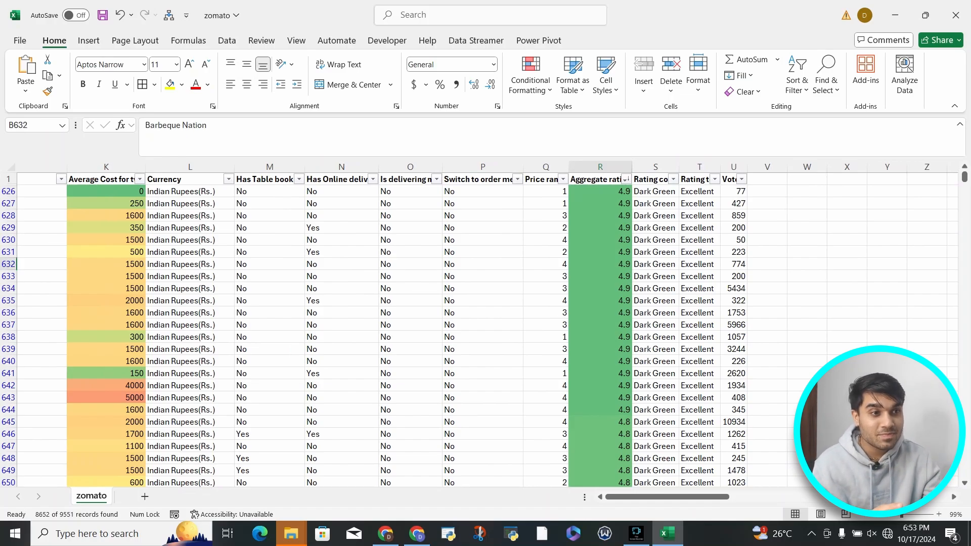
key("Right")
key("Right")
key("Right")
key("Right")
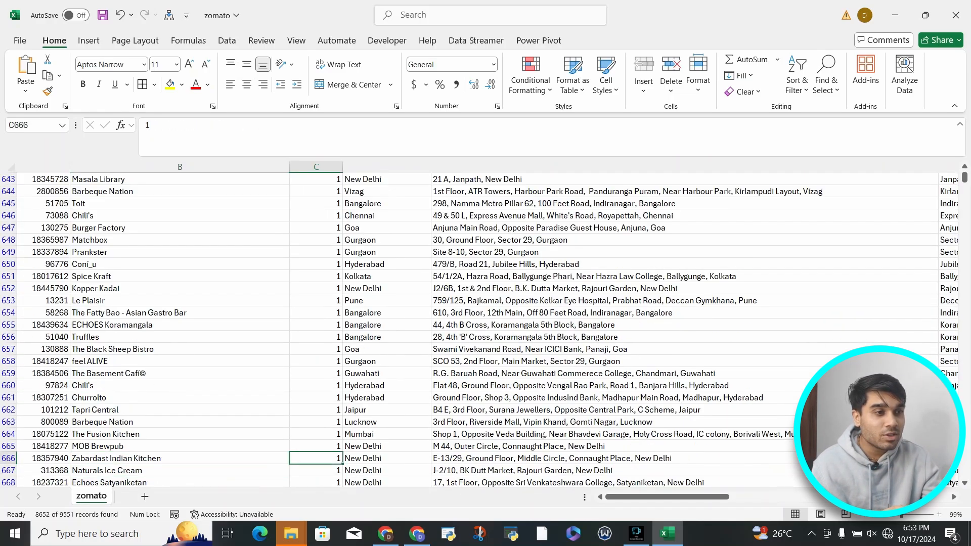
key("Down")
key("Right")
key("Right")
key("Right")
key("Right")
key("Right")
key("Right")
key("Right")
key("Right")
key("Right")
key("Right")
key("Right")
key("Right")
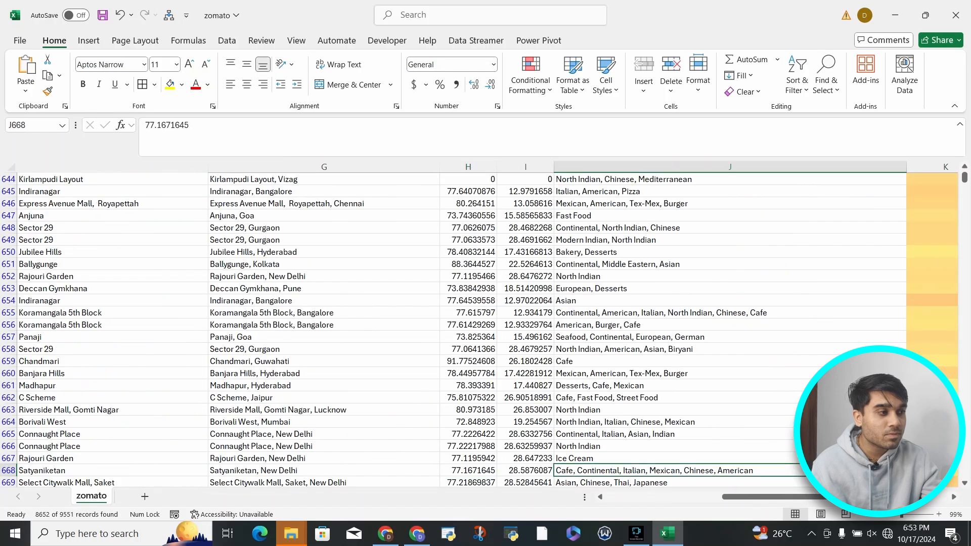
Compare the Average Cost for two shading with the Aggregate rating shading down to row 772.
key("Down")
key("Down")
key("Down")
key("Down")
key("Down")
key("Down")
key("Down")
key("Down")
key("Down")
key("Down")
key("Down")
key("Down")
key("Down")
key("Down")
key("Down")
key("Down")
key("Down")
key("Down")
key("Down")
key("Down")
key("Down")
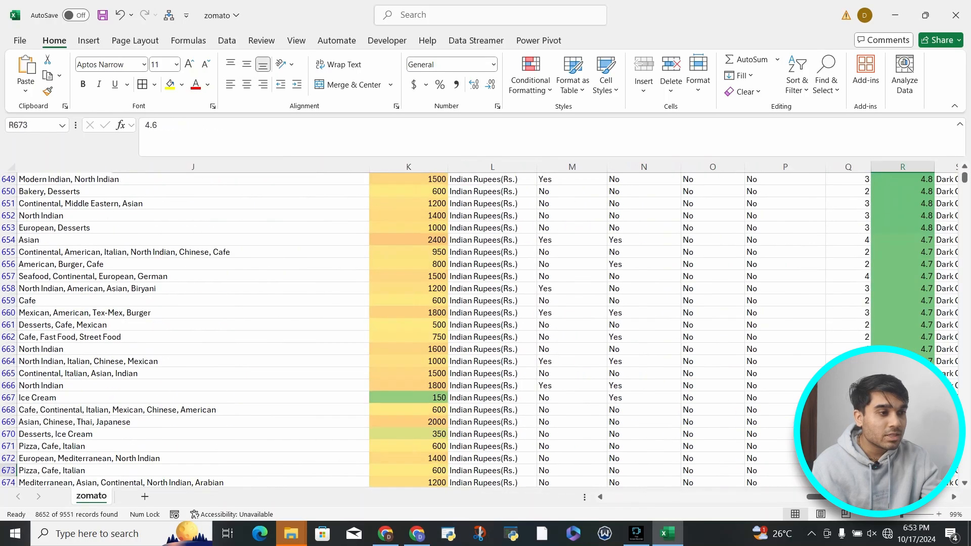
key("Down")
key("Down")
key("Down")
key("Down")
key("Down")
key("Down")
key("Down")
key("Down")
key("Down")
key("Down")
key("Down")
key("Down")
key("Down")
key("Down")
key("Down")
key("Down")
key("Down")
key("Down")
key("Down")
key("Down")
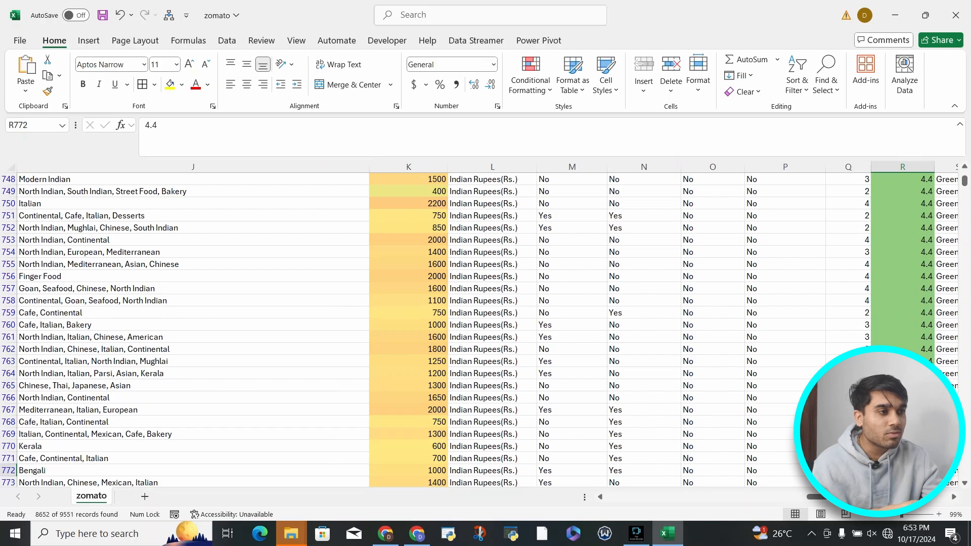
Examine how the average costs vary among restaurants rated from 4.4 down to 3.9.
scroll(485, 329, "down", 20)
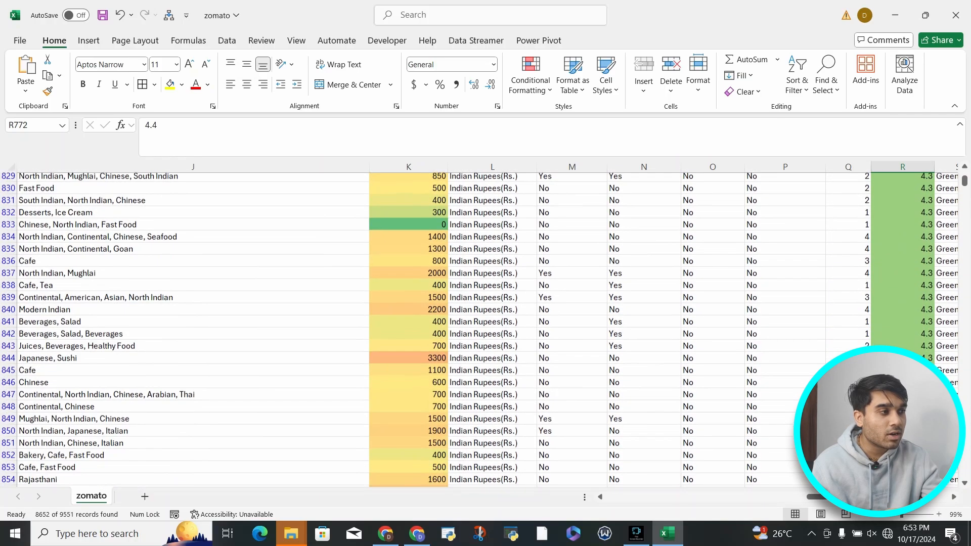
scroll(485, 329, "down", 20)
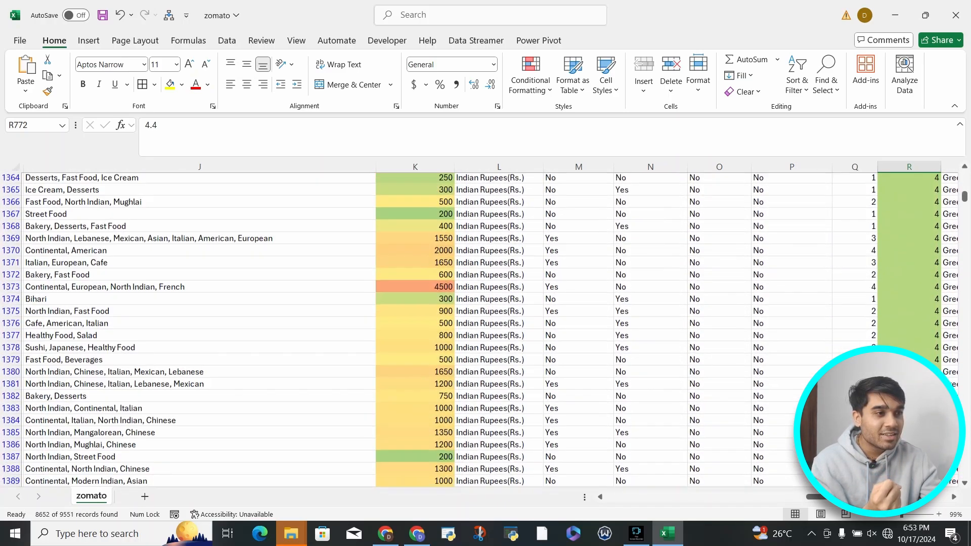
scroll(435, 329, "down", 20)
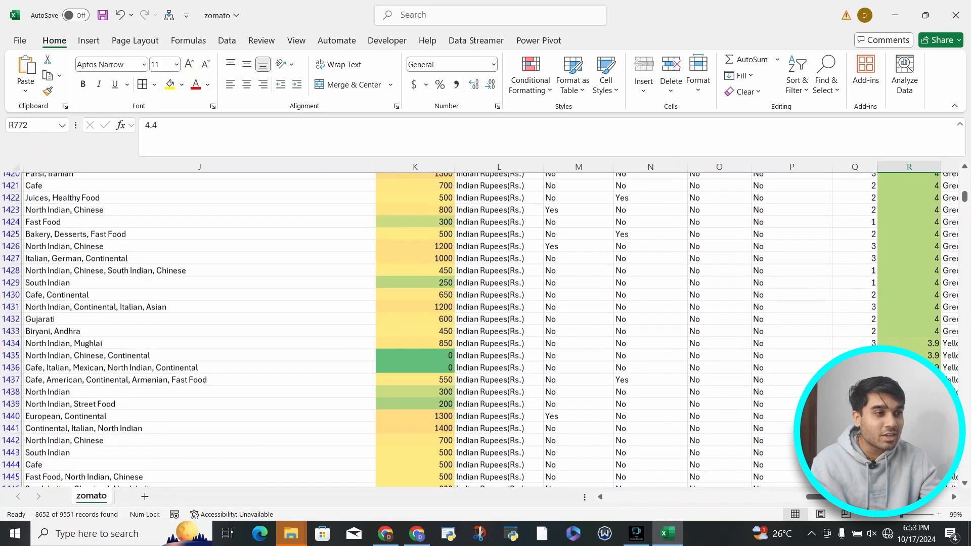
scroll(435, 329, "down", 20)
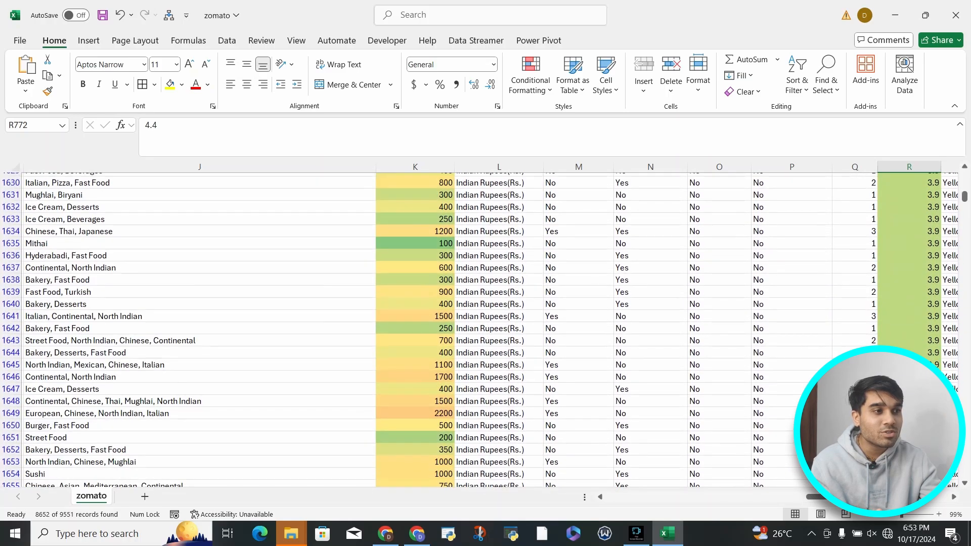
scroll(435, 329, "up", 16)
scroll(435, 329, "up", 1)
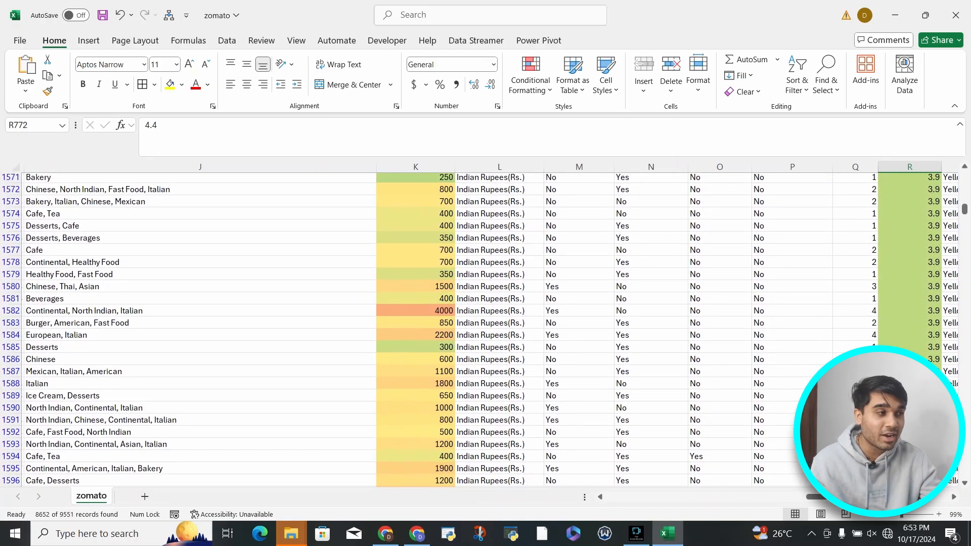
scroll(435, 329, "up", 20)
scroll(435, 329, "up", 5)
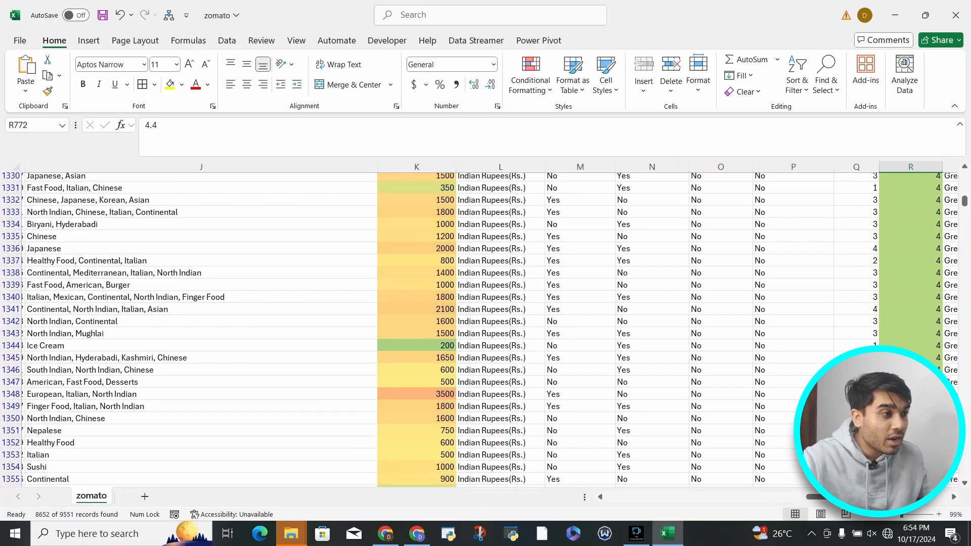
Return to the first filtered row, 626, and move across to the Aggregate rating and Rating color values.
left_click(721, 224)
key("ctrl+Up")
key("Down")
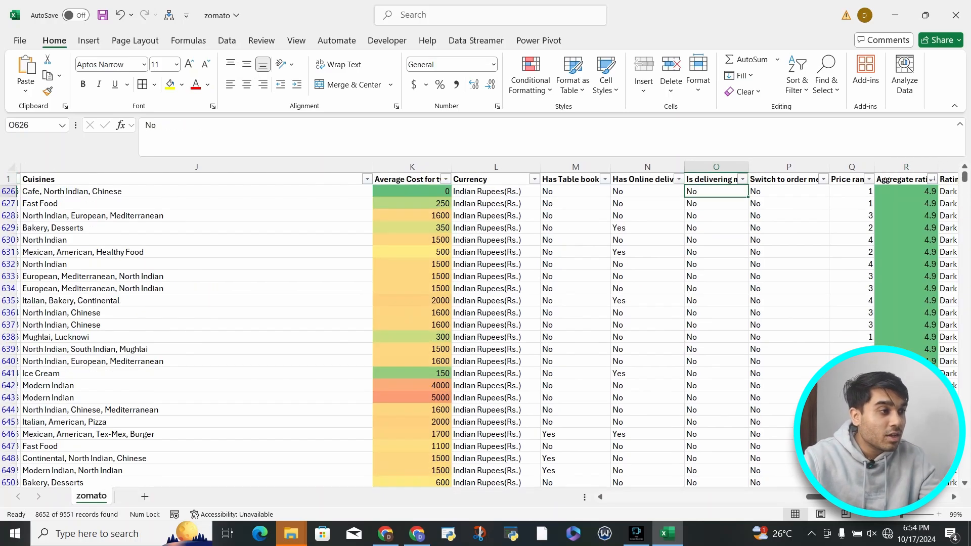
key("Right")
key("Right")
key("Right")
key("Right")
key("Left")
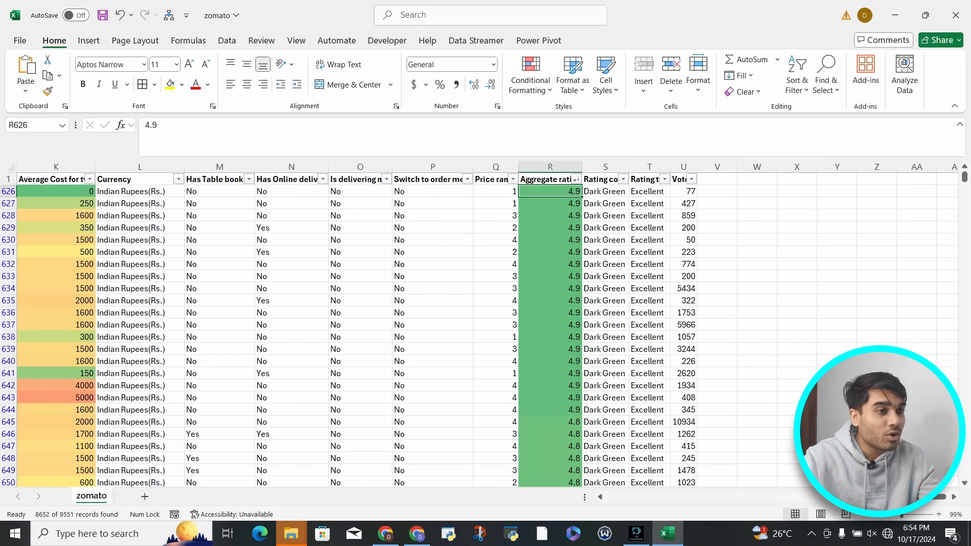
key("Right")
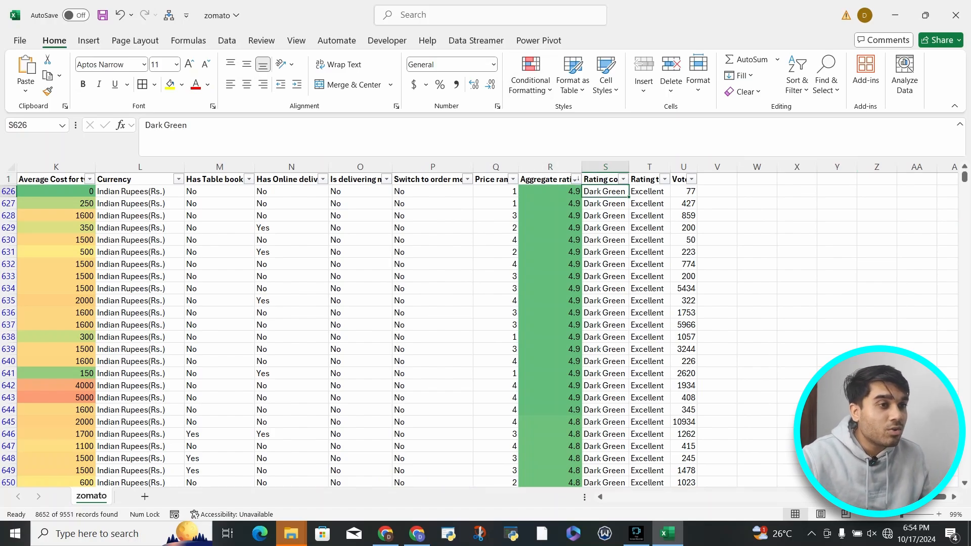
Undo the Aggregate rating sorts and the color scale on the Average Cost for two column.
key("ctrl+z")
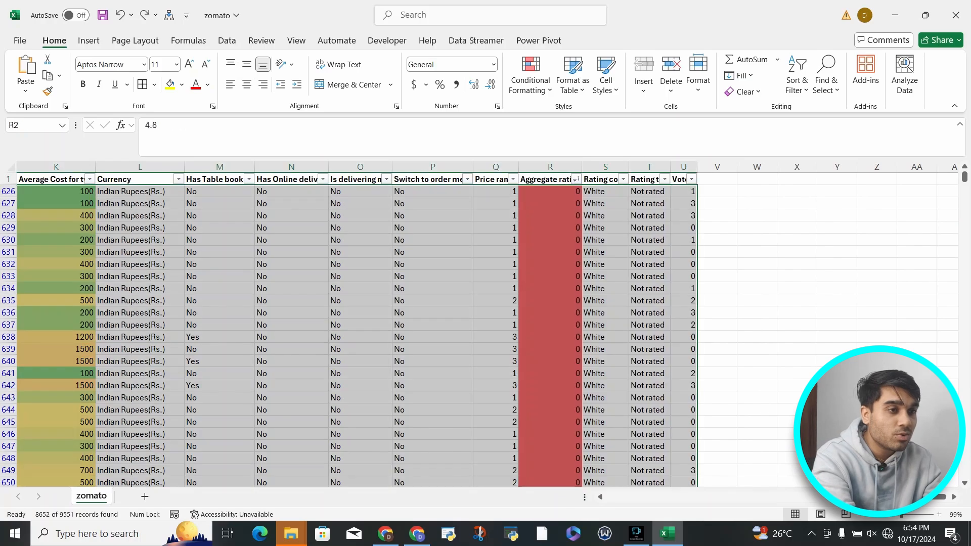
key("ctrl+z")
key("ctrl+z")
key("ctrl+z")
key("ctrl+z")
key("ctrl+z")
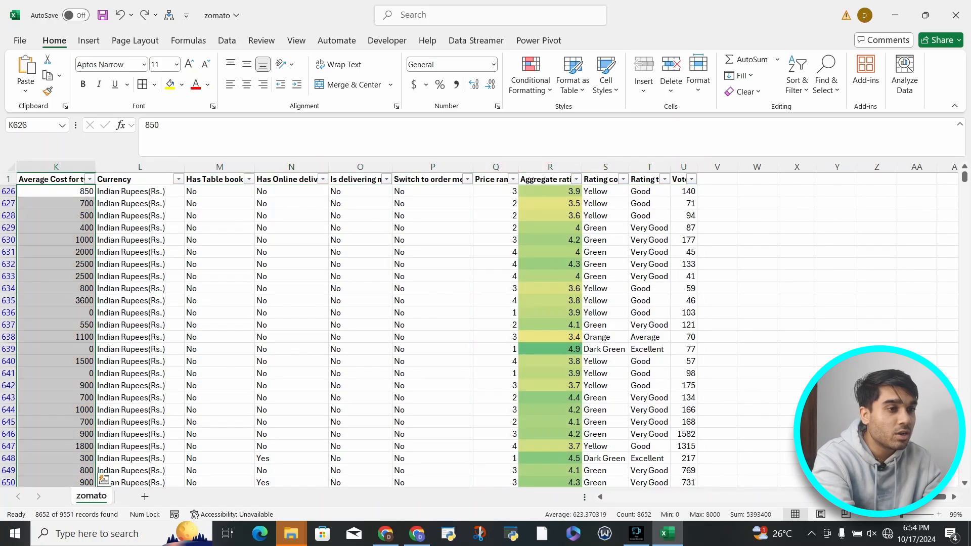
Undo the Country Code filtering and the color scale on the Aggregate rating column.
key("ctrl+z")
key("ctrl+z")
key("ctrl+z")
key("ctrl+z")
key("ctrl+z")
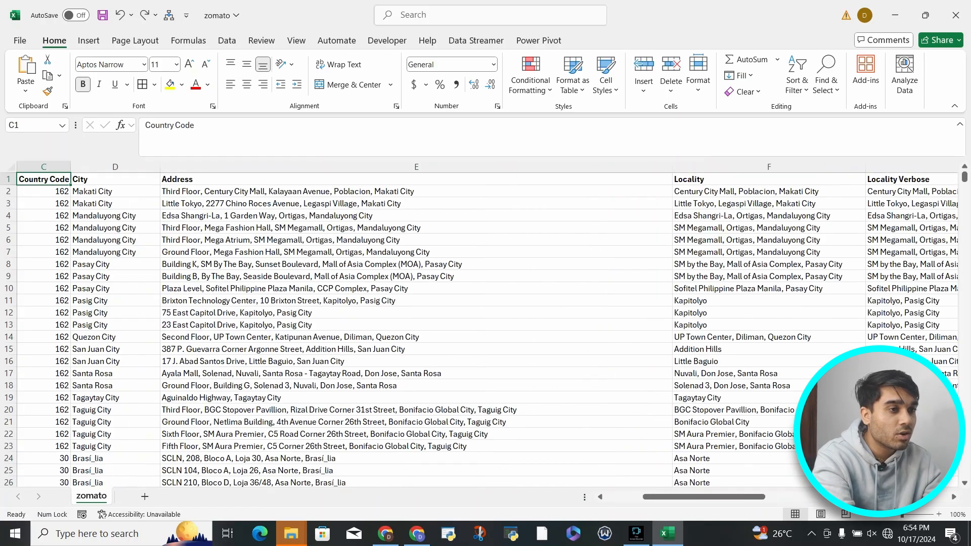
key("ctrl+z")
key("ctrl+z")
key("ctrl+z")
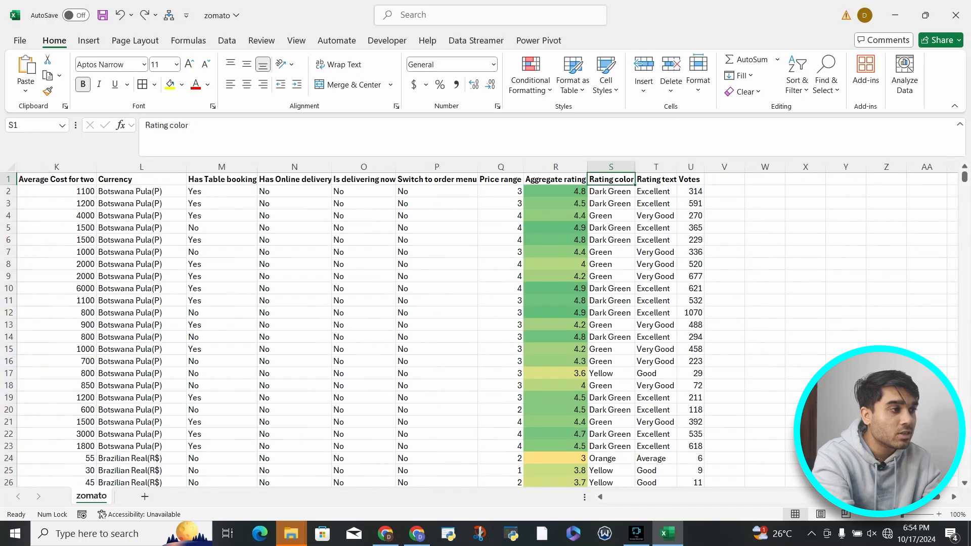
key("ctrl+z")
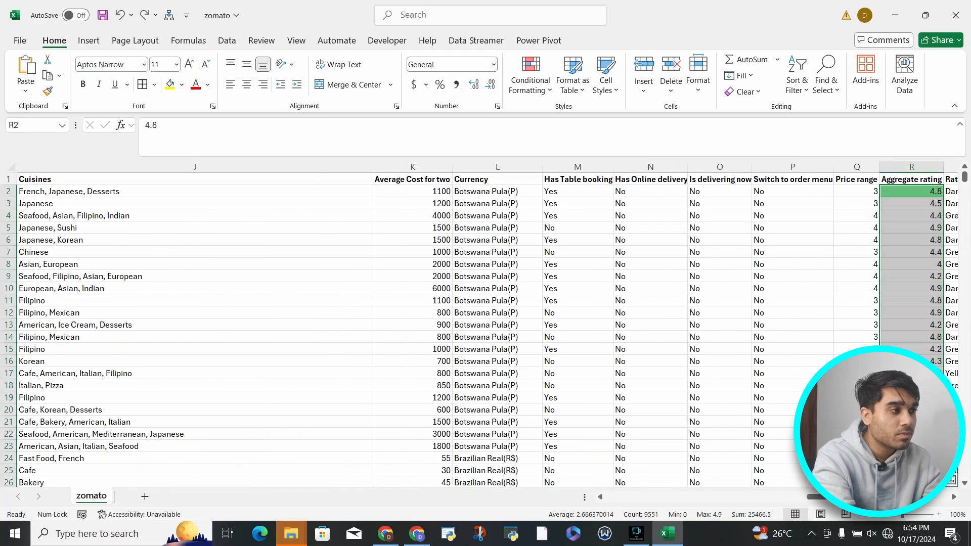
key("ctrl+z")
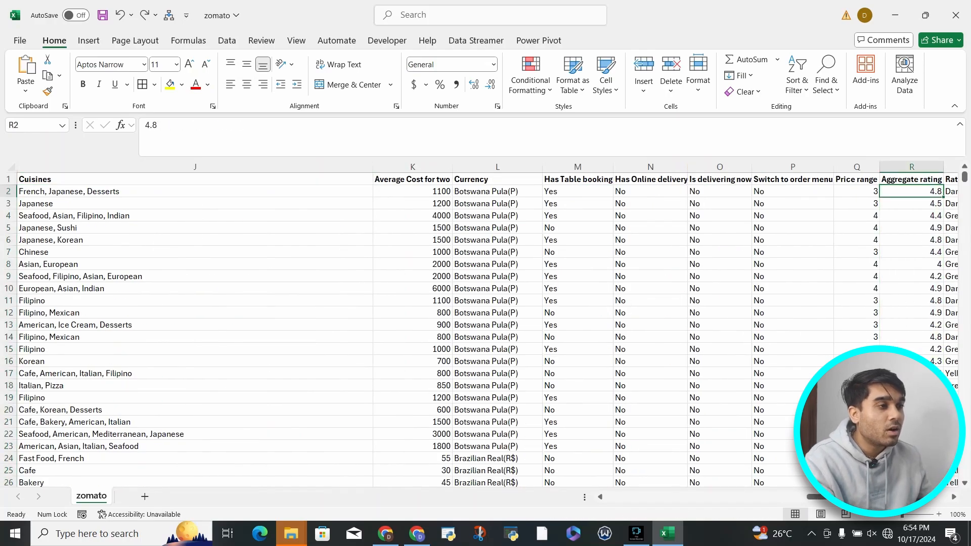
left_click(531, 76)
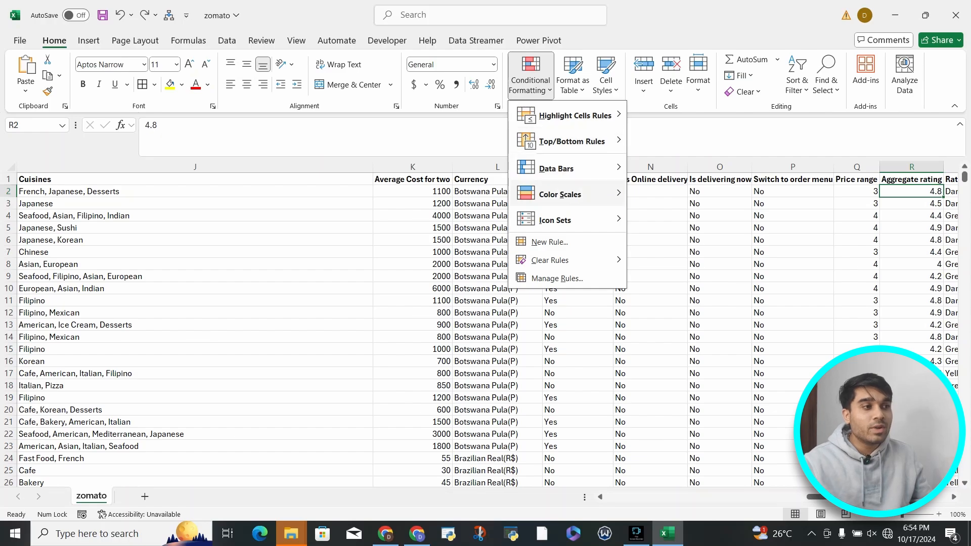
mouse_move(560, 194)
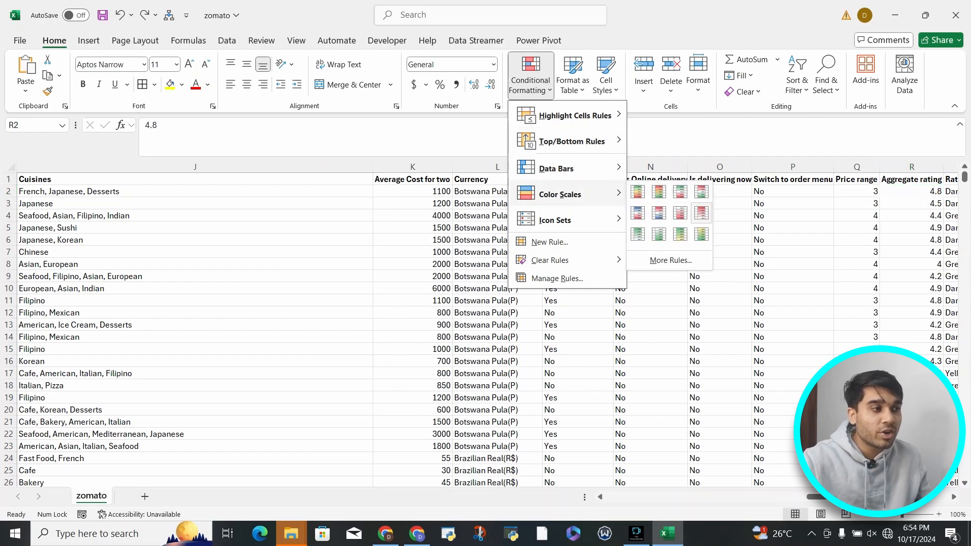
left_click(671, 260)
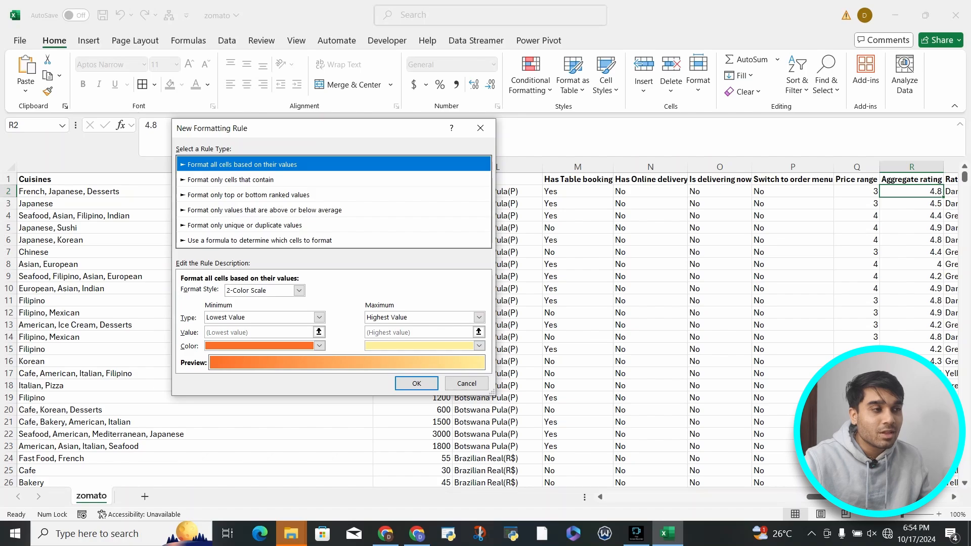
left_click(481, 128)
Try a custom 2-Color Scale rule on R2 with the lowest-value color set to #F236AA, and discard the rule.
left_click(530, 76)
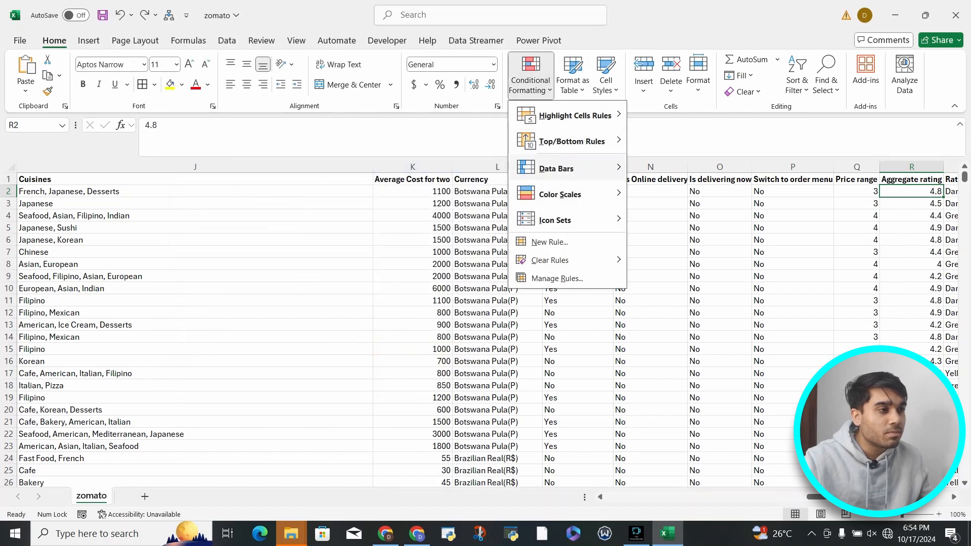
mouse_move(562, 195)
left_click(678, 260)
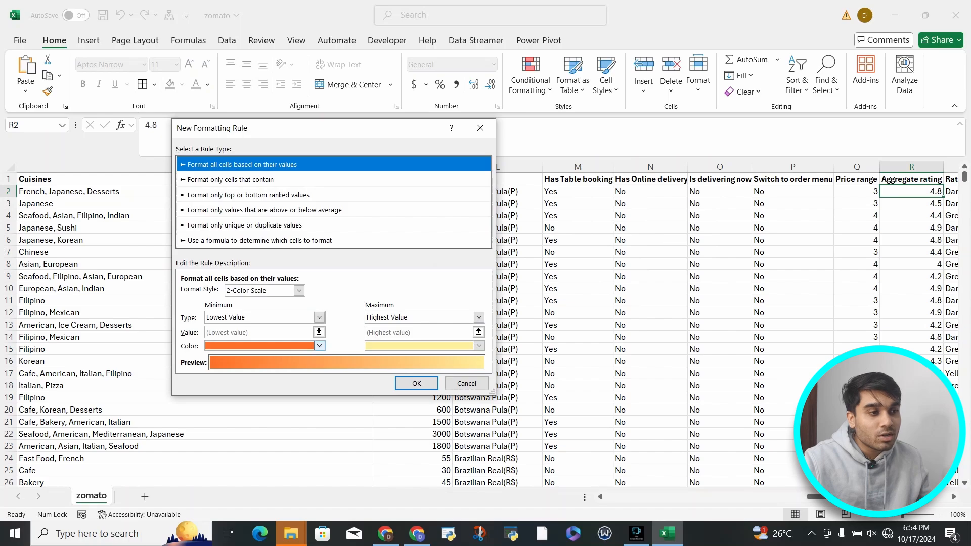
left_click(319, 346)
left_click(248, 482)
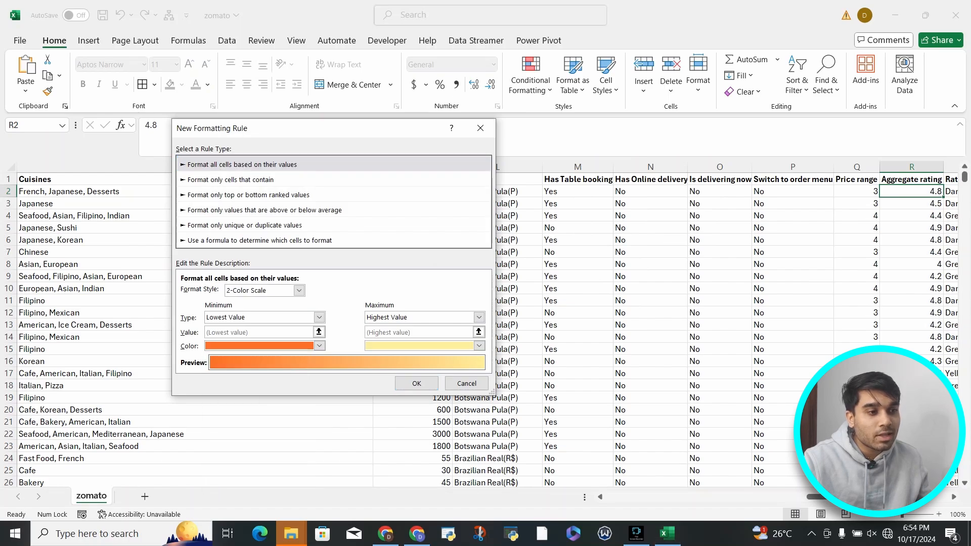
left_click(328, 192)
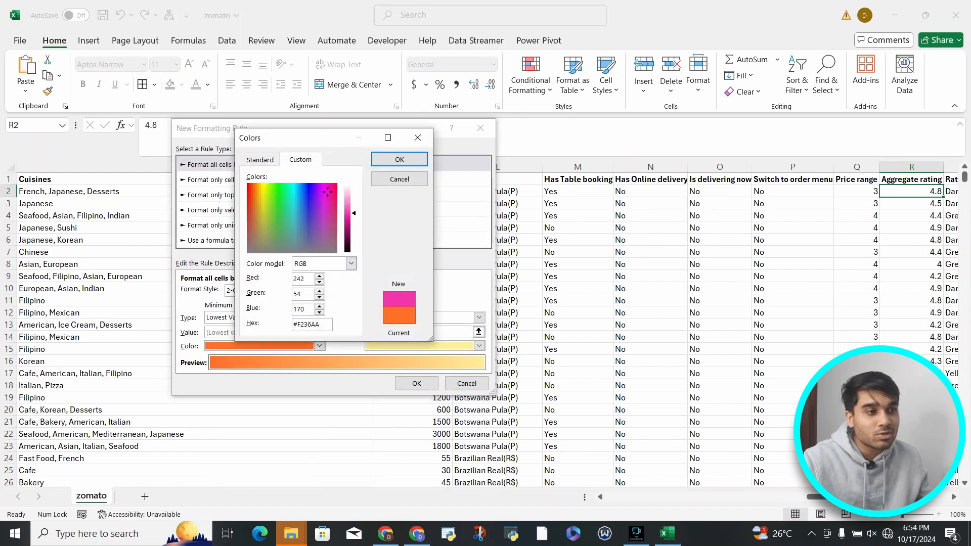
left_click(399, 160)
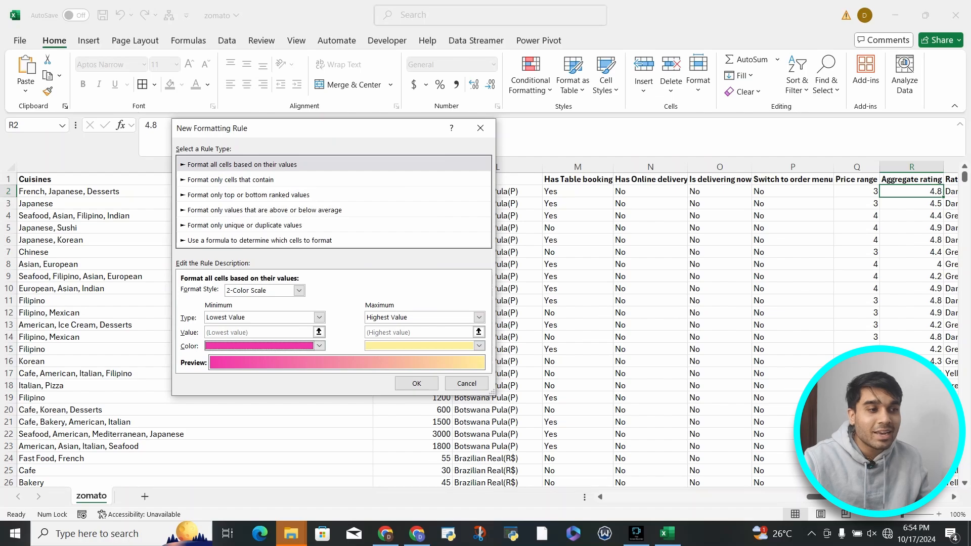
left_click(467, 383)
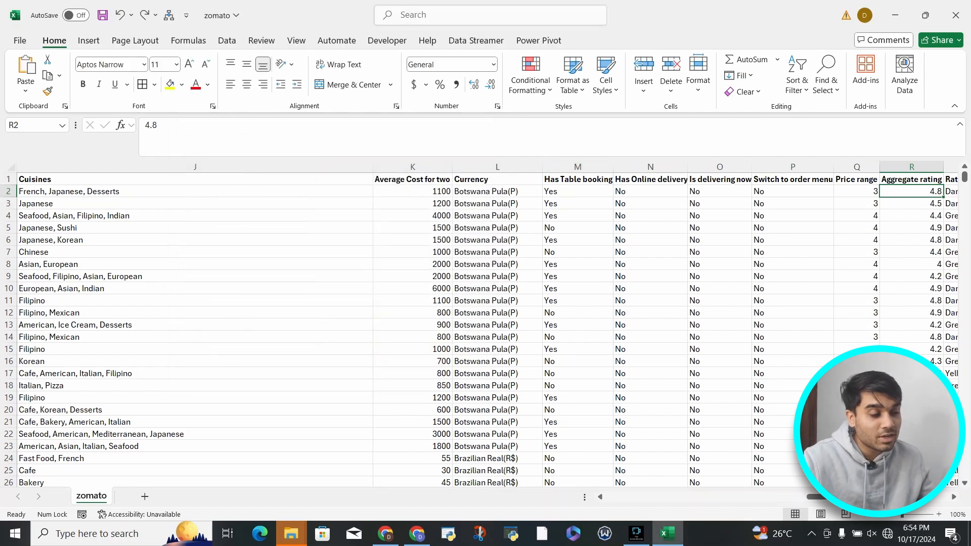
Select all Aggregate rating values from R2 down and view the available Data Bars options without applying one.
key("ctrl+shift+Down")
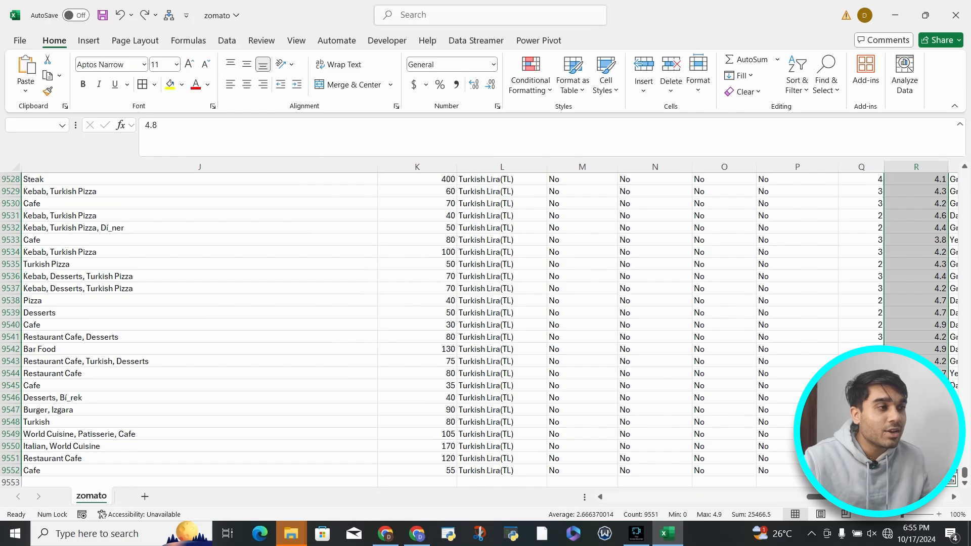
left_click(531, 76)
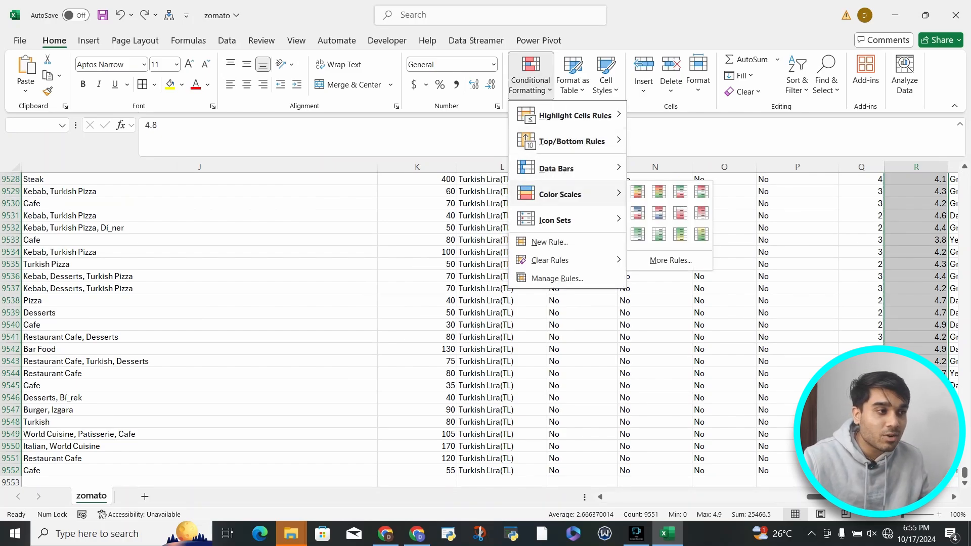
mouse_move(556, 168)
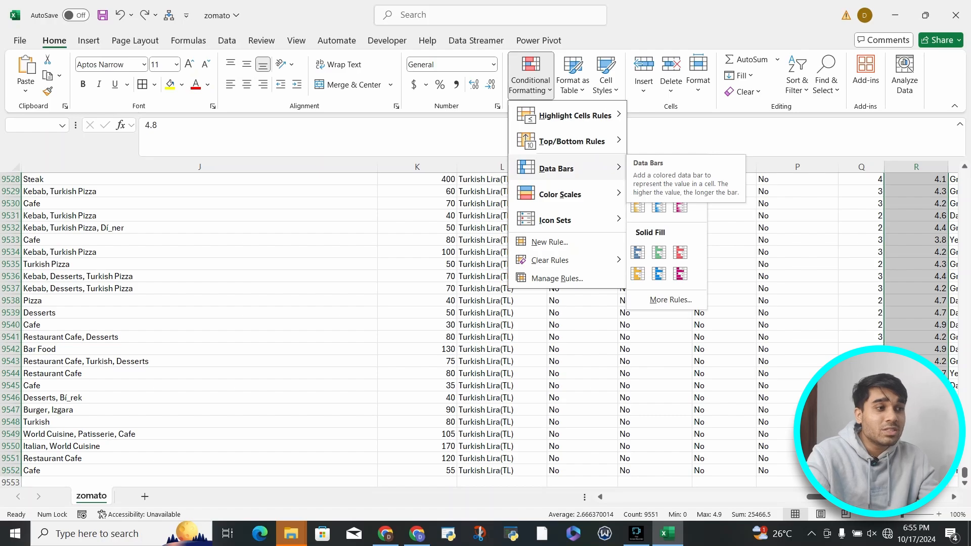
key("Escape")
key("Escape")
Select all Votes values from U2 down and apply blue gradient-fill data bars.
scroll(486, 329, "right", 3)
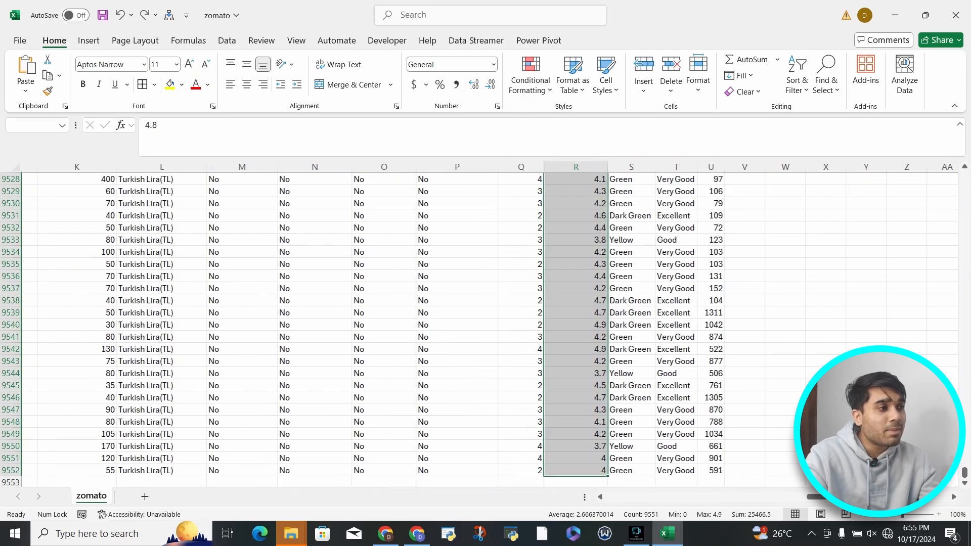
scroll(486, 329, "up", 20)
key("Up")
key("Right")
key("Right")
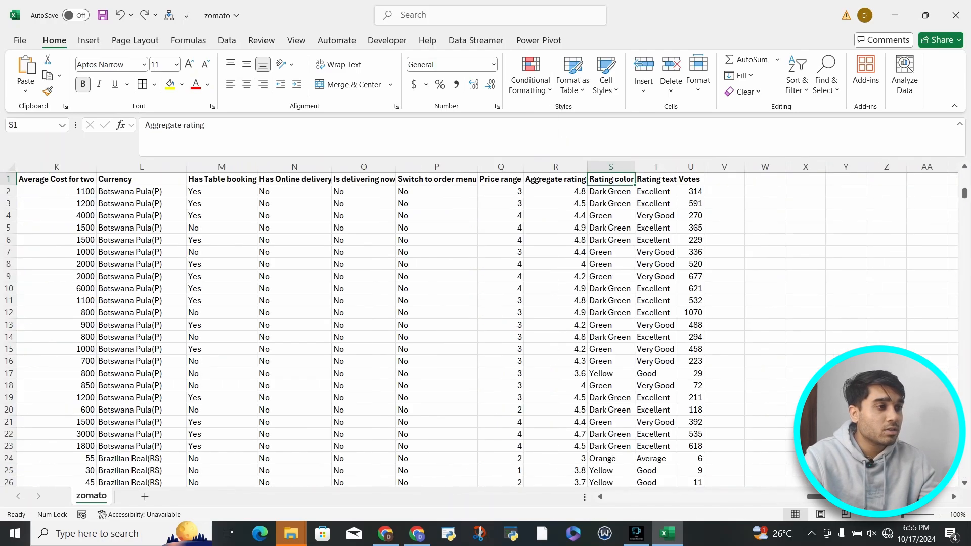
key("Down")
key("Right")
key("ctrl+shift+Down")
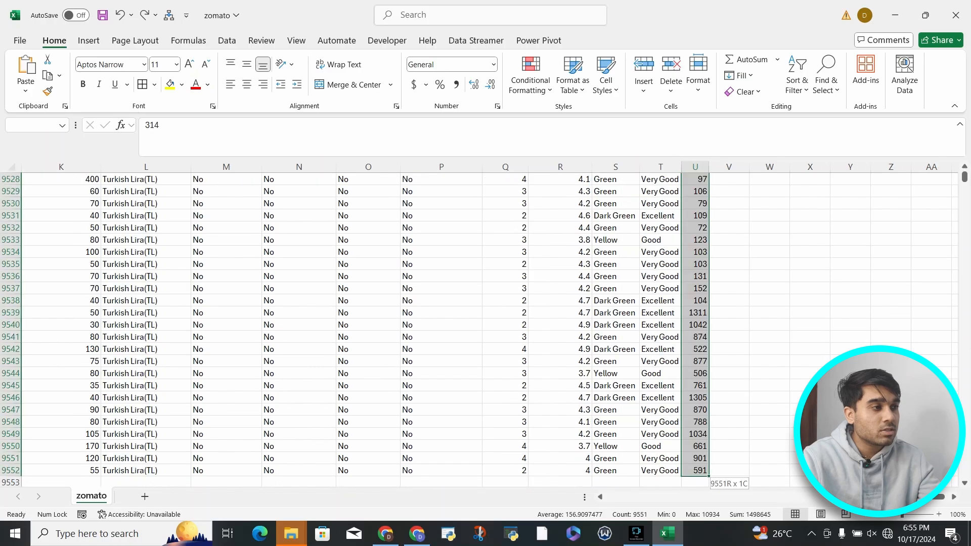
scroll(485, 328, "up", 20)
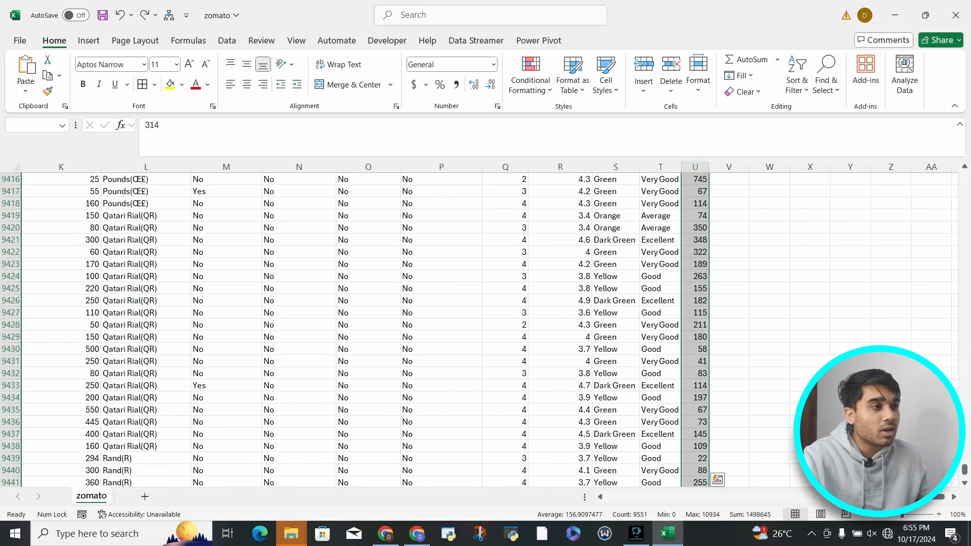
left_click(531, 75)
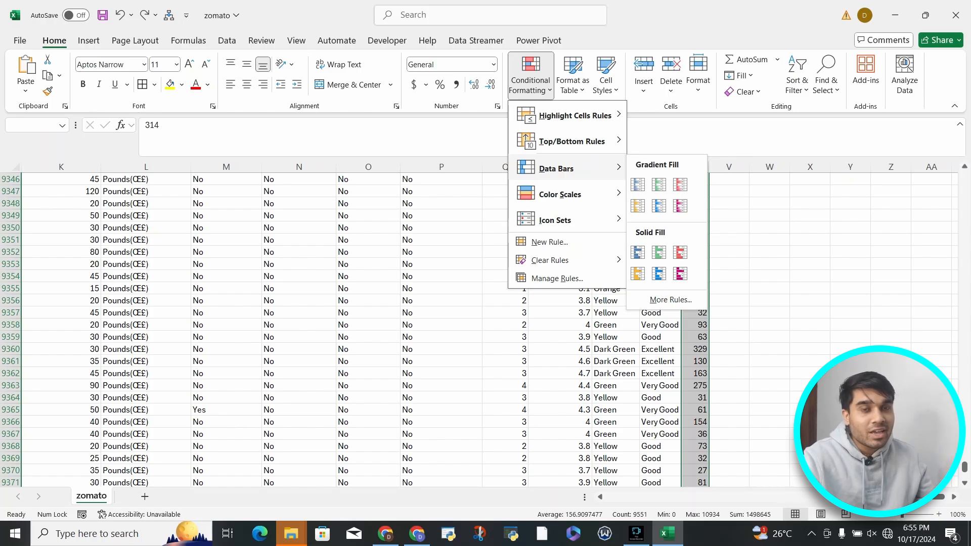
key("Escape")
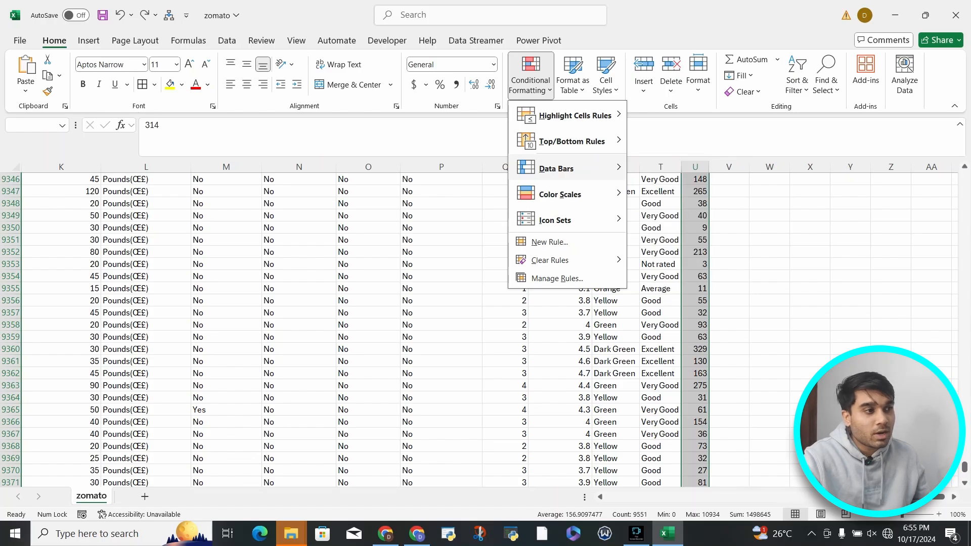
key("Escape")
Return to the first rows and widen the Votes column to about three times its width.
scroll(695, 228, "up", 19)
left_click(695, 228)
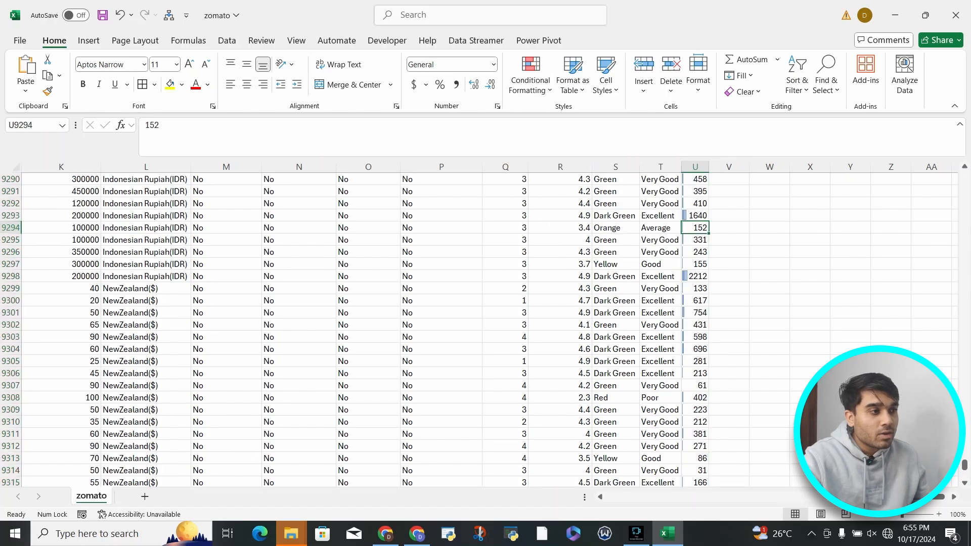
key("ctrl+Up")
key("Down")
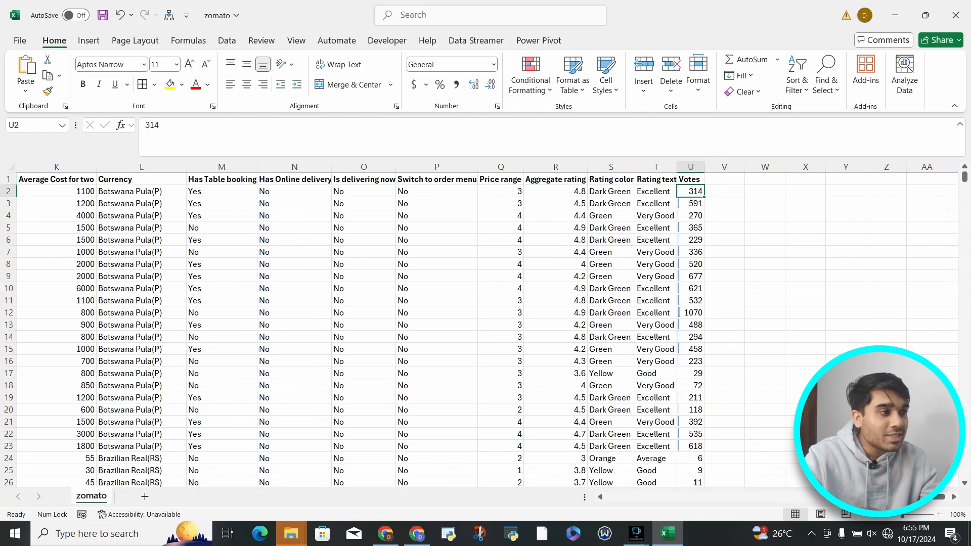
key("Right")
key("Down")
key("Left")
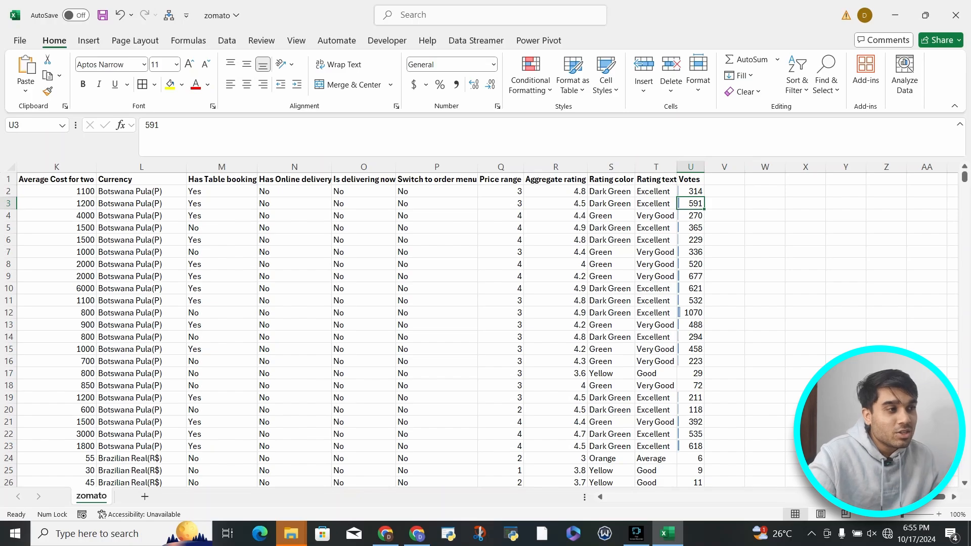
left_click_drag(704, 166, 776, 167)
left_click(726, 192)
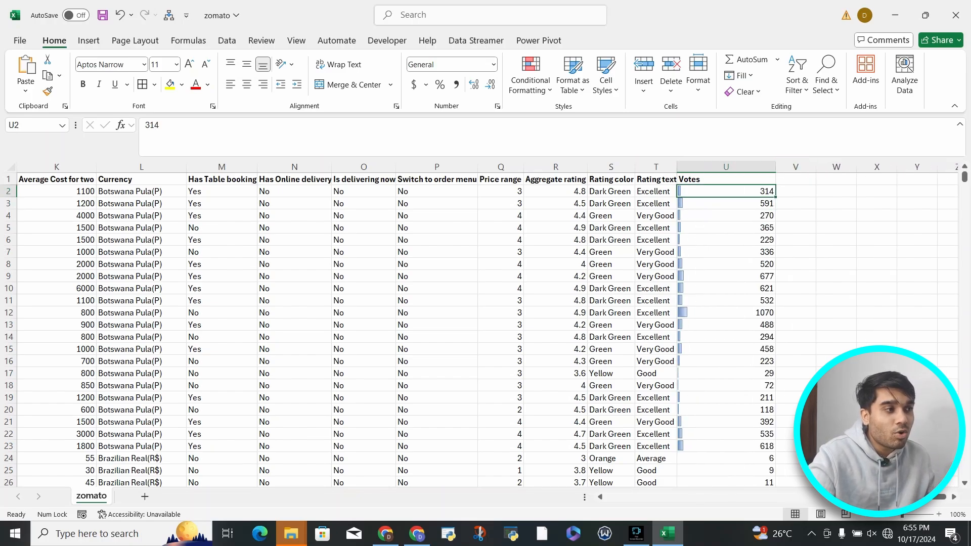
left_click(726, 313)
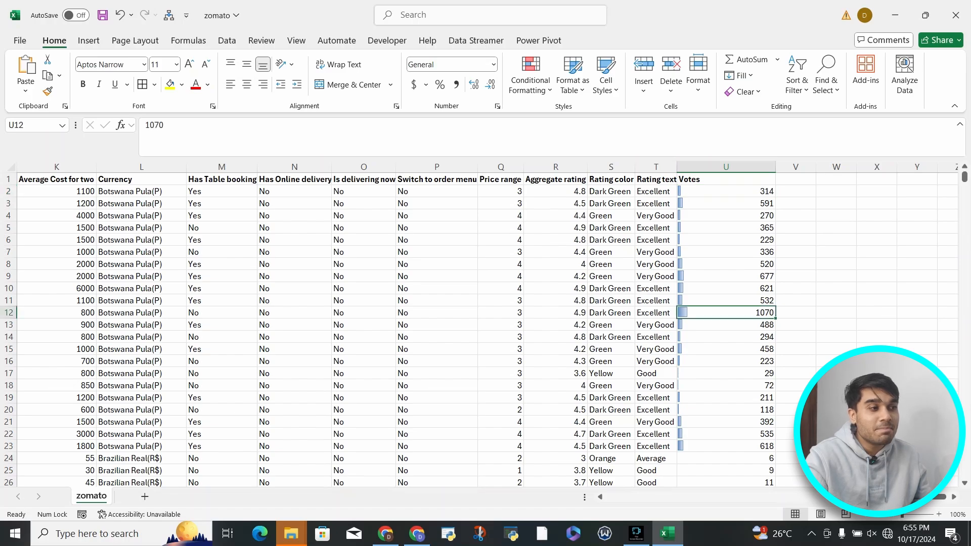
Add filters to the header row and sort the Votes column from largest to smallest.
left_click(726, 192)
left_click(726, 179)
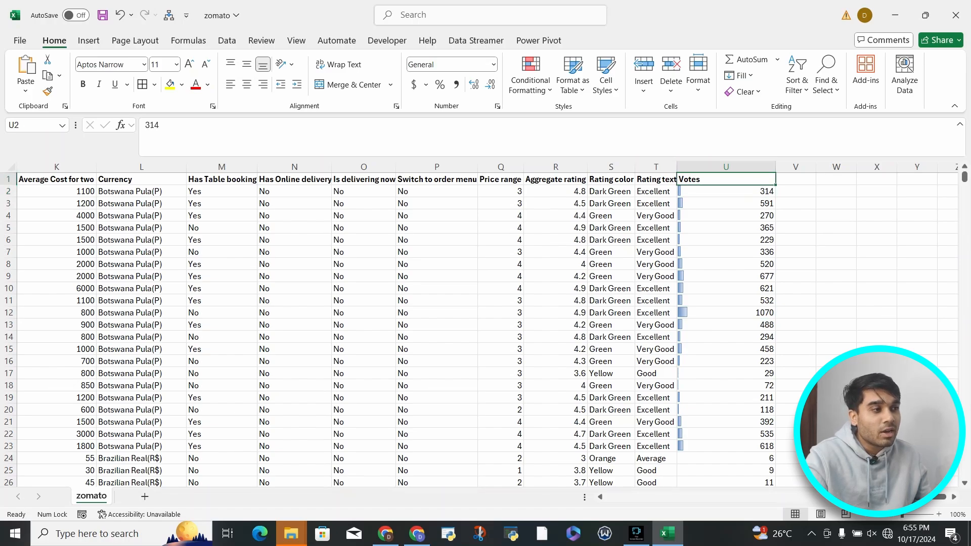
left_click(797, 81)
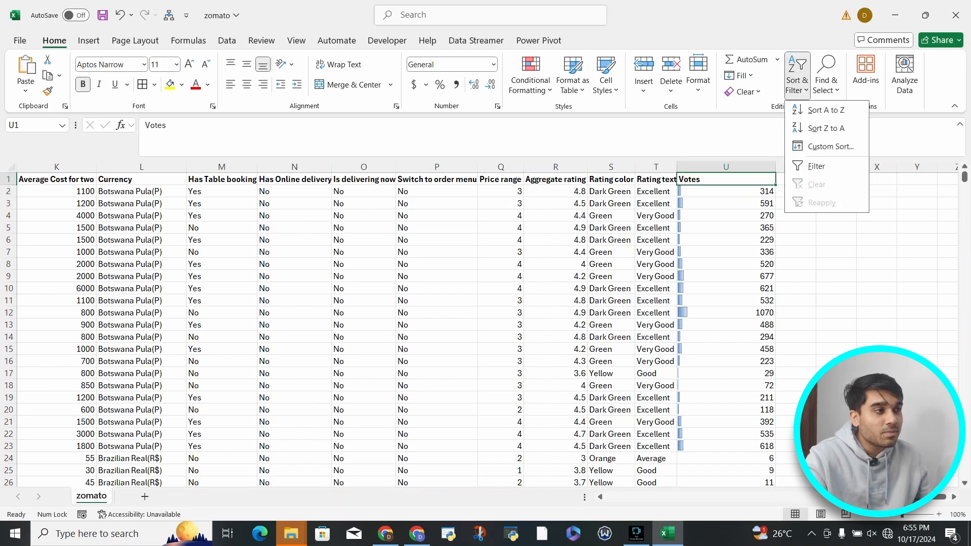
left_click(829, 163)
left_click(769, 179)
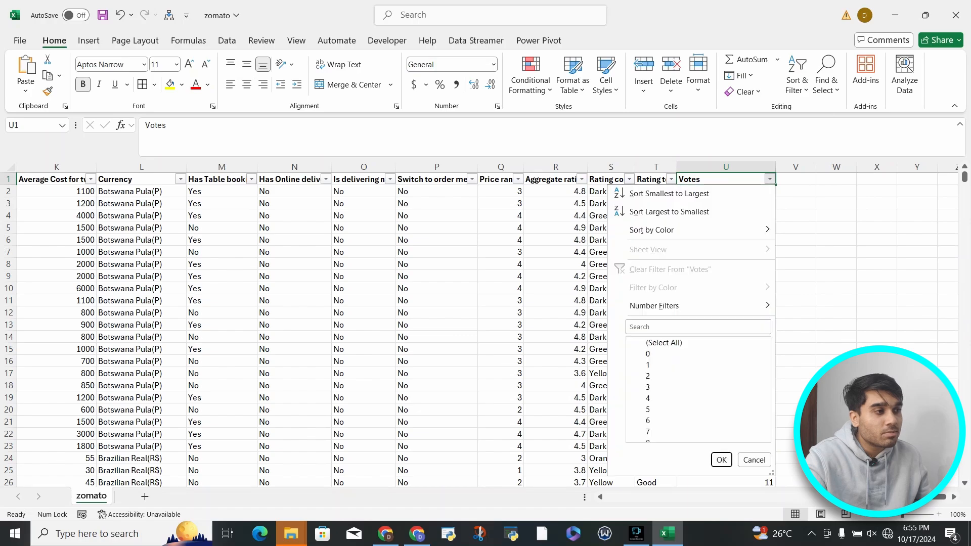
left_click(669, 212)
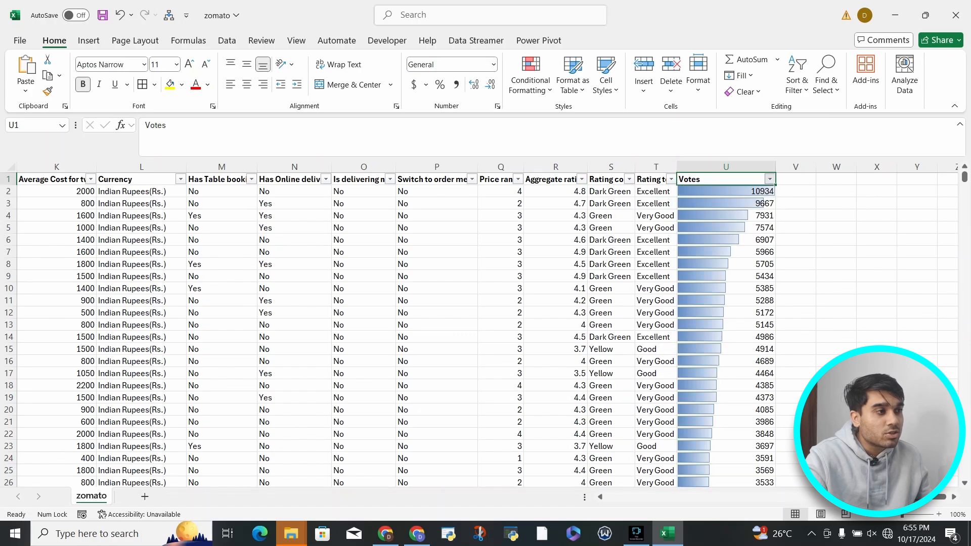
Compare the data bar lengths of the highest values in the sorted Votes column.
left_click_drag(726, 191, 729, 458)
scroll(729, 458, "down", 20)
scroll(764, 204, "up", 20)
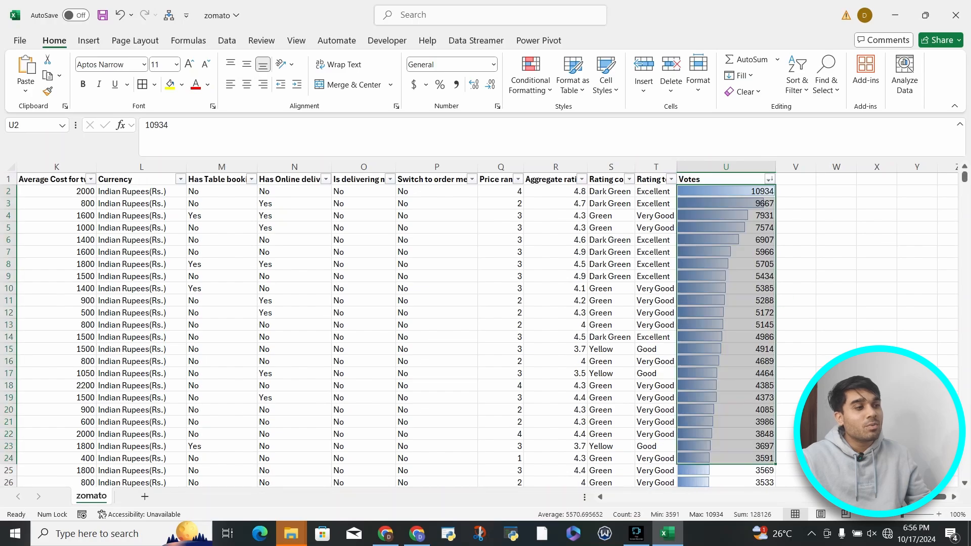
left_click(726, 191)
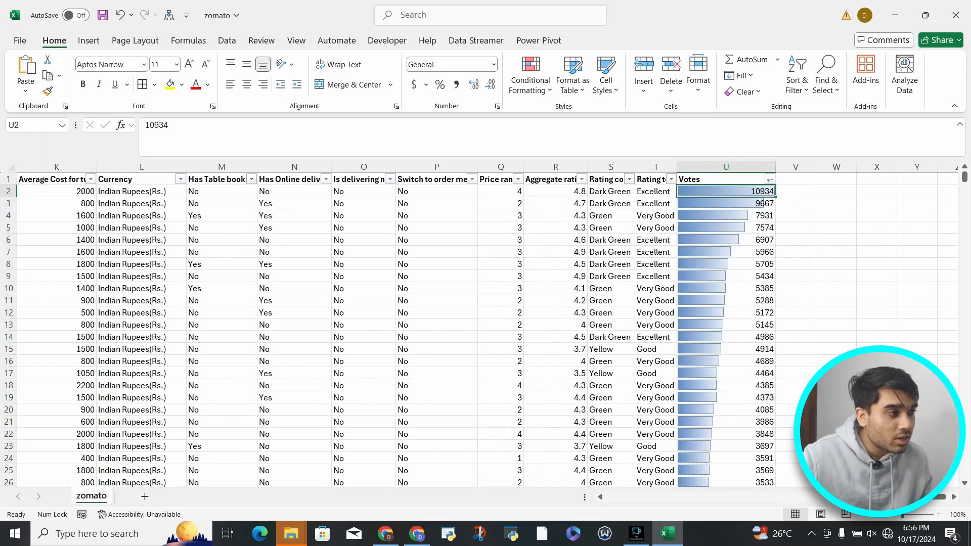
left_click(726, 203)
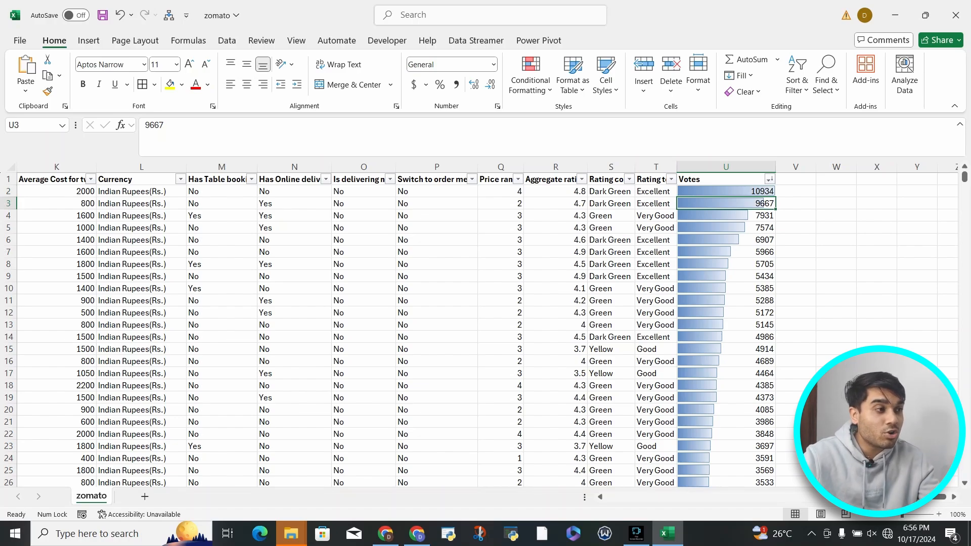
Try a Votes value of 9800 in U2 to test the data bars, and undo the change.
key("Up")
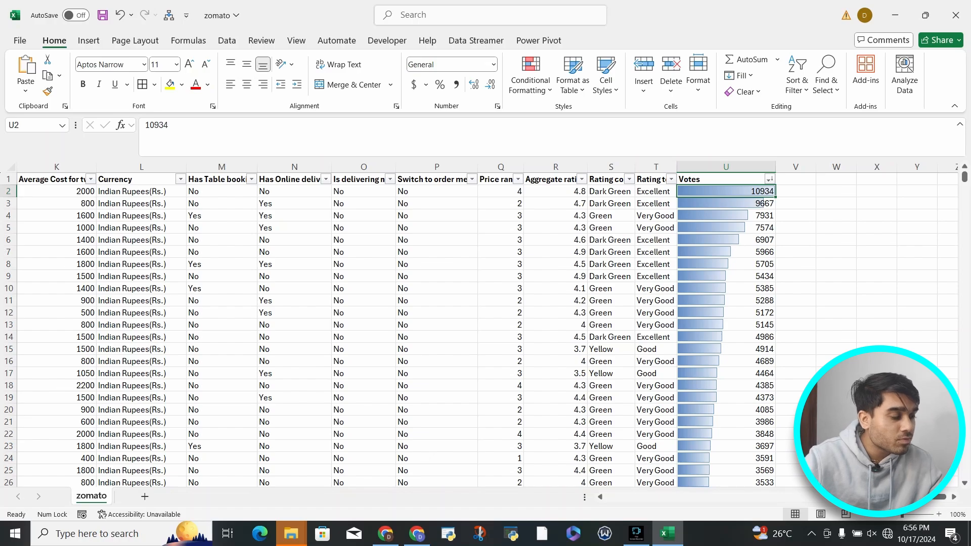
type("9800")
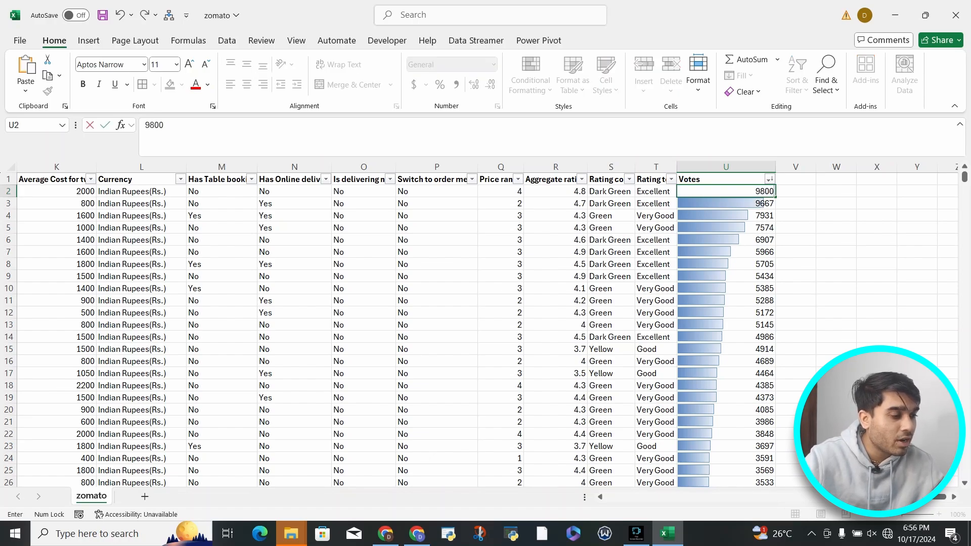
key("Return")
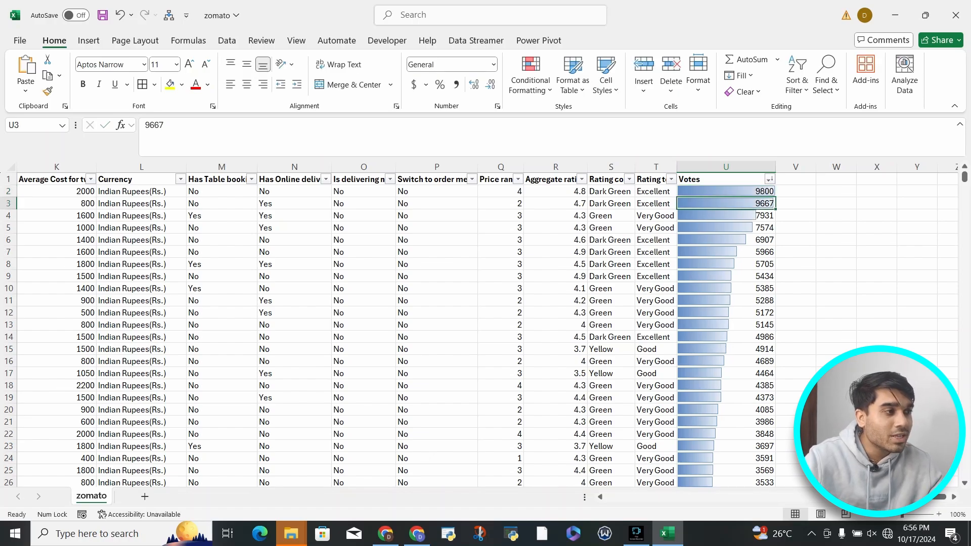
key("Down")
key("Up")
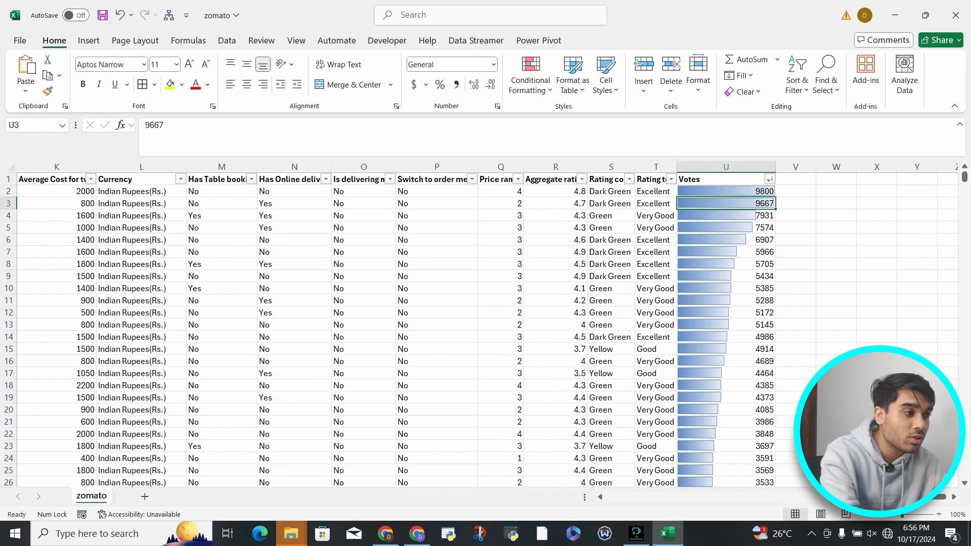
key("ctrl+z")
key("Down")
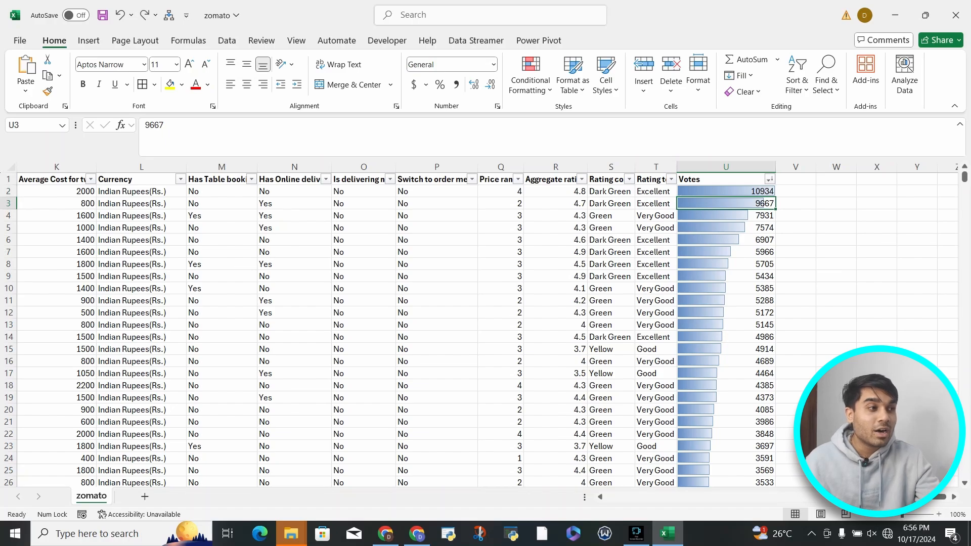
key("Up")
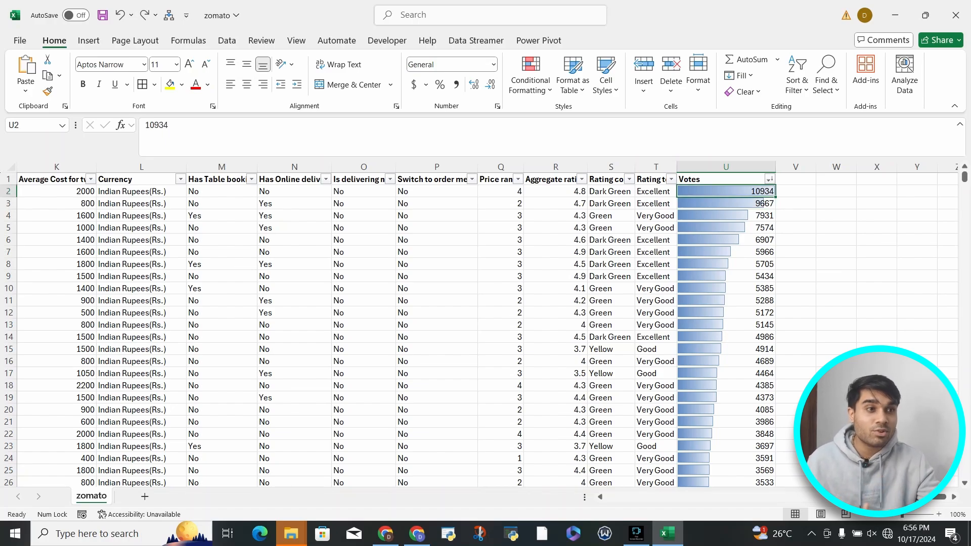
key("Down")
key("Up")
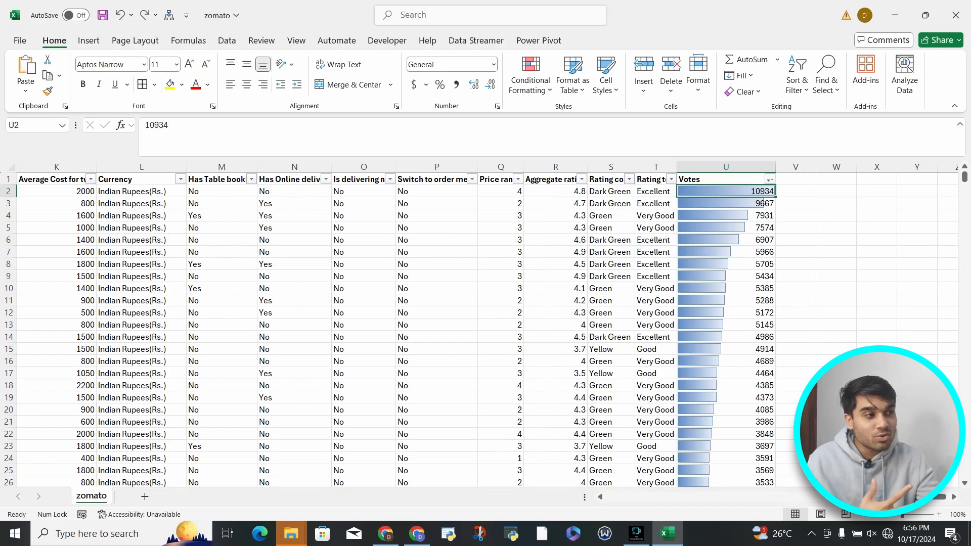
key("Up")
key("Down")
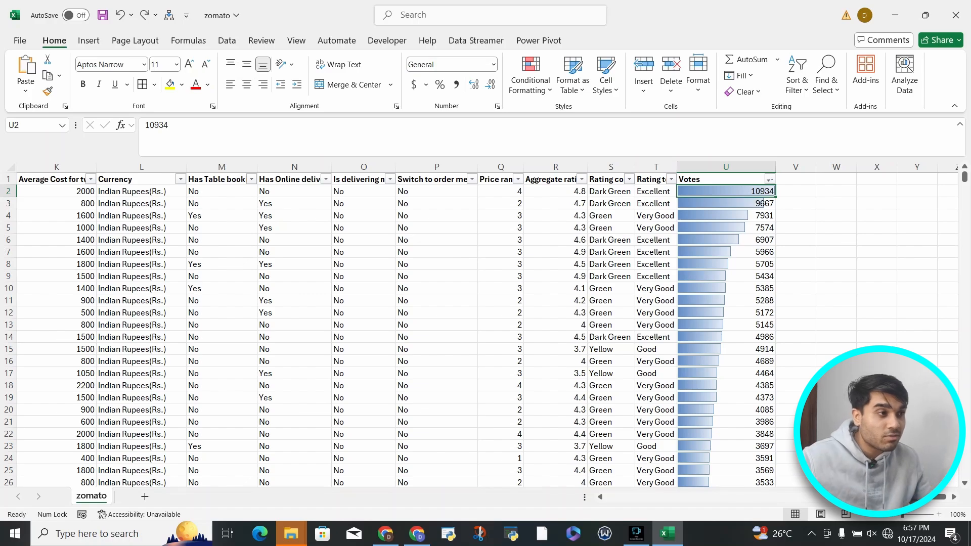
Review the conditional formatting categories and apply a Top 10 Items rule with Light Red Fill with Dark Red Text to U2.
left_click(531, 84)
mouse_move(575, 116)
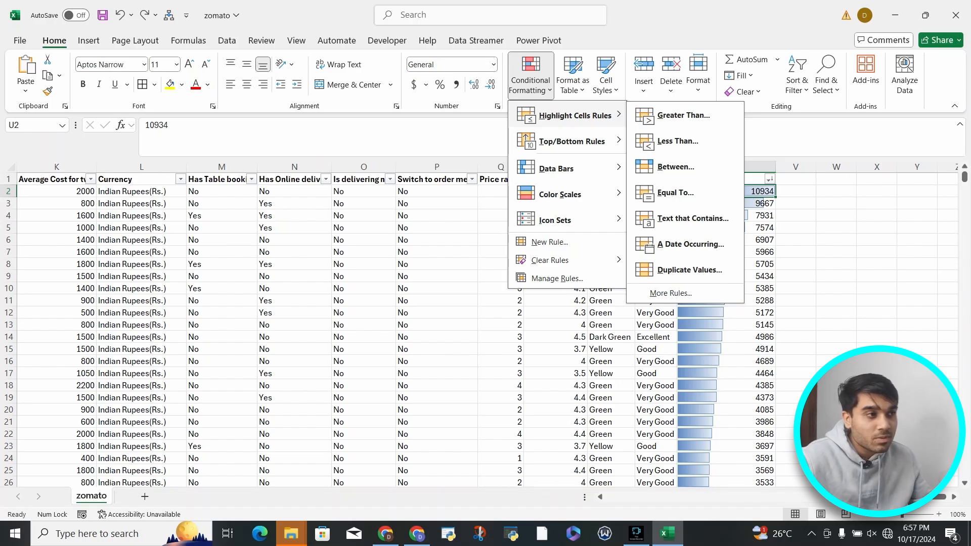
mouse_move(556, 168)
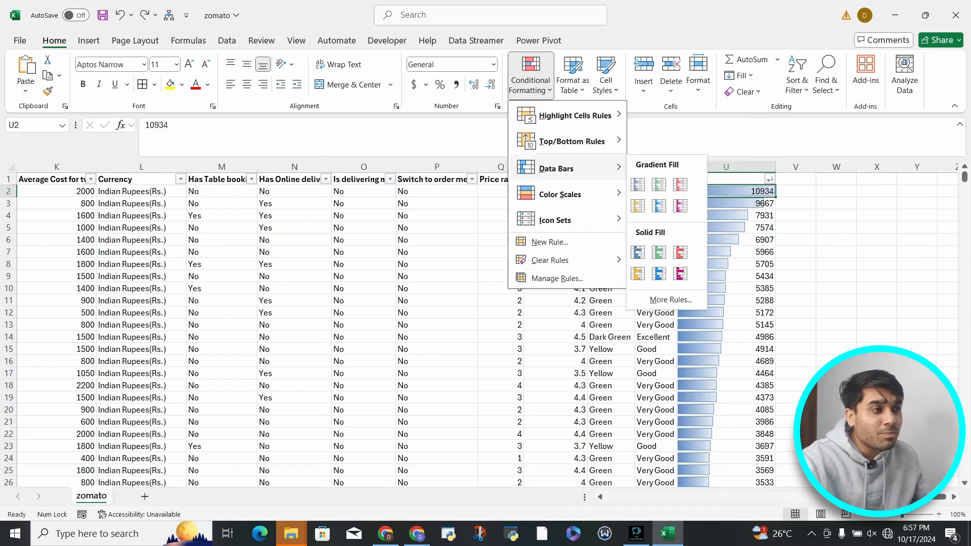
mouse_move(556, 194)
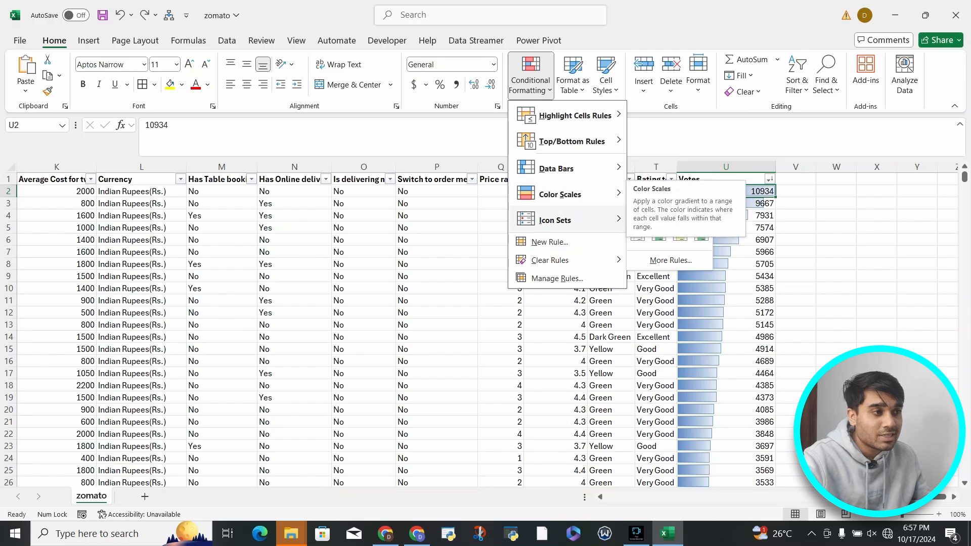
mouse_move(556, 220)
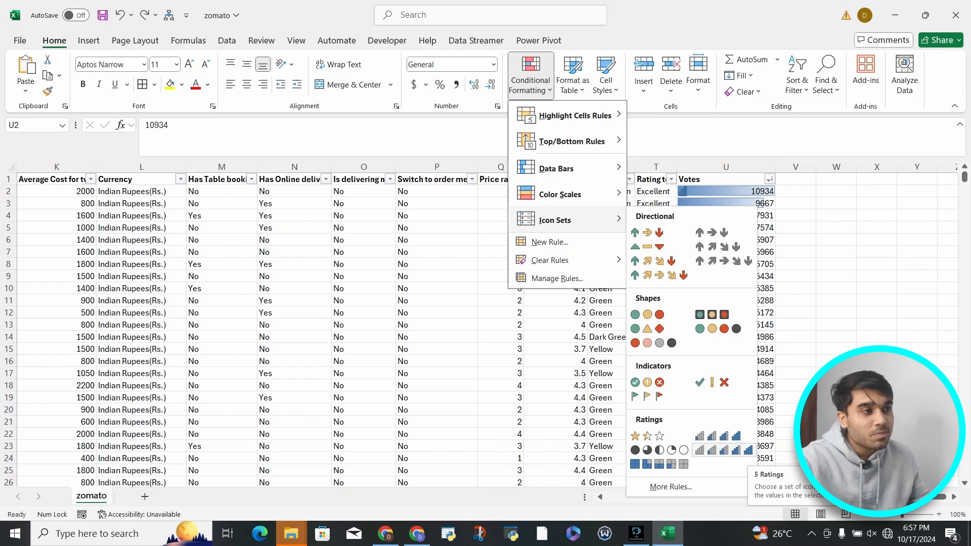
mouse_move(571, 141)
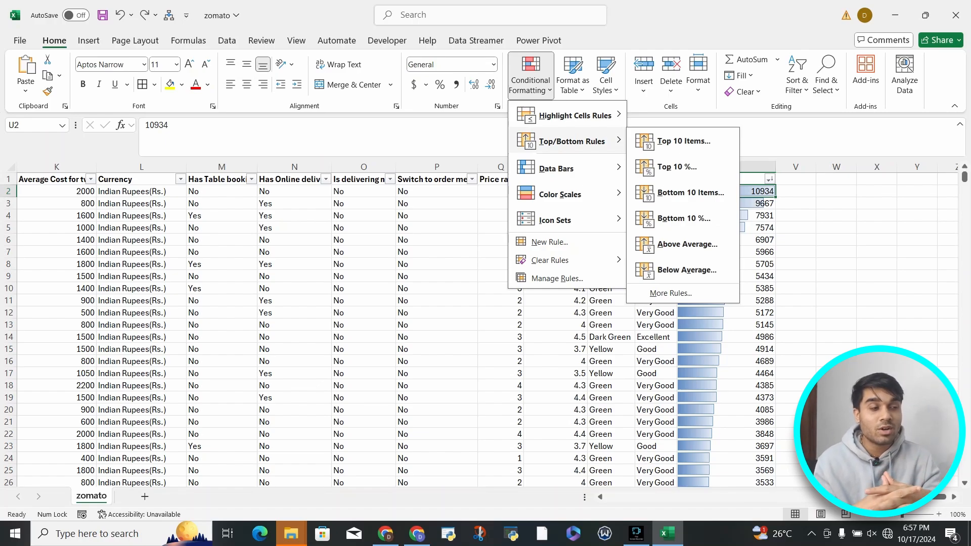
left_click(684, 141)
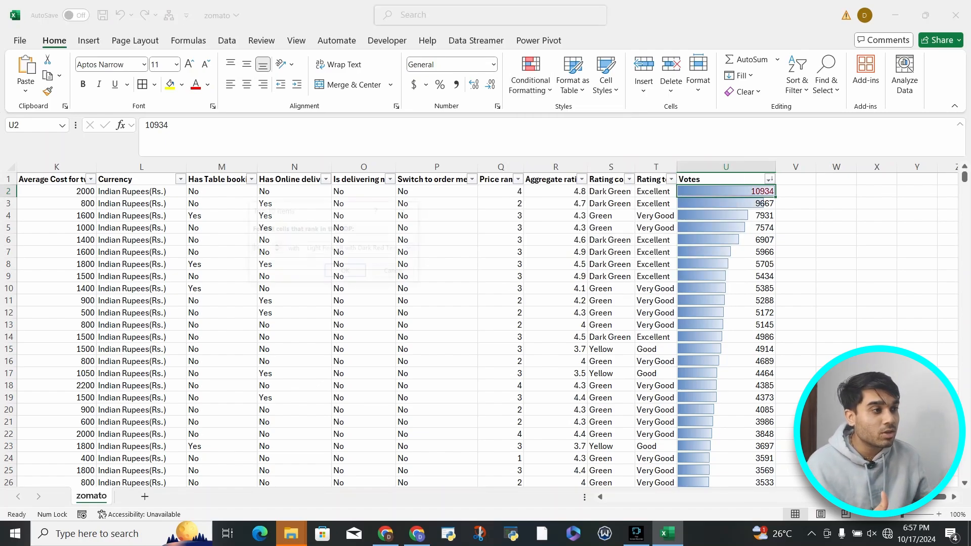
left_click(346, 272)
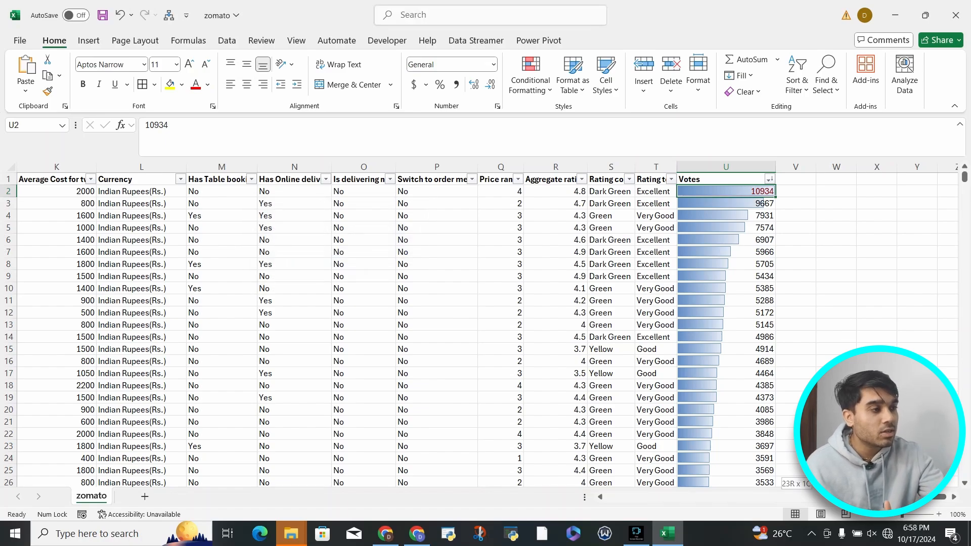
Apply a Top 10 Items rule with Light Red Fill with Dark Red Text to all Votes values from U2 down.
key("ctrl+shift+Down")
left_click(530, 76)
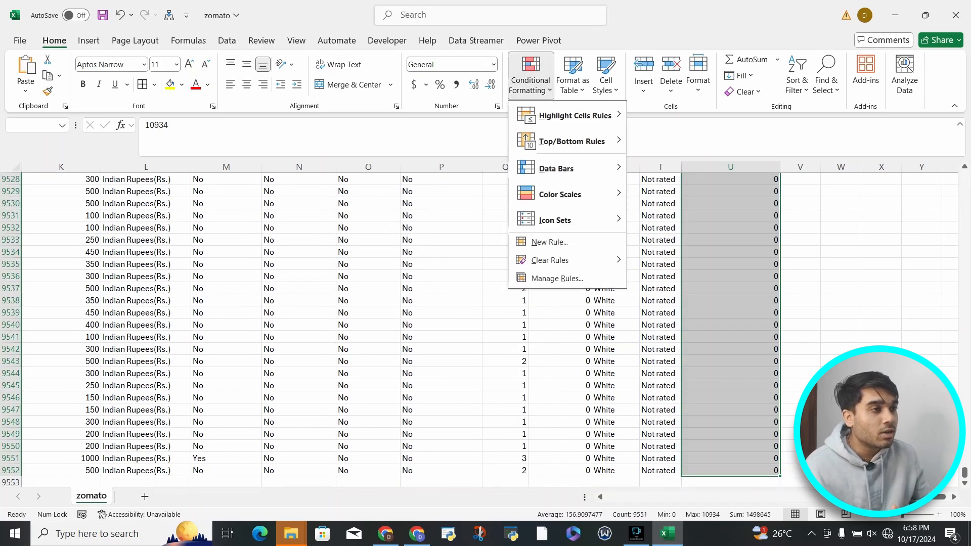
left_click(684, 141)
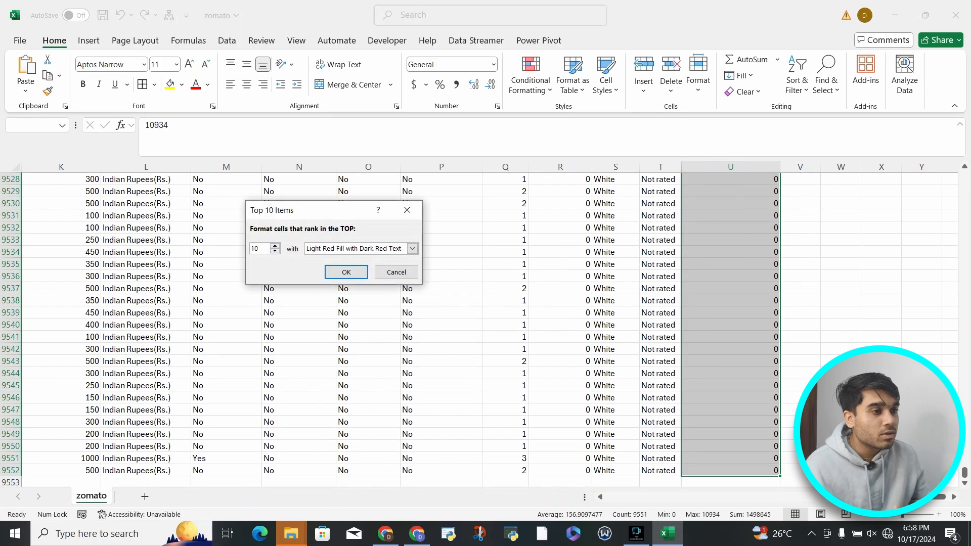
left_click(345, 271)
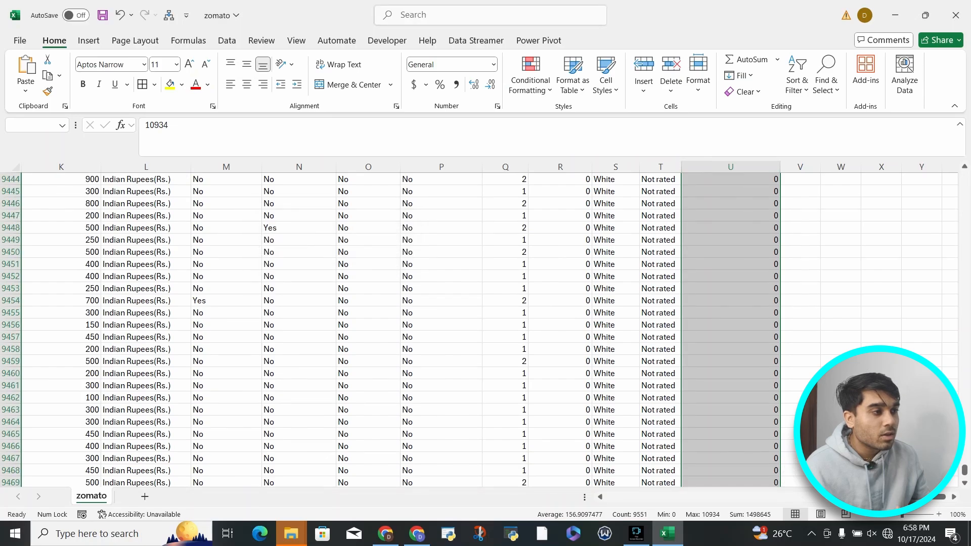
key("ctrl+Up")
key("Down")
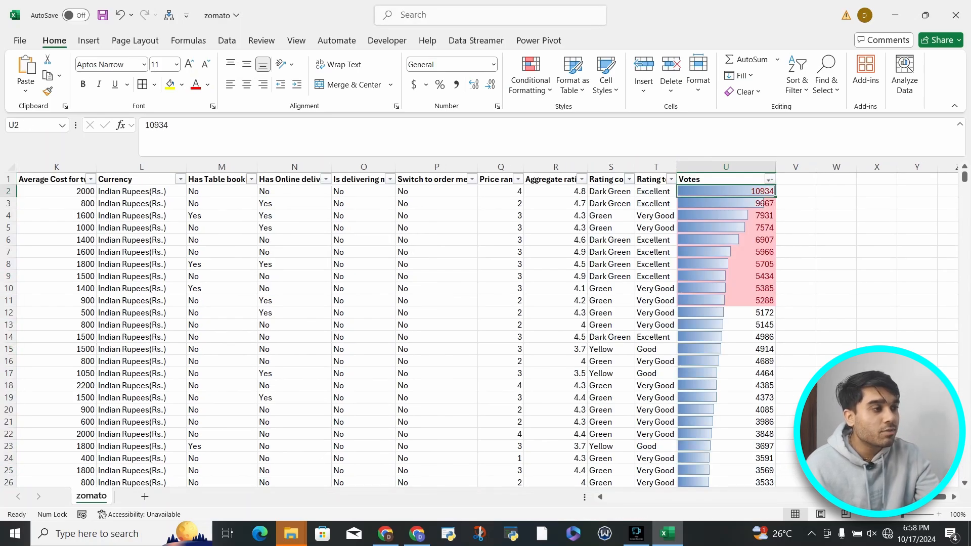
Select the highlighted Votes values from U2 to U11 to check how many cells the Top 10 rule marks.
key("shift+Down")
key("shift+Down")
key("shift+Down")
key("shift+Down")
key("shift+Down")
key("shift+Down")
key("shift+Down")
key("shift+Down")
key("shift+Down")
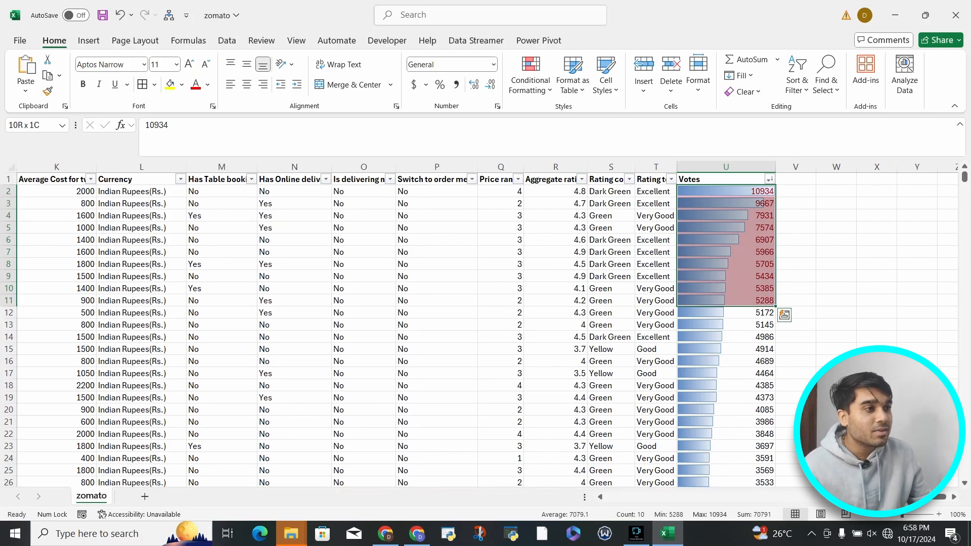
Review the preset and custom format options of the Top 10 Items rule, and close it without applying anything.
left_click(531, 76)
mouse_move(571, 141)
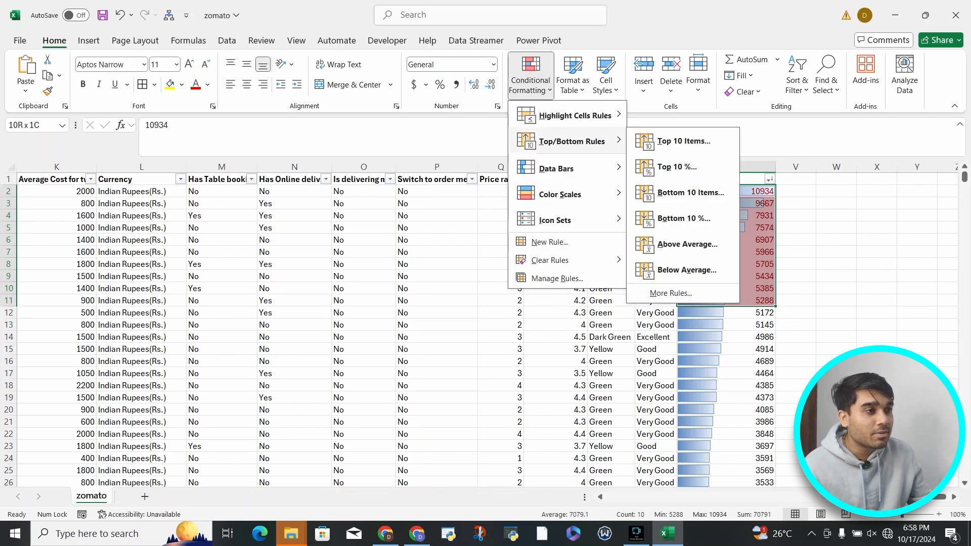
left_click(683, 141)
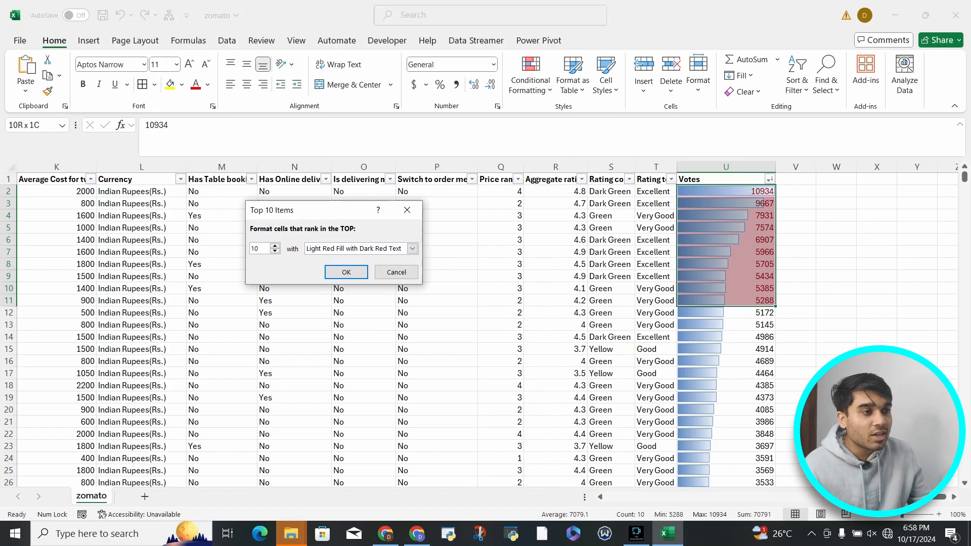
left_click(413, 248)
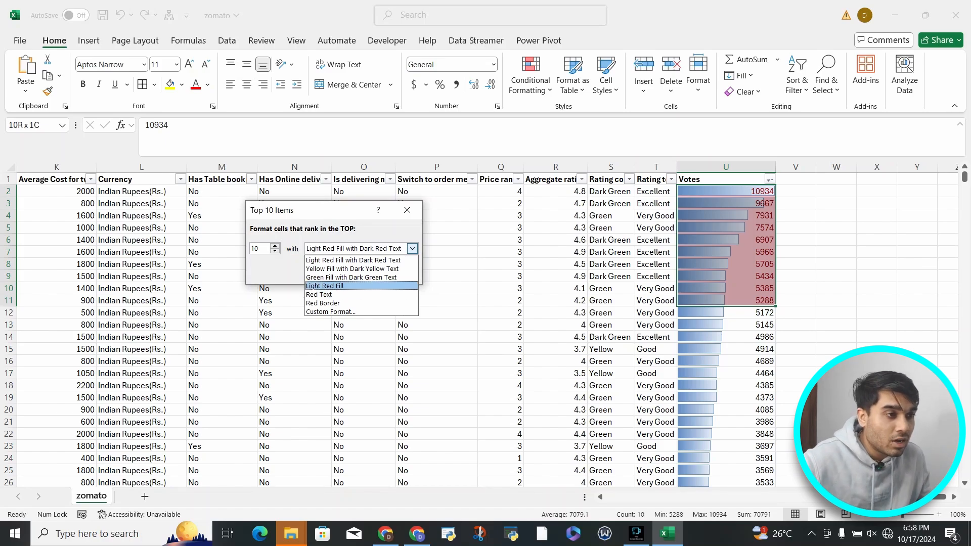
left_click(326, 312)
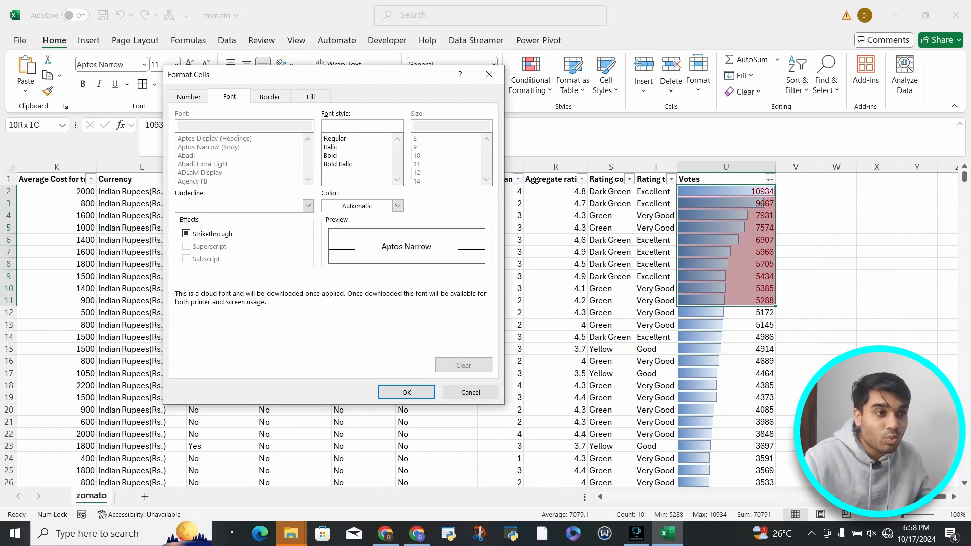
left_click(310, 97)
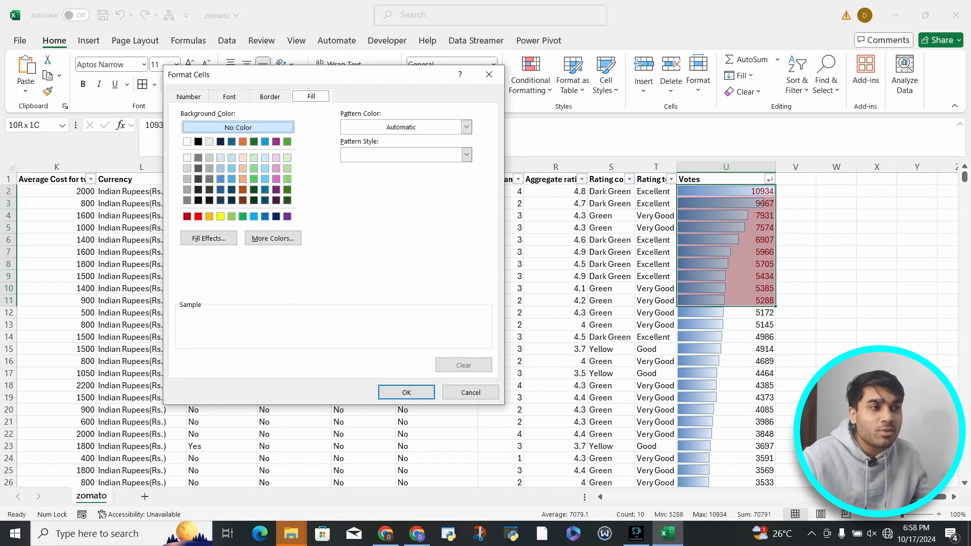
key("Left")
key("Left")
key("Left")
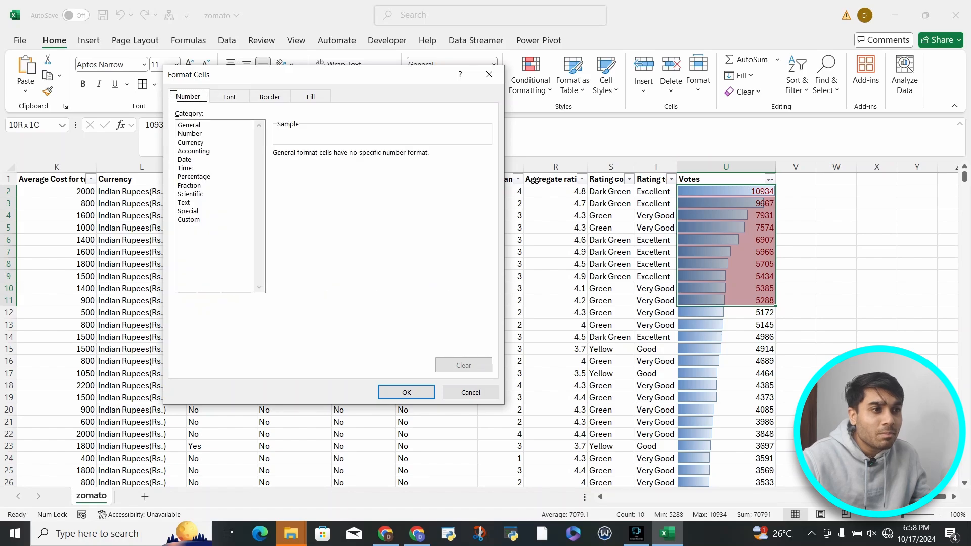
key("Escape")
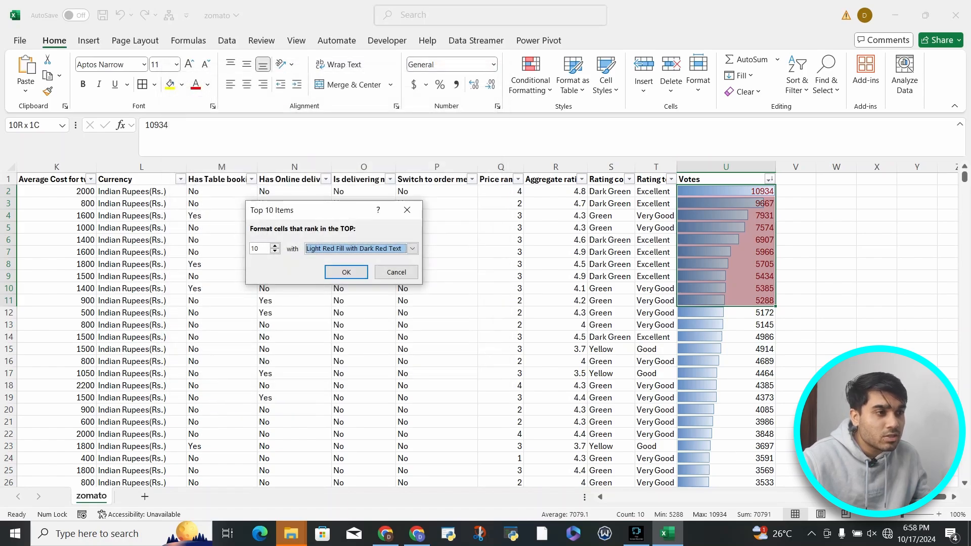
left_click(408, 210)
Undo both Top 10 Items rules in the Votes column.
left_click(555, 203)
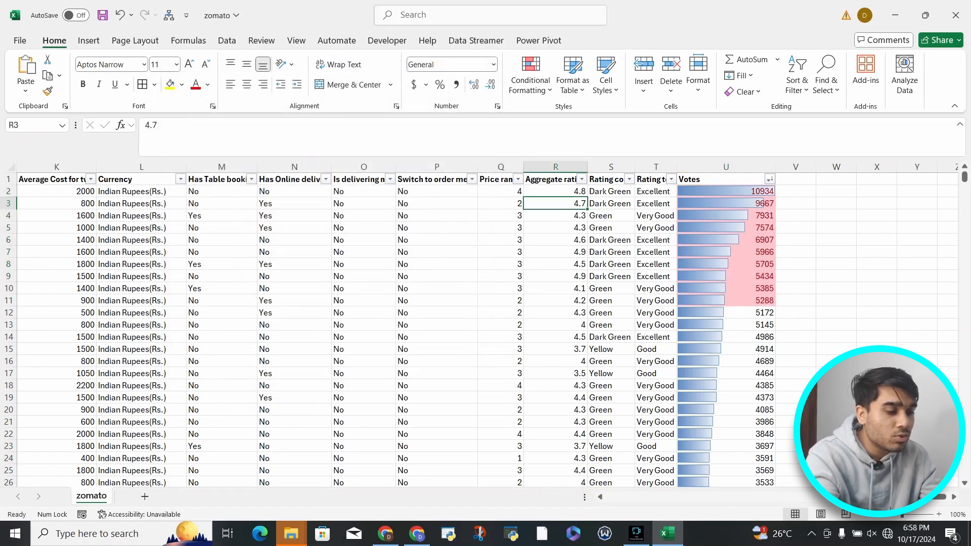
key("ctrl+z")
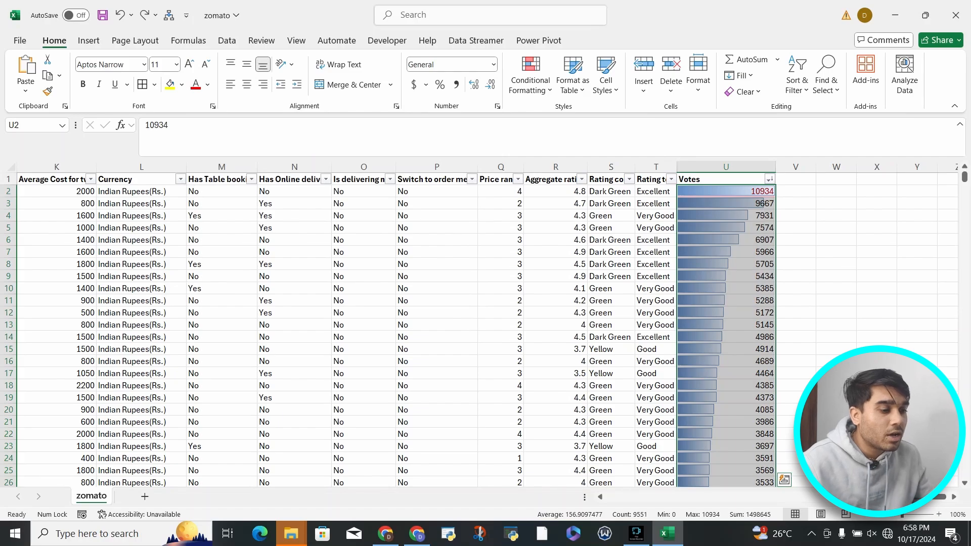
key("ctrl+z")
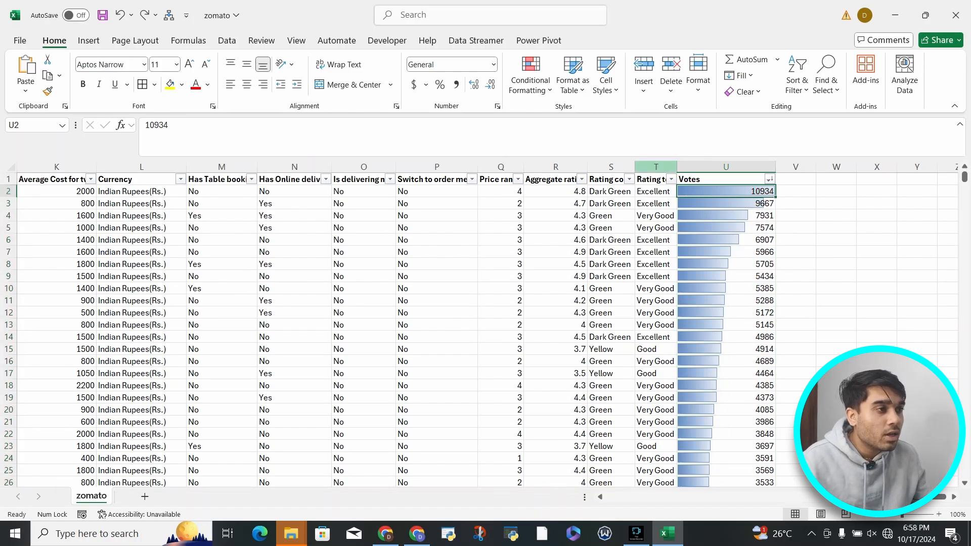
Apply a Below Average rule with Light Red Fill with Dark Red Text to U2, and check the Votes column.
left_click(531, 76)
mouse_move(572, 141)
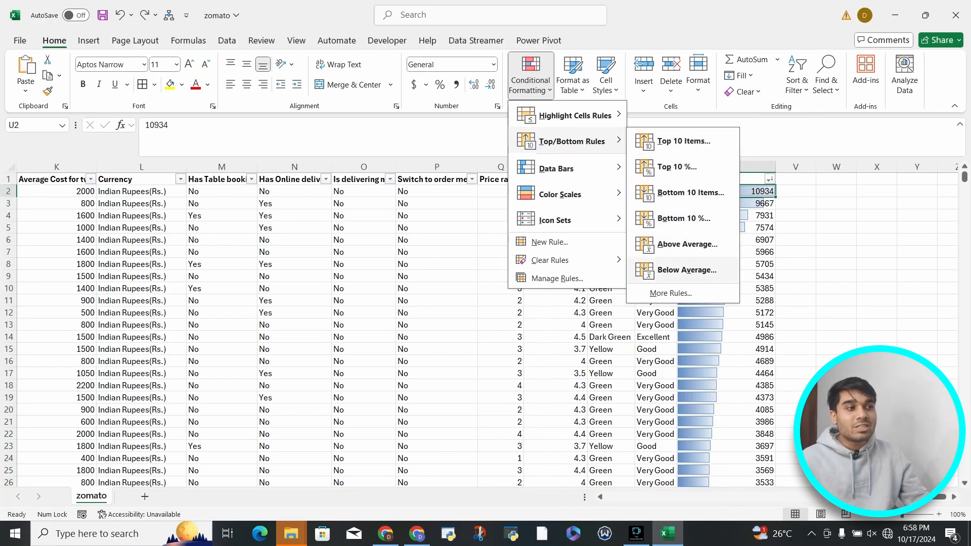
left_click(687, 270)
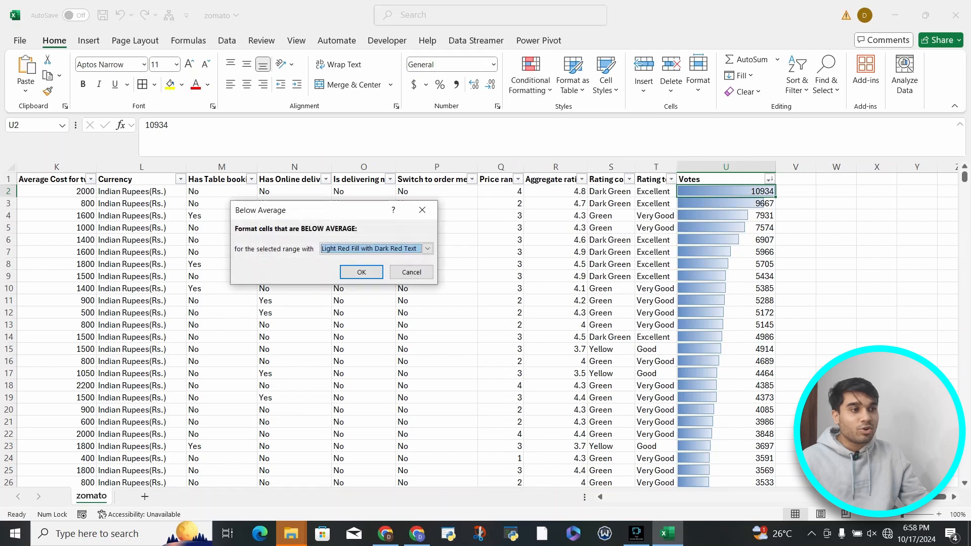
left_click(361, 272)
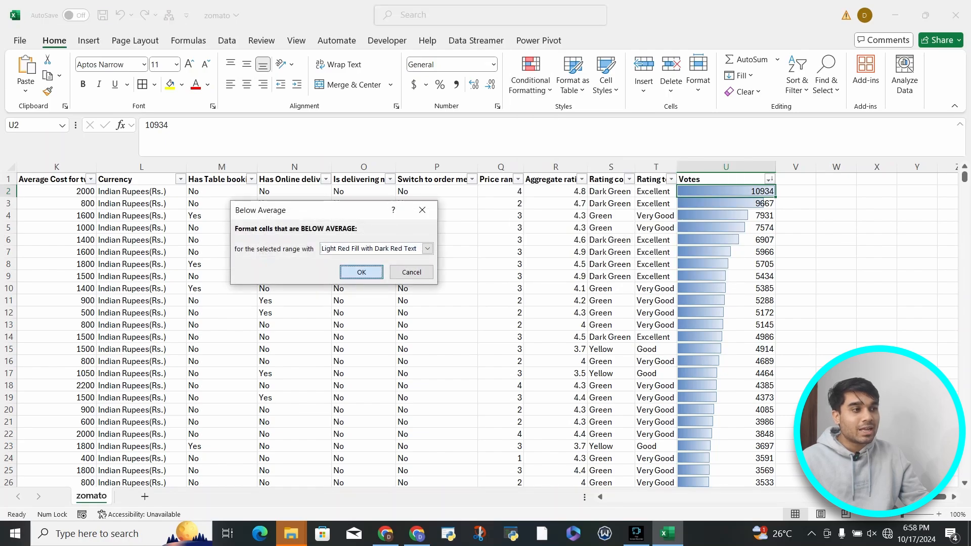
left_click(726, 240)
key("ctrl+Down")
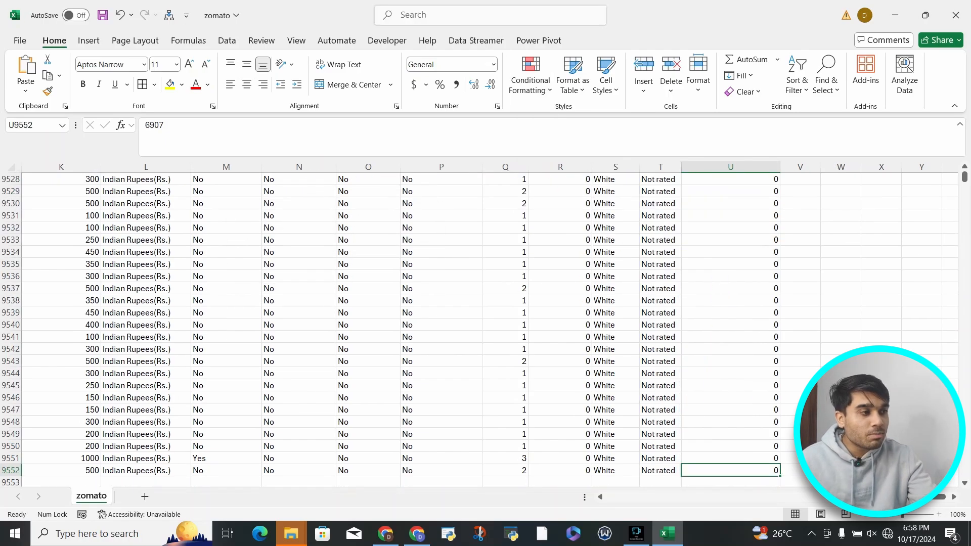
key("ctrl+Up")
key("Down")
scroll(486, 329, "down", 20)
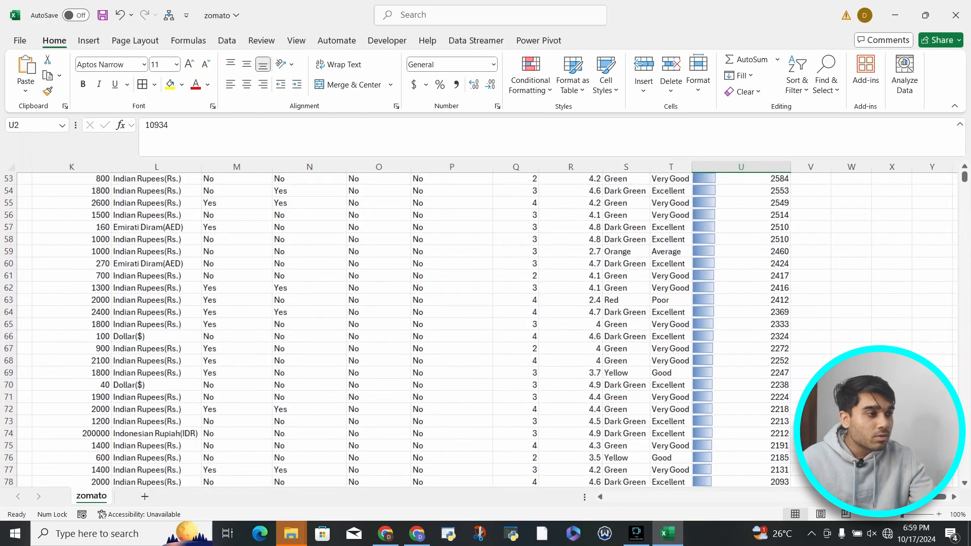
scroll(485, 329, "up", 20)
scroll(485, 329, "up", 13)
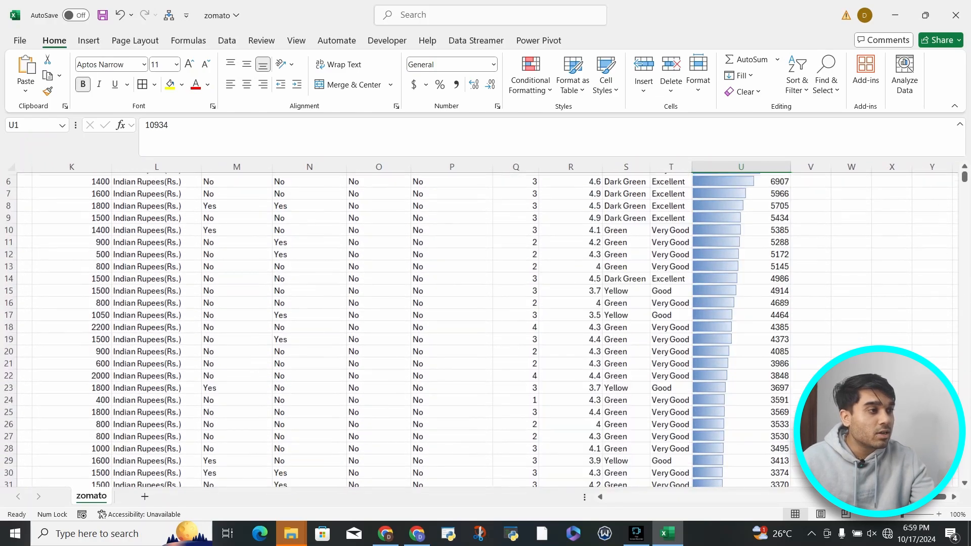
Apply an Above Average rule with Green Fill with Dark Green Text to all Votes values, and review the highlighted cells.
key("ctrl+shift+Down")
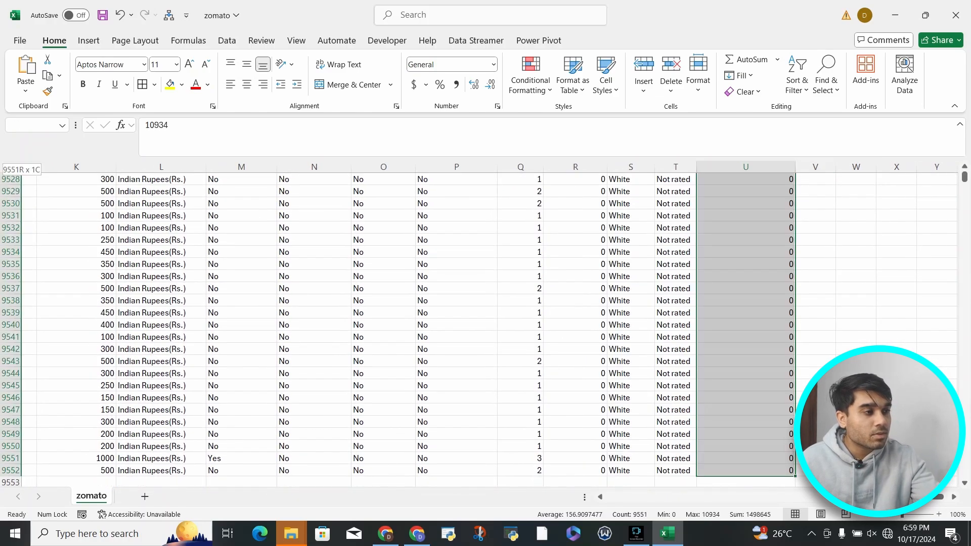
left_click(530, 76)
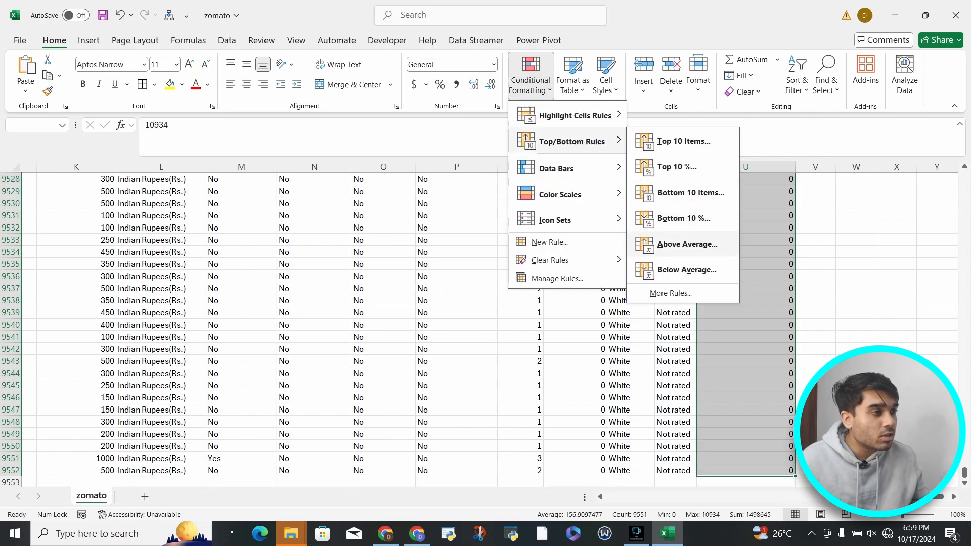
left_click(687, 244)
left_click(427, 249)
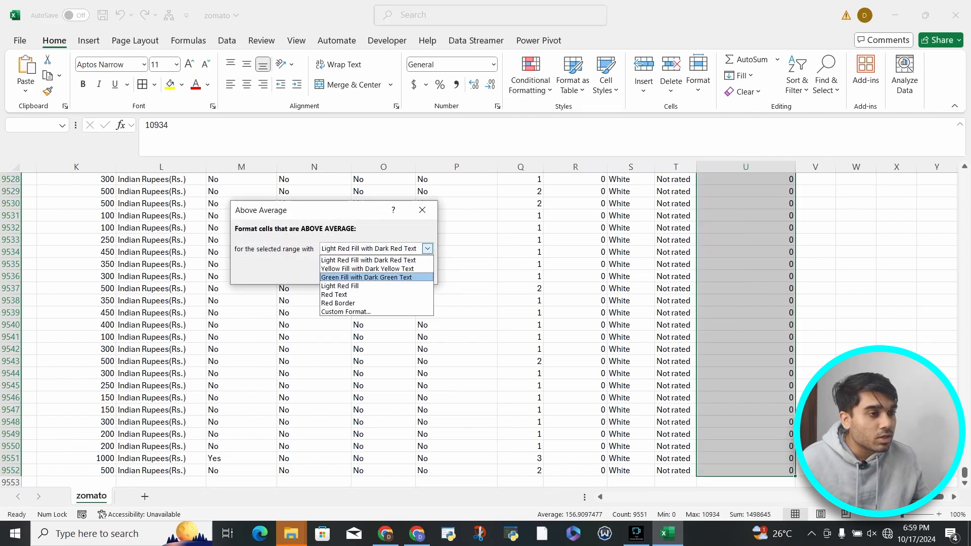
left_click(375, 277)
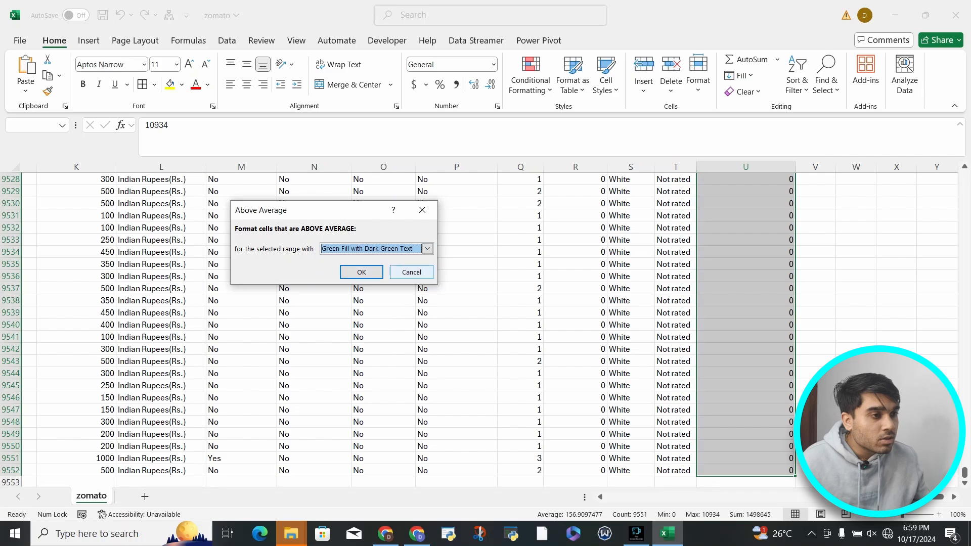
left_click(361, 272)
left_click(746, 240)
key("ctrl+Up")
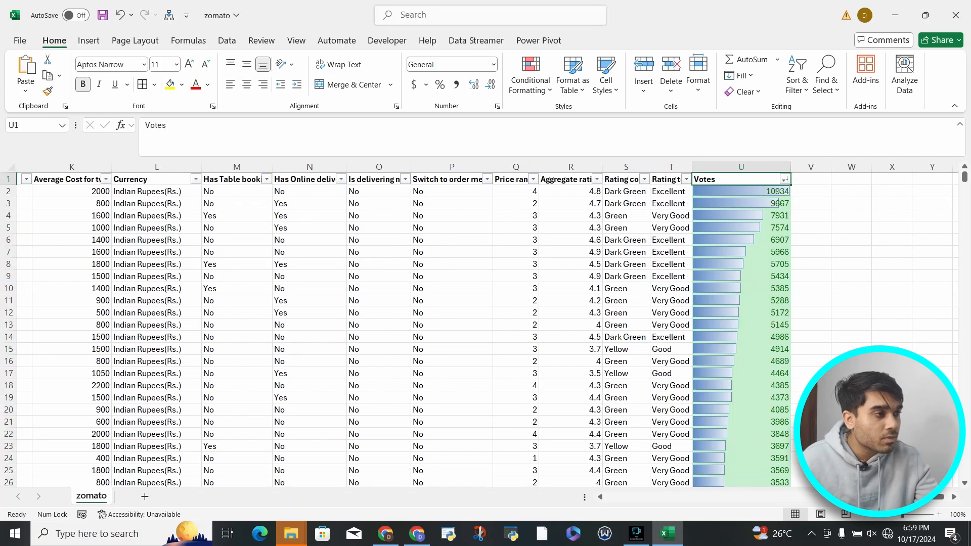
key("Down")
key("Down")
scroll(486, 329, "down", 20)
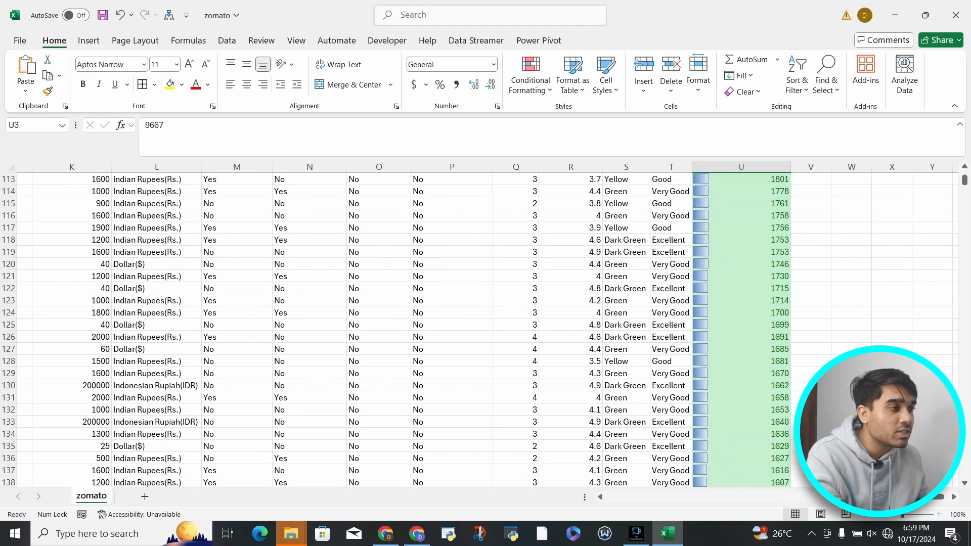
scroll(485, 329, "up", 20)
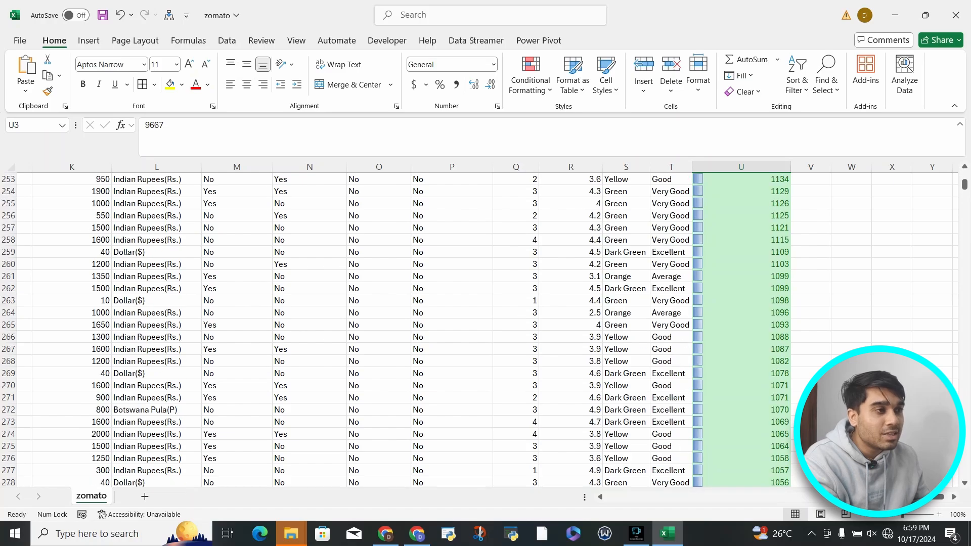
Try a new rule formatting the Bottom 1100 ranked values, clear the rank, and cancel the rule.
left_click(530, 76)
mouse_move(571, 141)
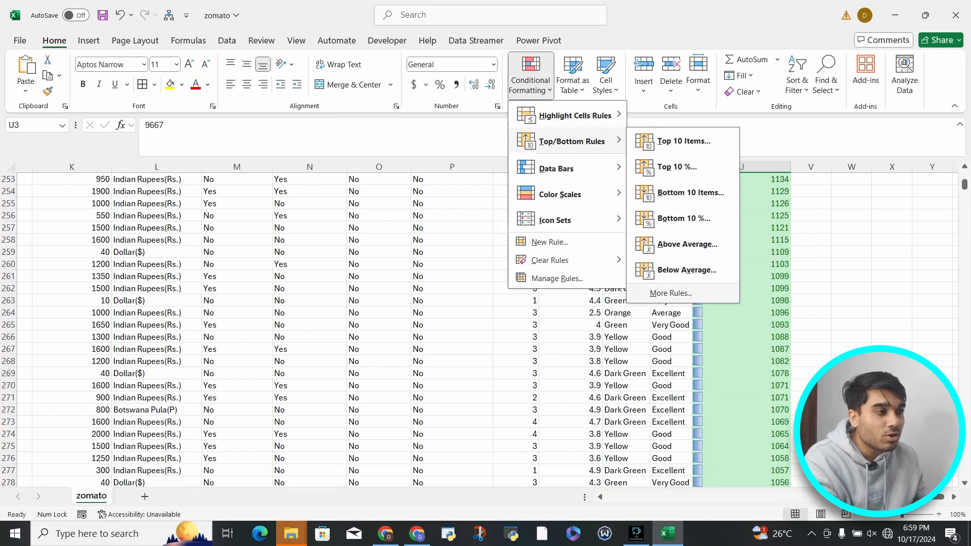
left_click(671, 293)
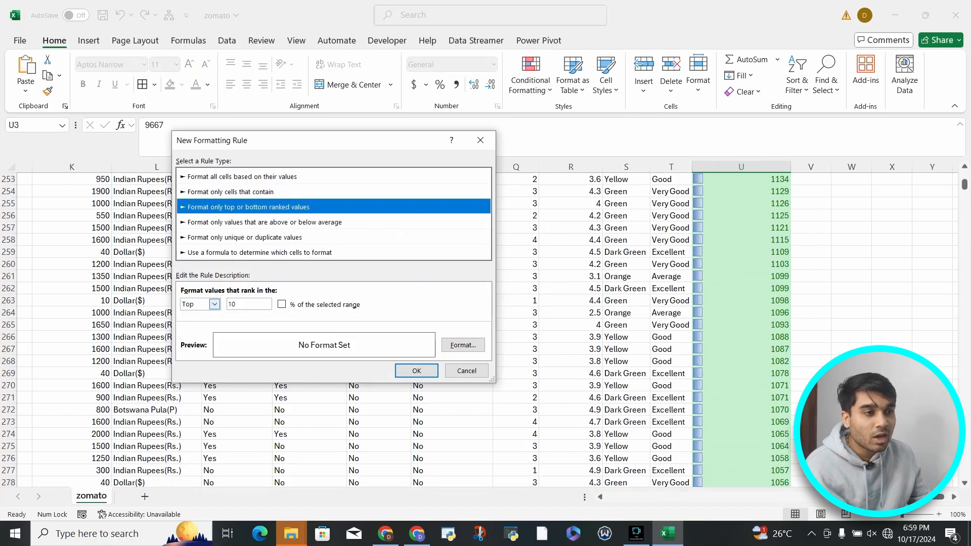
left_click(214, 304)
left_click(194, 324)
left_click(244, 305)
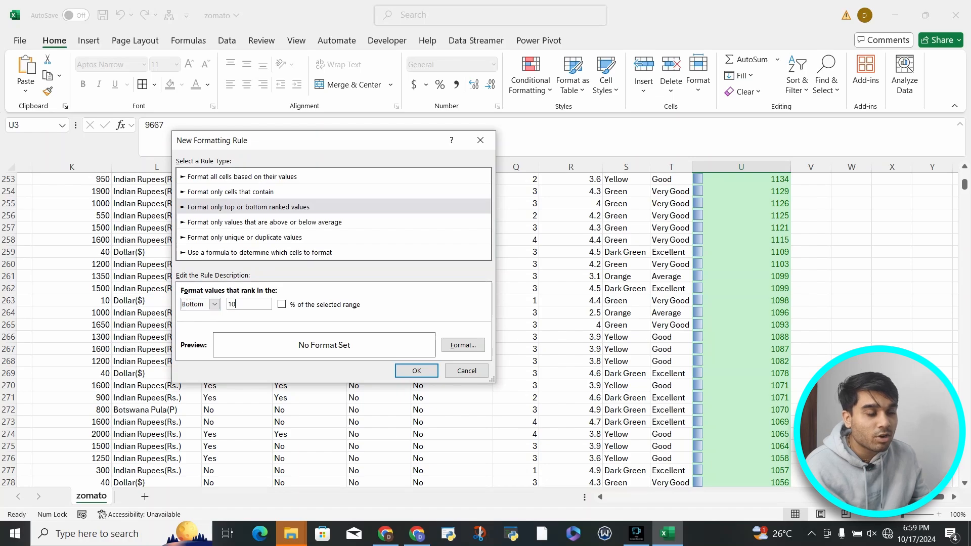
type("00")
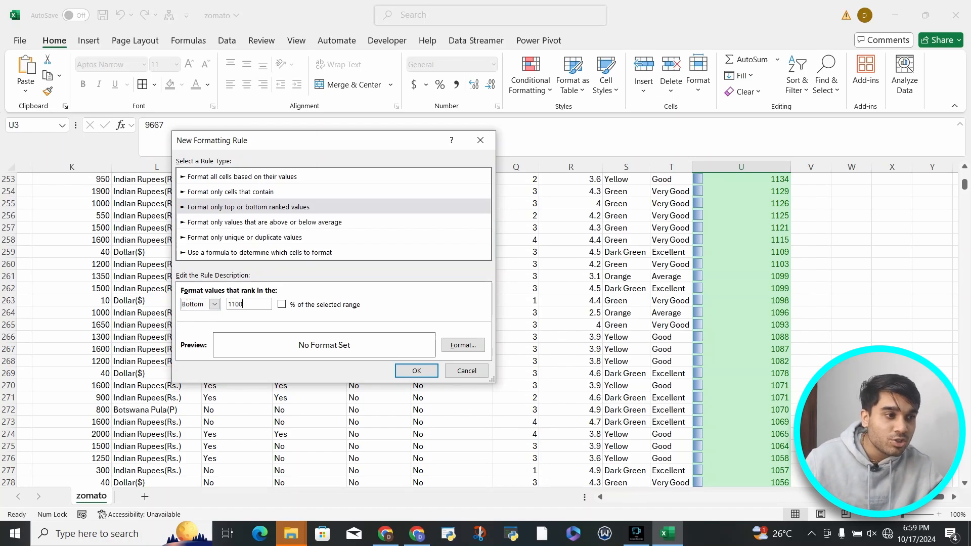
key("BackSpace")
key("BackSpace")
key("BackSpace")
key("BackSpace")
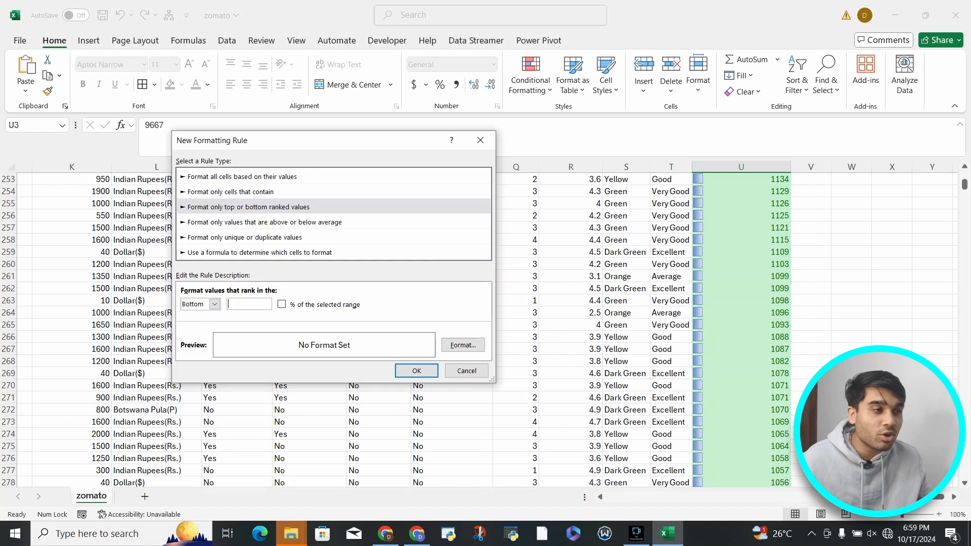
left_click(467, 371)
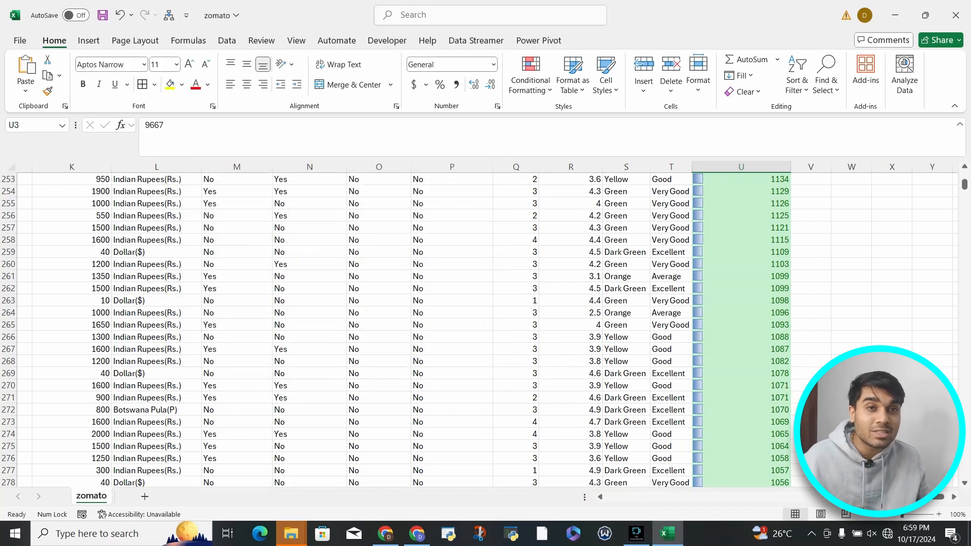
scroll(742, 227, "up", 20)
left_click(741, 227)
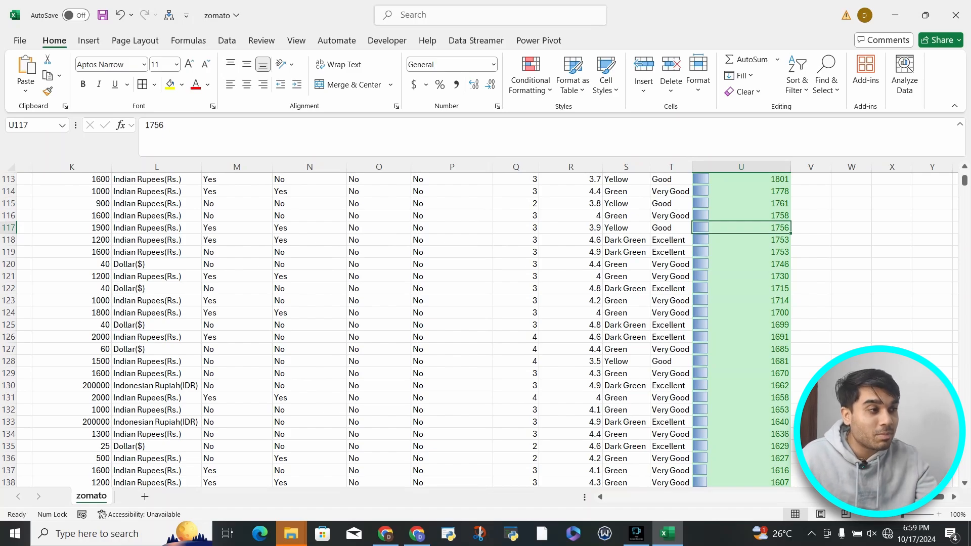
Apply a Duplicate Values rule to the Votes header cell U1, and check the Votes column.
key("ctrl+Up")
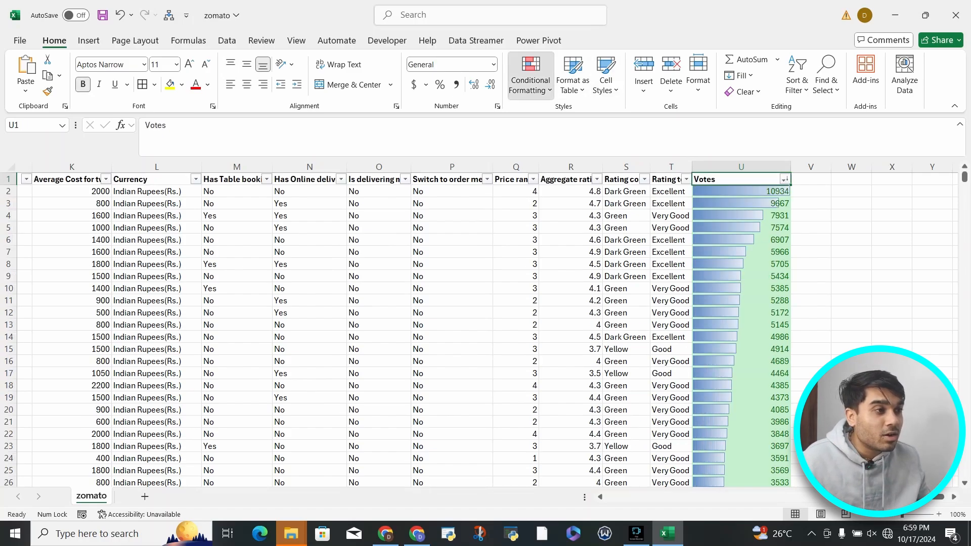
left_click(531, 76)
mouse_move(575, 115)
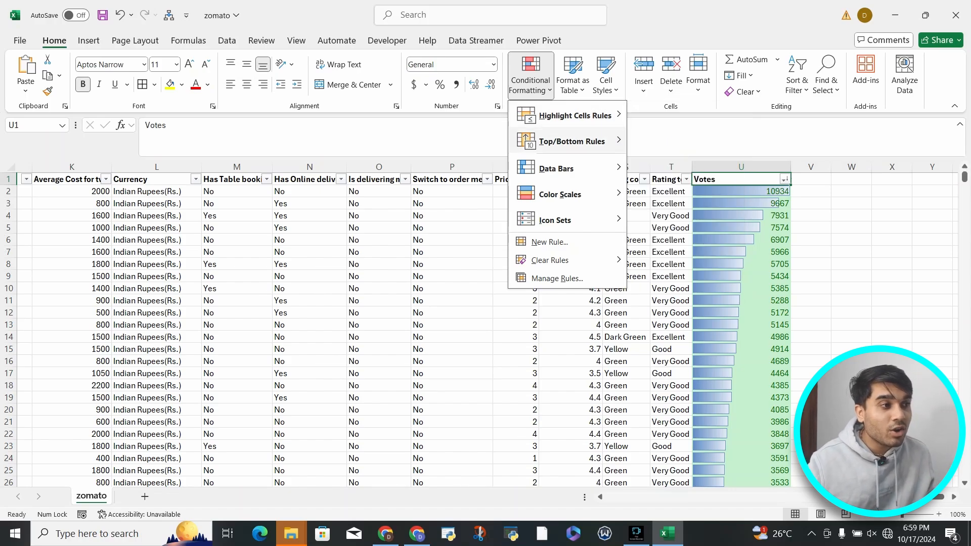
mouse_move(571, 141)
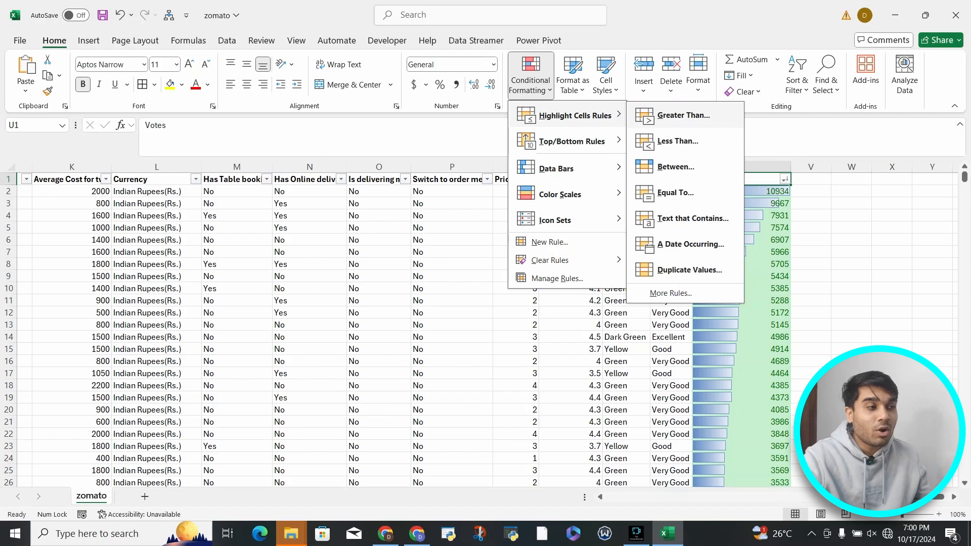
left_click(689, 269)
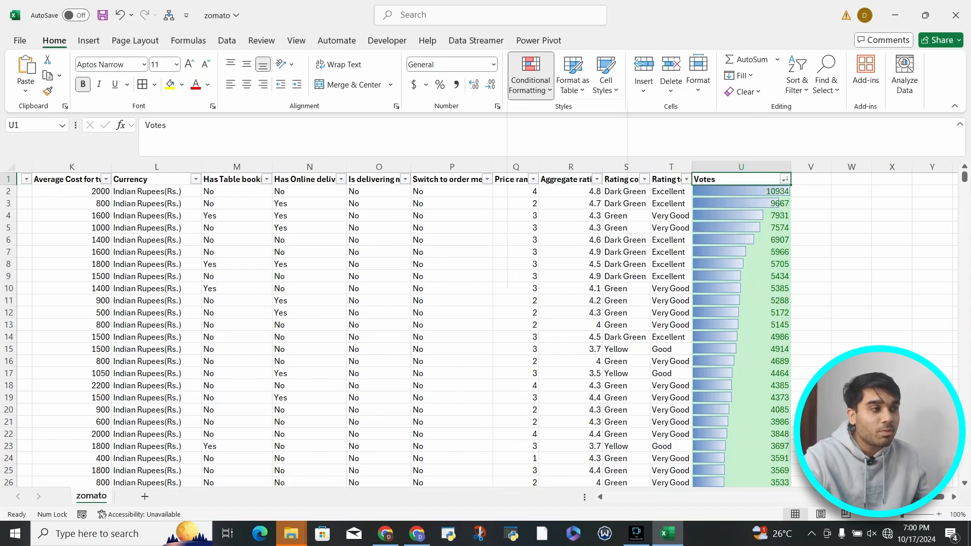
left_click(364, 272)
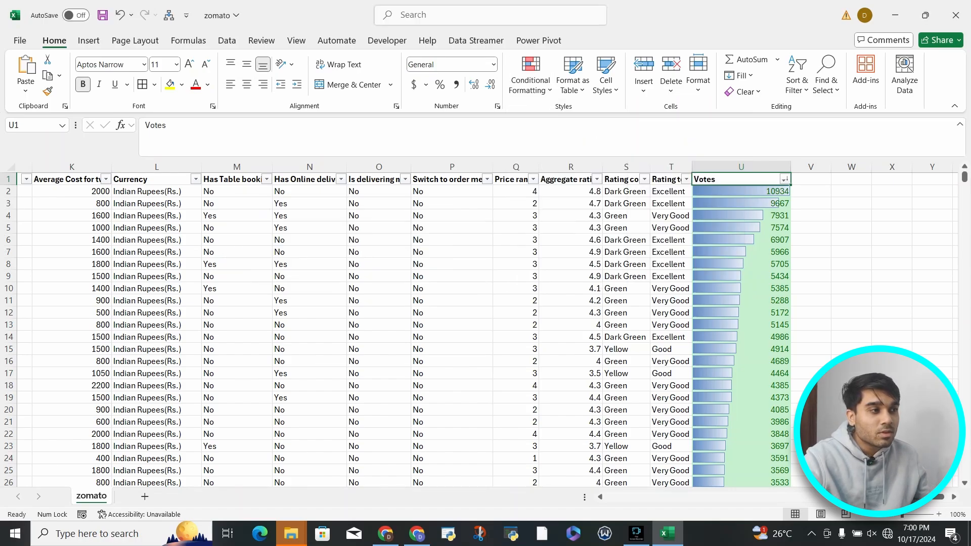
scroll(488, 329, "down", 14)
scroll(489, 329, "up", 14)
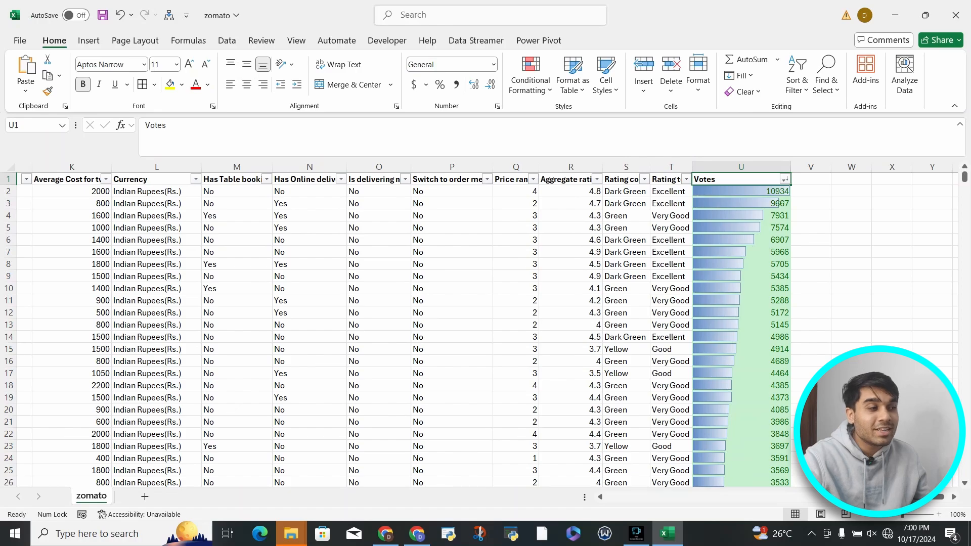
left_click(742, 191)
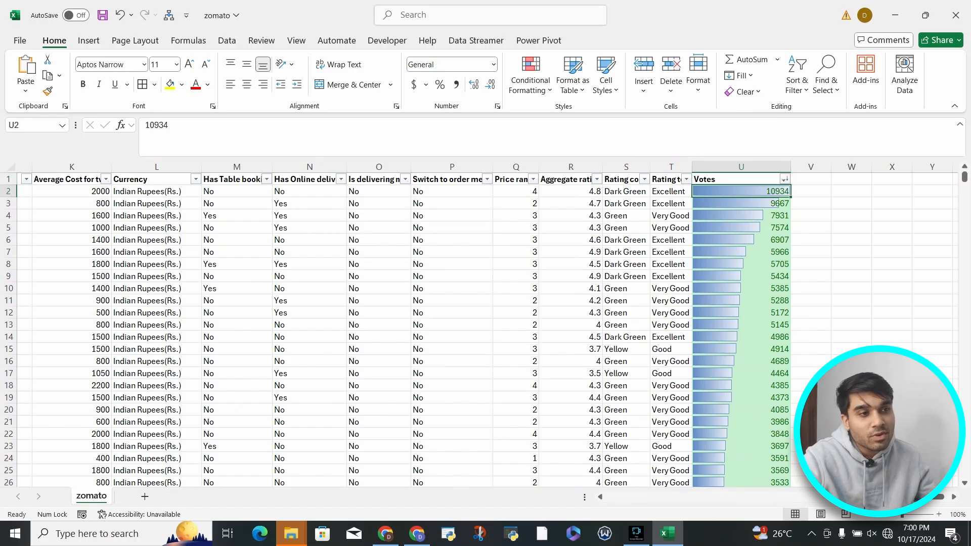
Apply a Duplicate Values rule with Light Red Fill with Dark Red Text to all Average Cost values from K2 down.
scroll(486, 328, "left", 6)
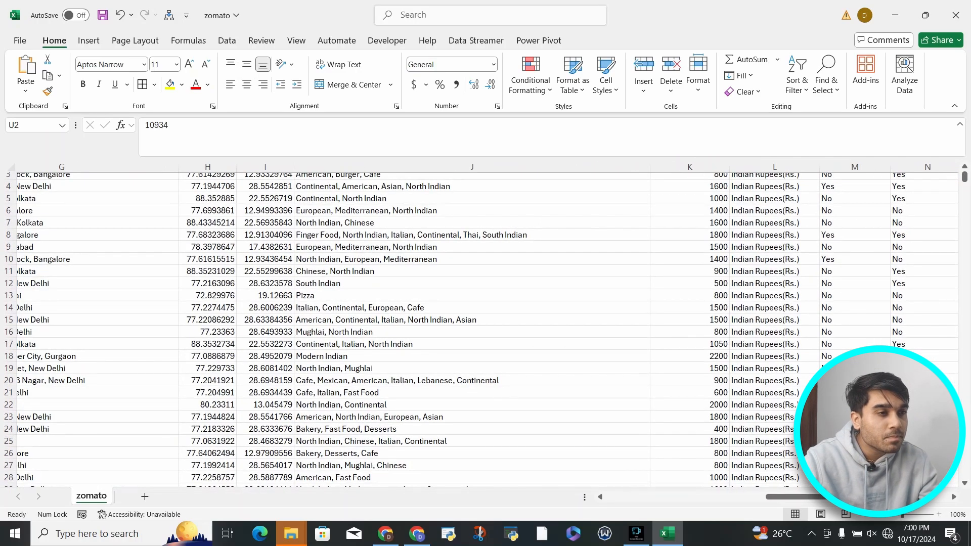
scroll(486, 329, "up", 1)
scroll(485, 329, "left", 6)
scroll(486, 329, "right", 9)
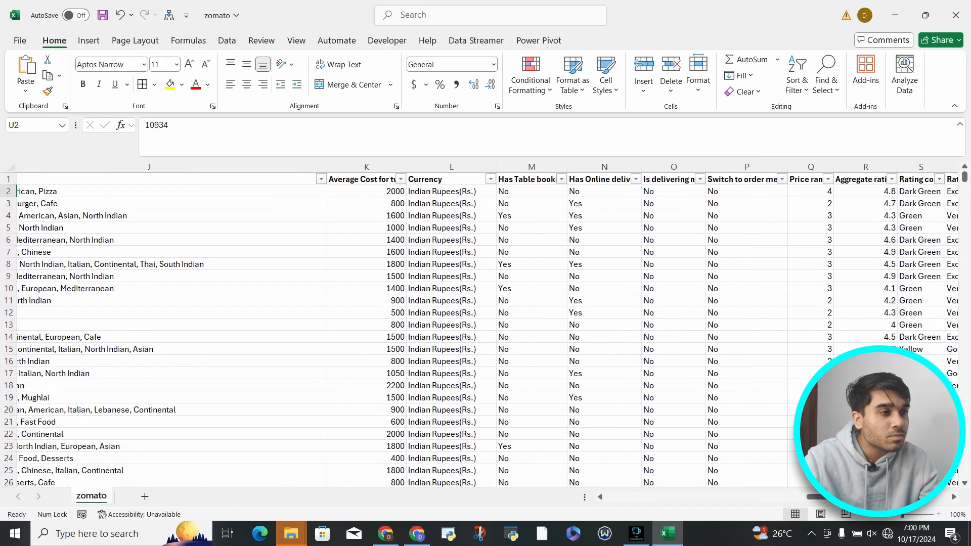
left_click(366, 191)
key("ctrl+shift+Down")
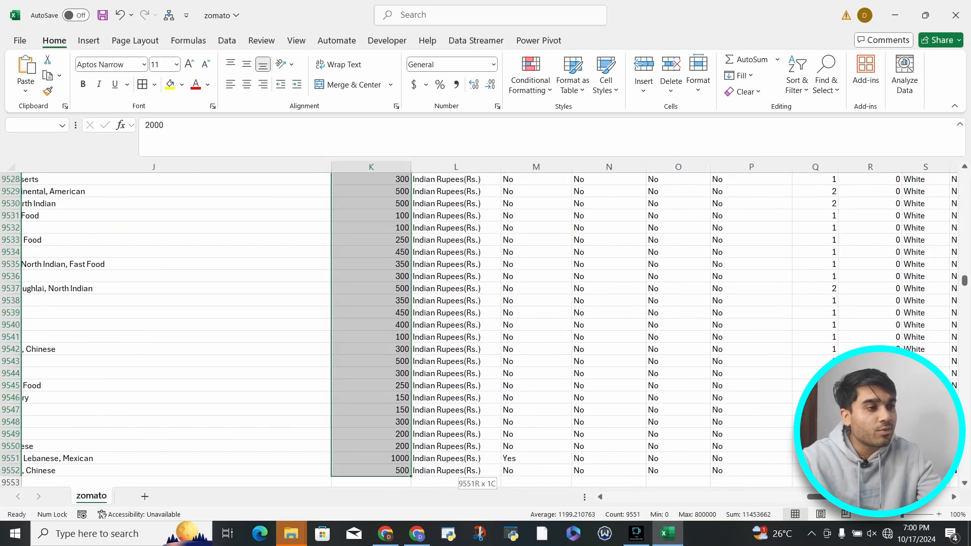
left_click(531, 76)
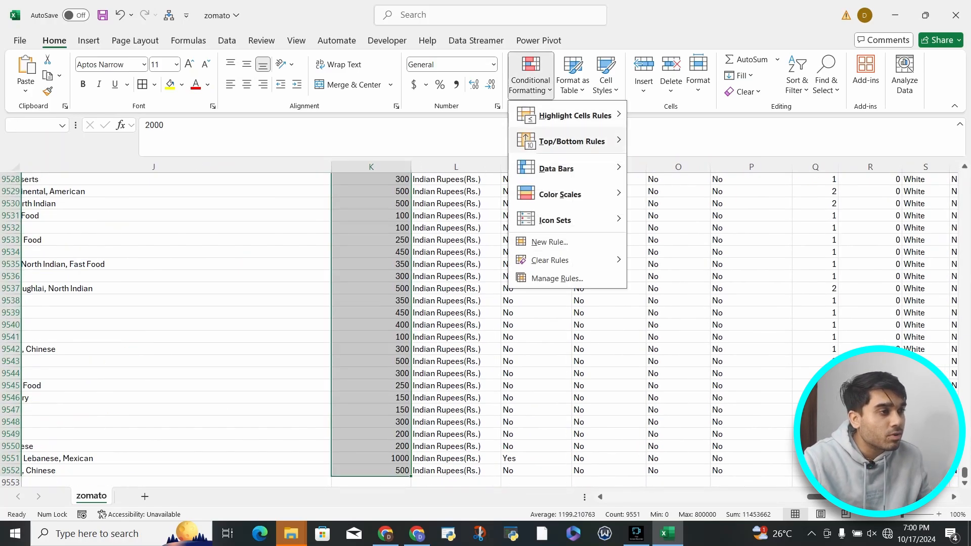
left_click(688, 268)
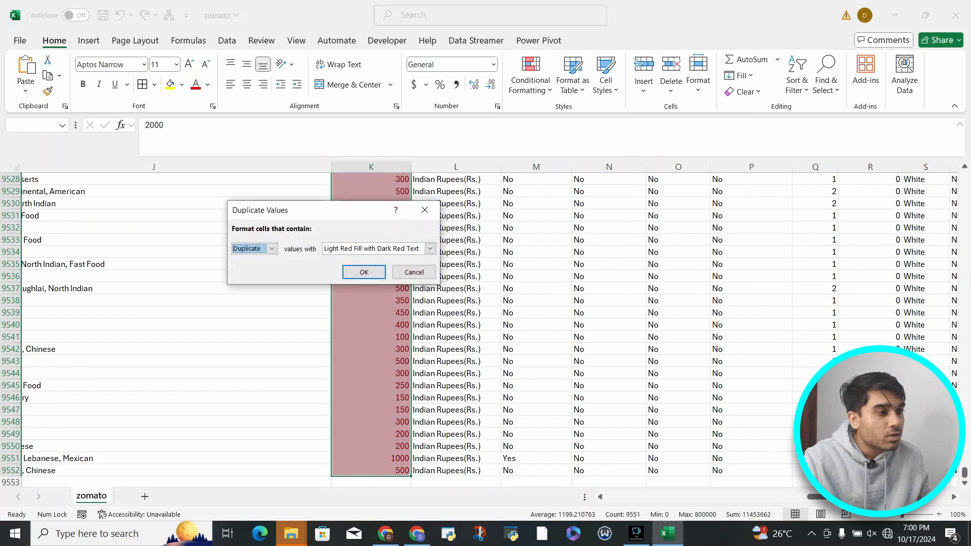
left_click(364, 272)
Review the duplicate highlighting throughout the Average Cost column, and return to its header.
left_click_drag(964, 471, 965, 450)
scroll(371, 204, "up", 20)
left_click(371, 203)
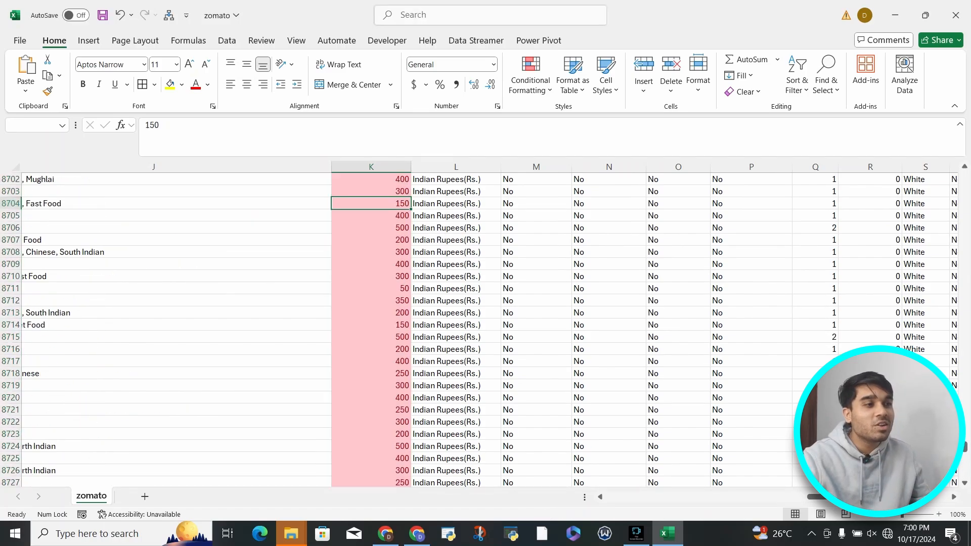
key("ctrl+Down")
scroll(371, 215, "up", 20)
left_click(372, 216)
key("ctrl+Up")
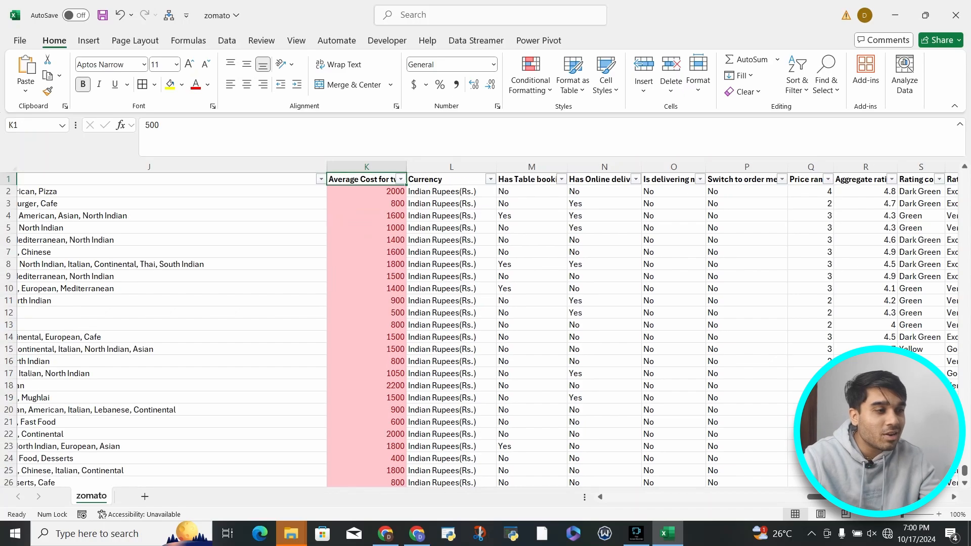
Select the first ten values of the Average Cost column, K2 through K11.
key("Down")
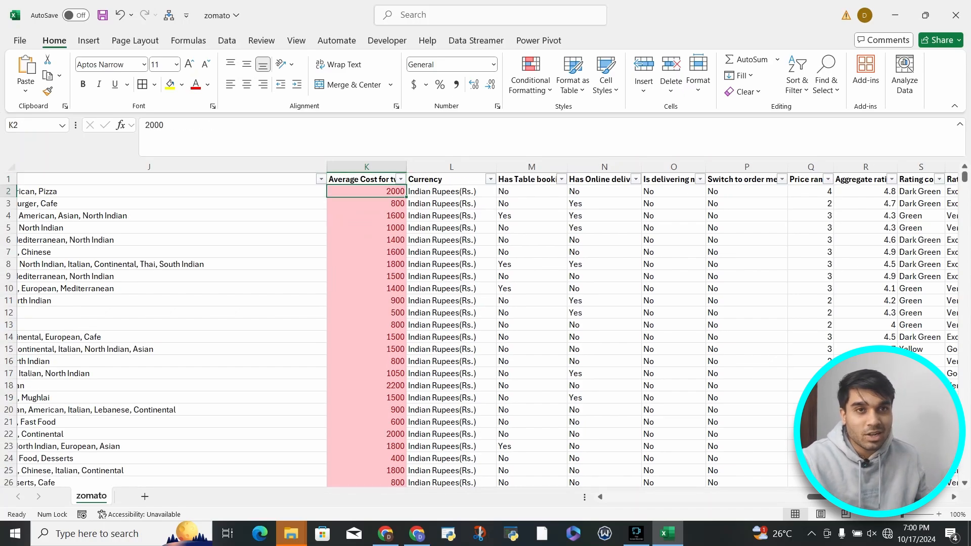
key("shift+Down")
key("shift+Down")
key("shift+Down")
key("shift+Down")
key("shift+Down")
key("shift+Down")
key("shift+Down")
key("shift+Down")
key("shift+Down")
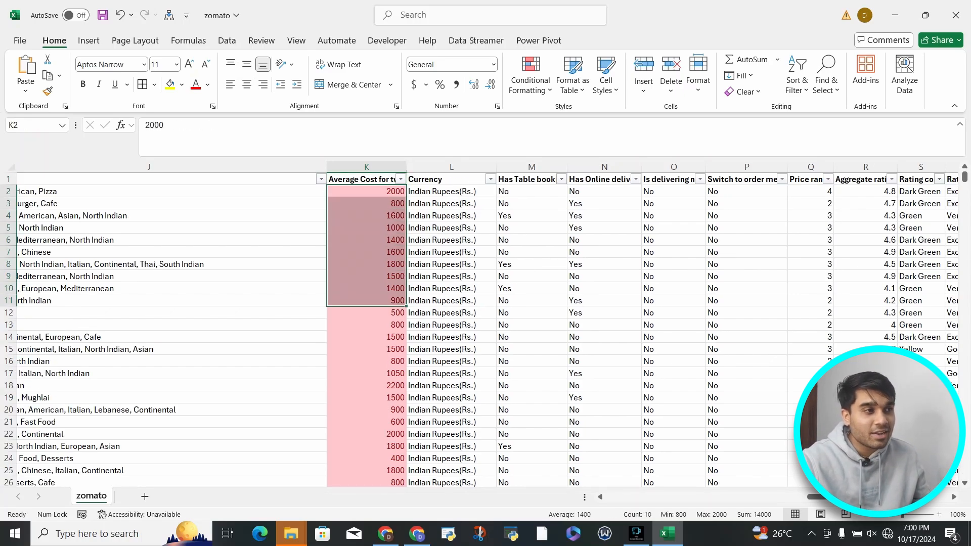
Open a custom Top/Bottom rule for the selected cost cells, look through the available rule types, and cancel it.
left_click(531, 76)
mouse_move(571, 141)
left_click(653, 293)
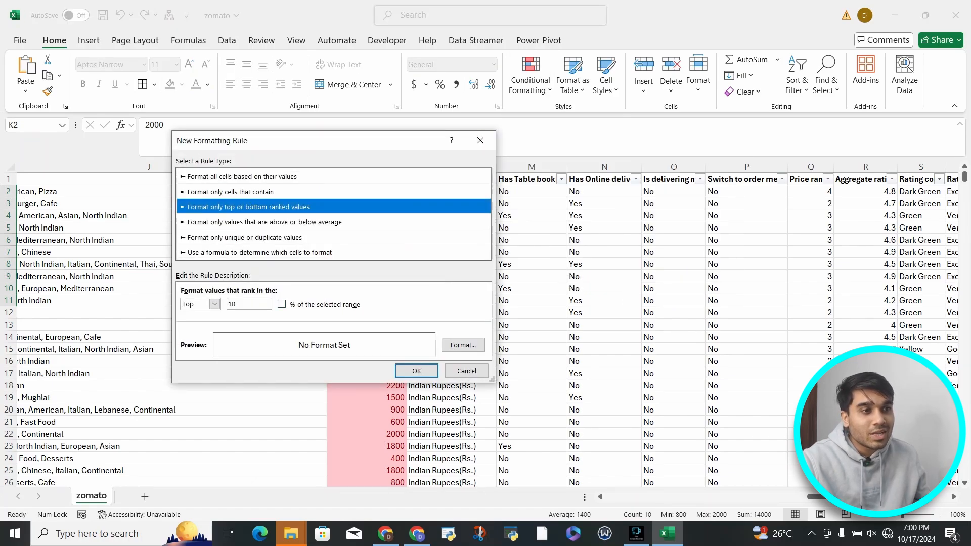
key("Down")
key("Down")
key("Down")
left_click(283, 176)
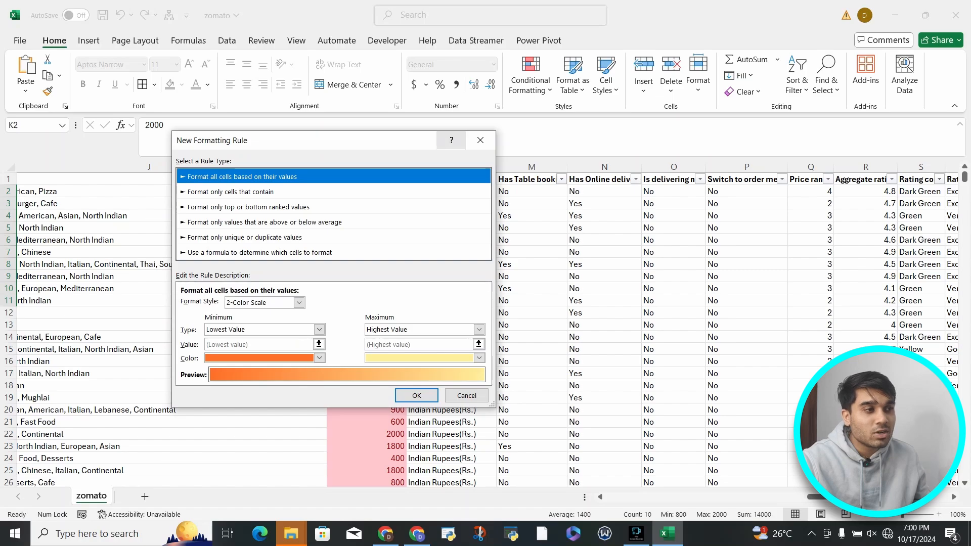
left_click(481, 140)
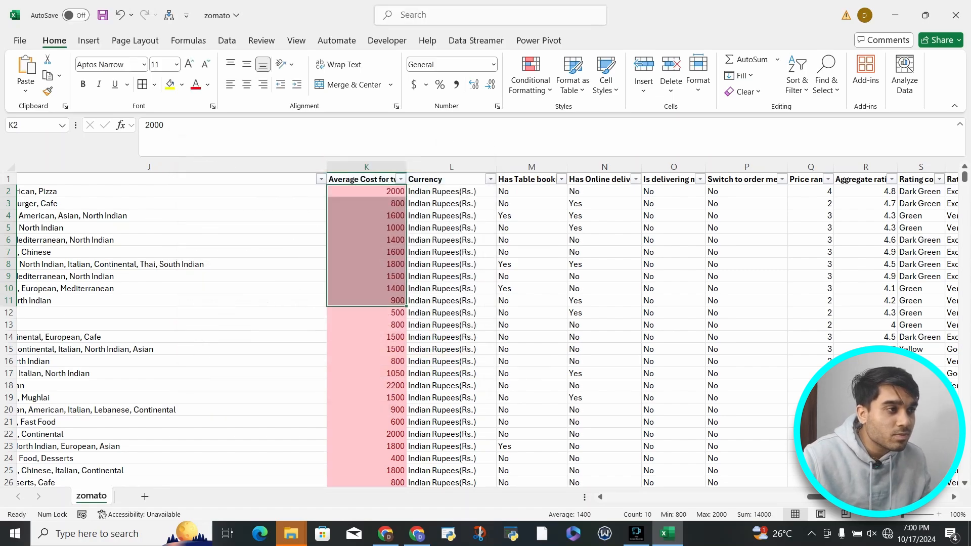
Open a custom data bar rule for the selected cost cells, examine the settings of each rule type, and cancel it.
left_click(531, 76)
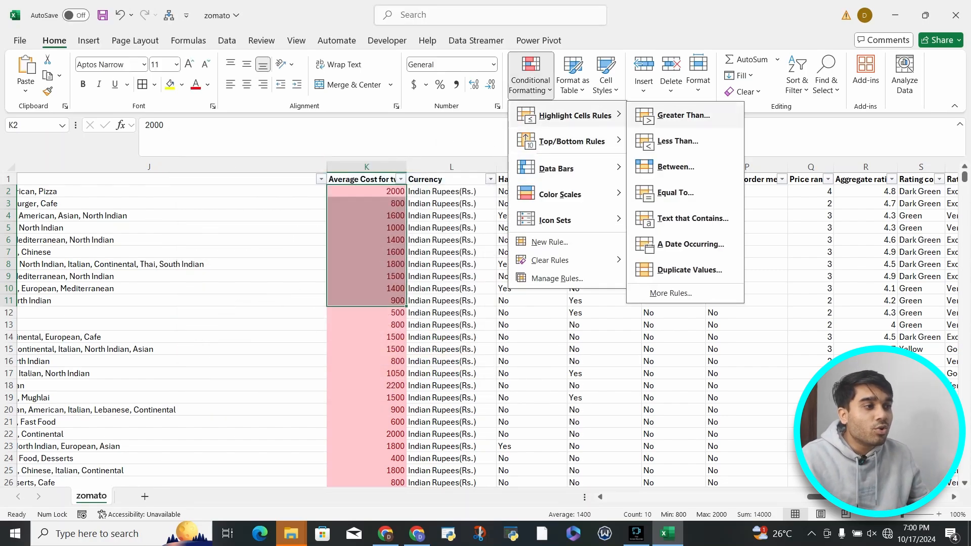
mouse_move(582, 169)
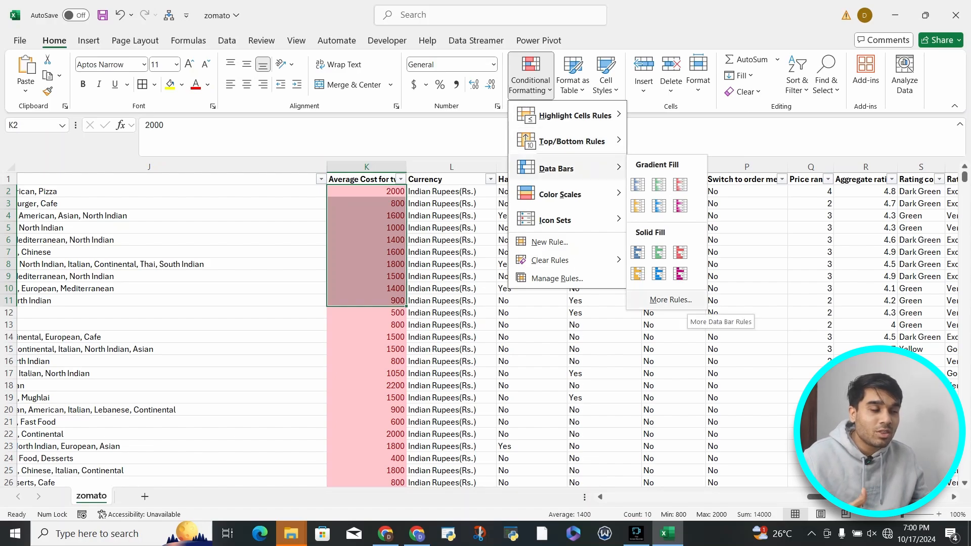
left_click(671, 300)
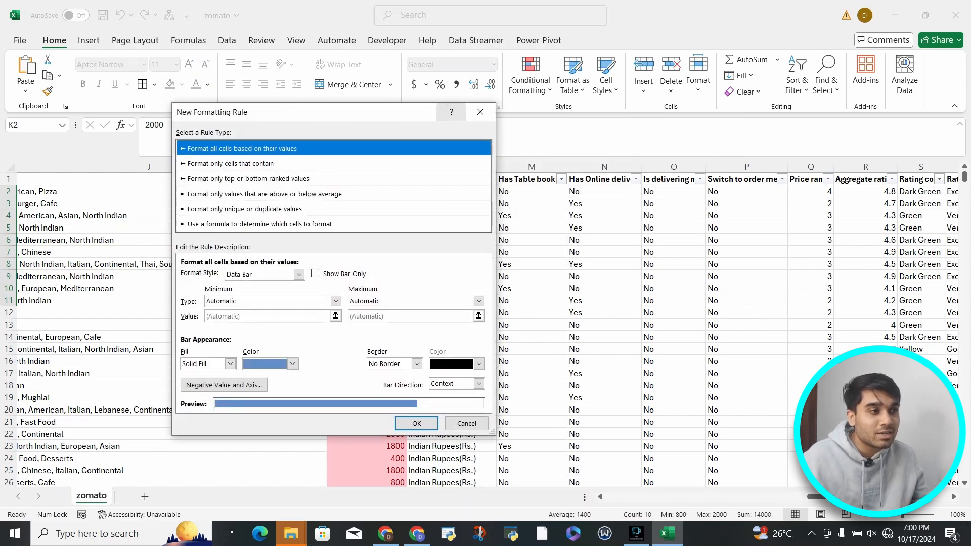
left_click(273, 163)
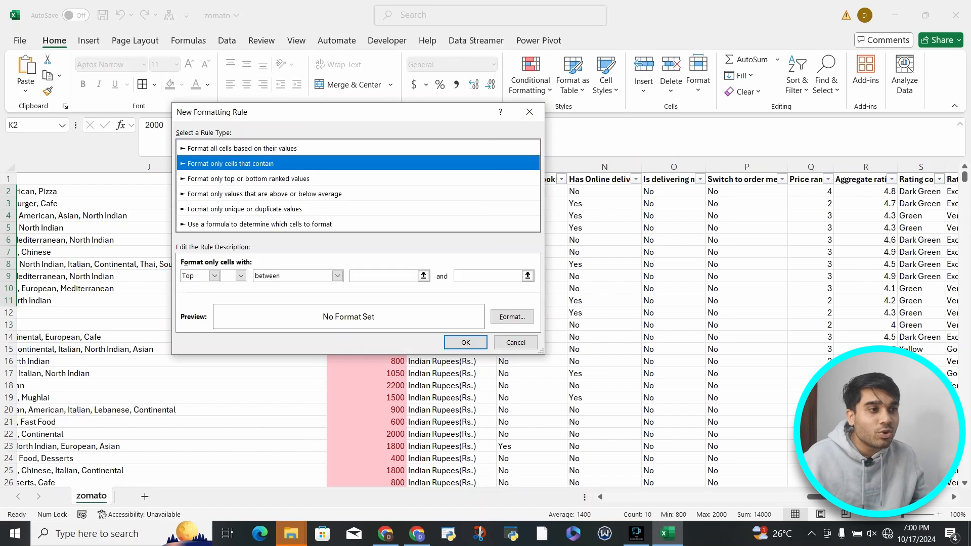
key("Down")
key("Down")
key("Down")
key("Down")
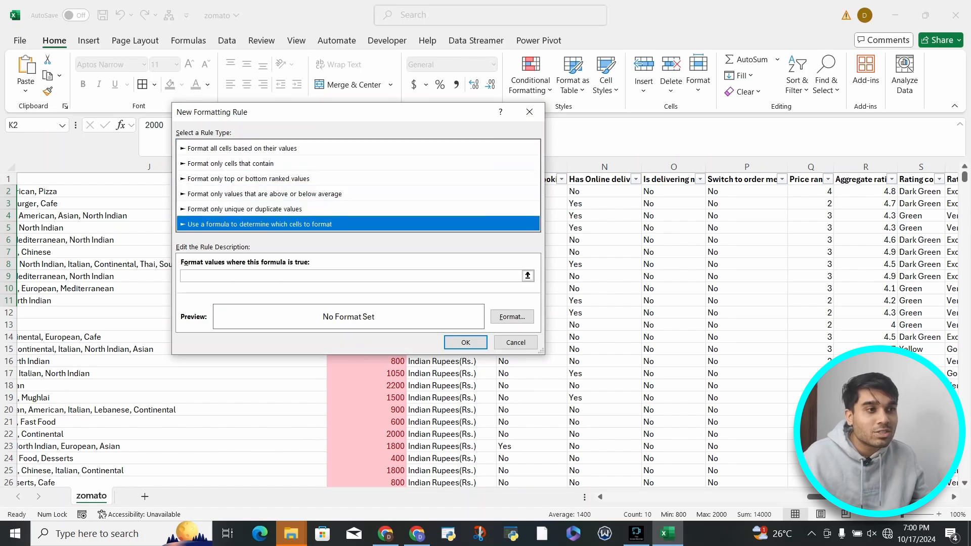
left_click(273, 148)
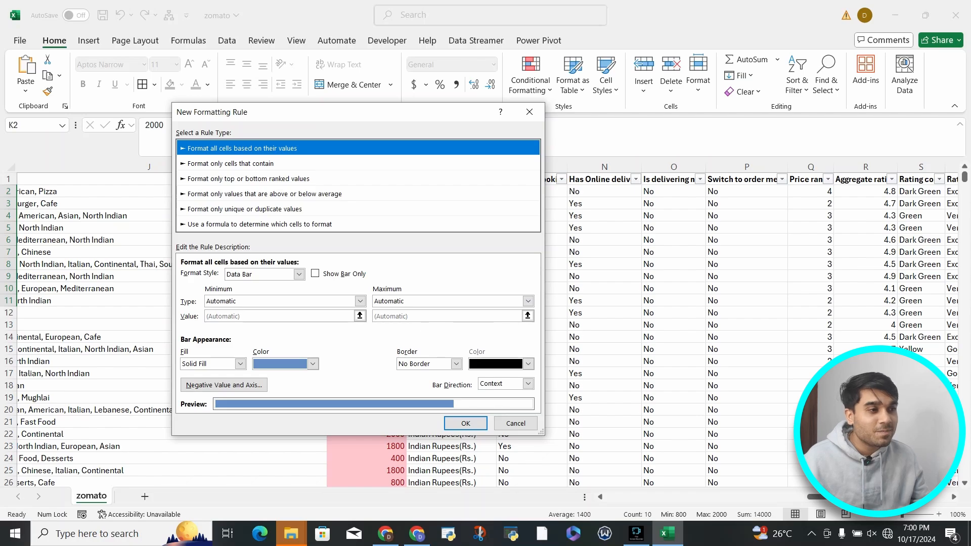
key("Escape")
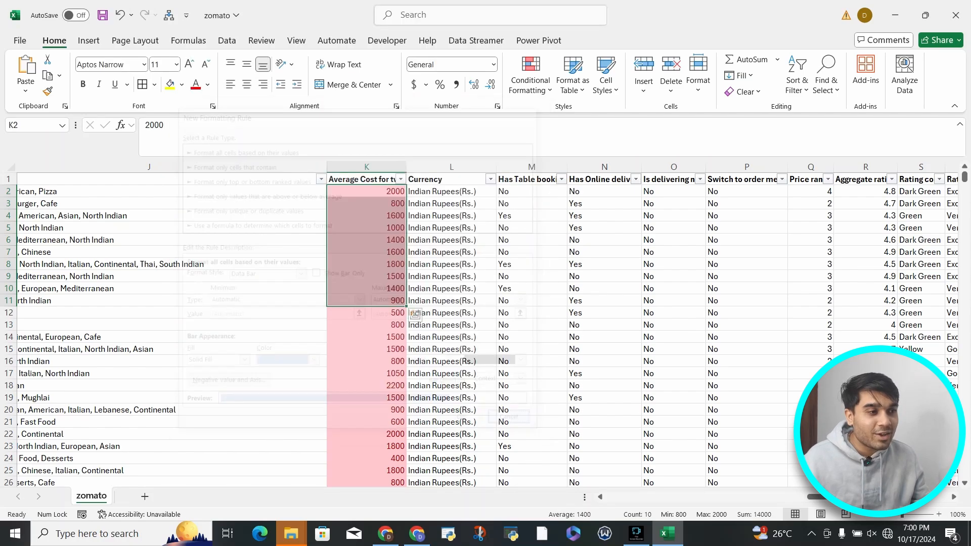
key("Right")
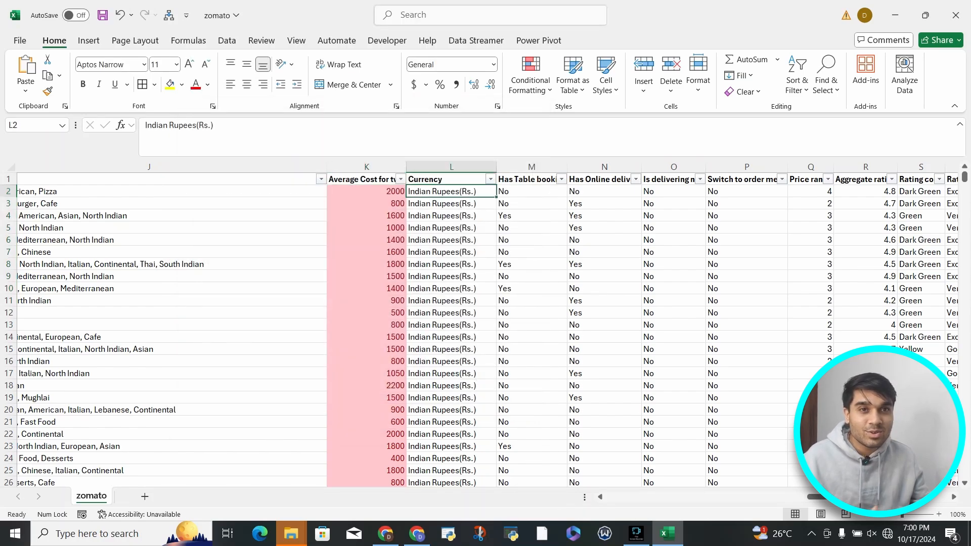